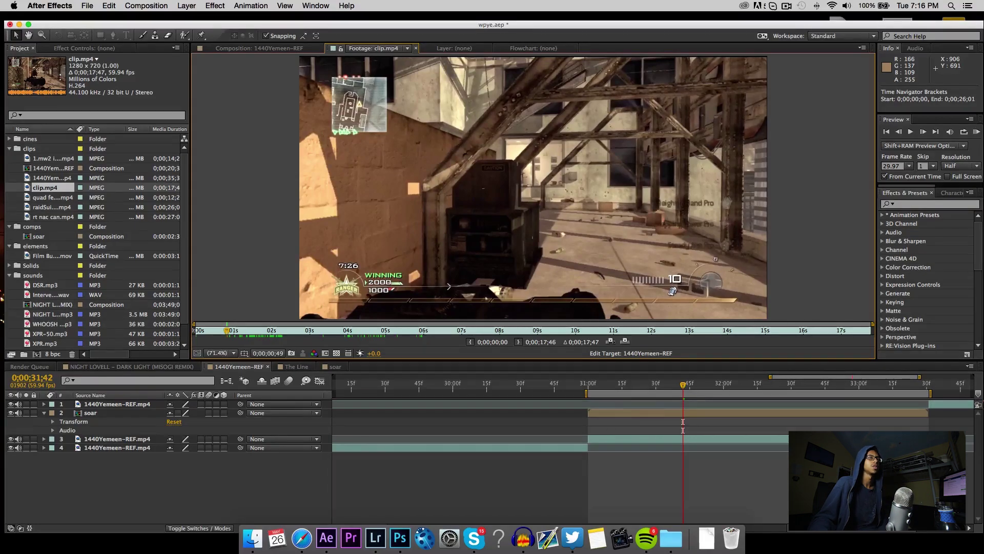
Step: Preview clip.mp4 in its own footage viewer around the two-second mark
click(851, 477)
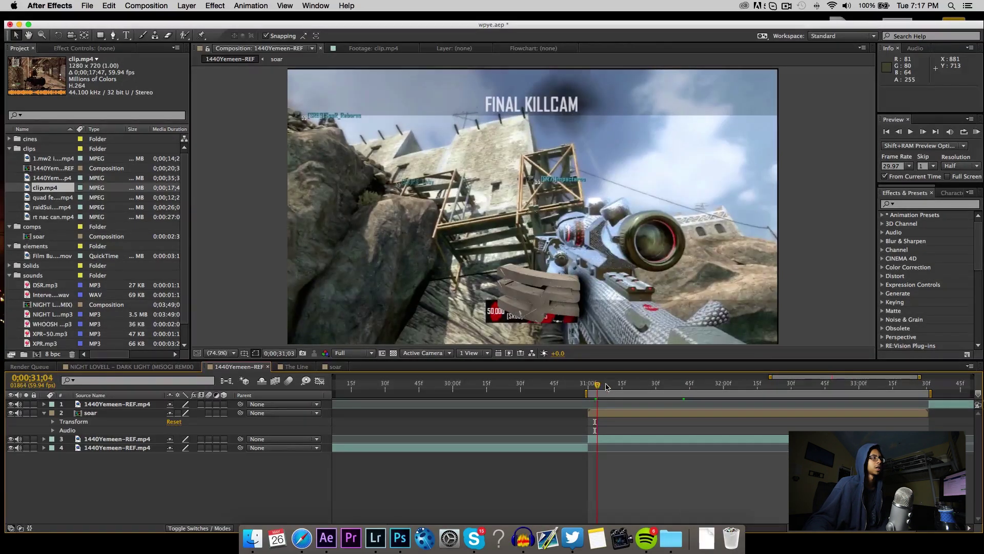
click(615, 387)
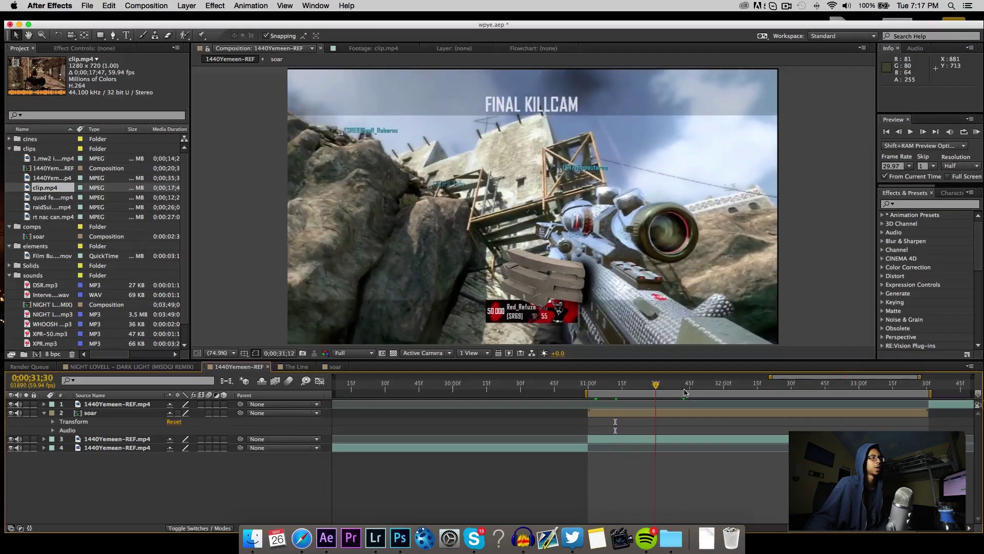
drag(685, 390, 787, 390)
click(59, 190)
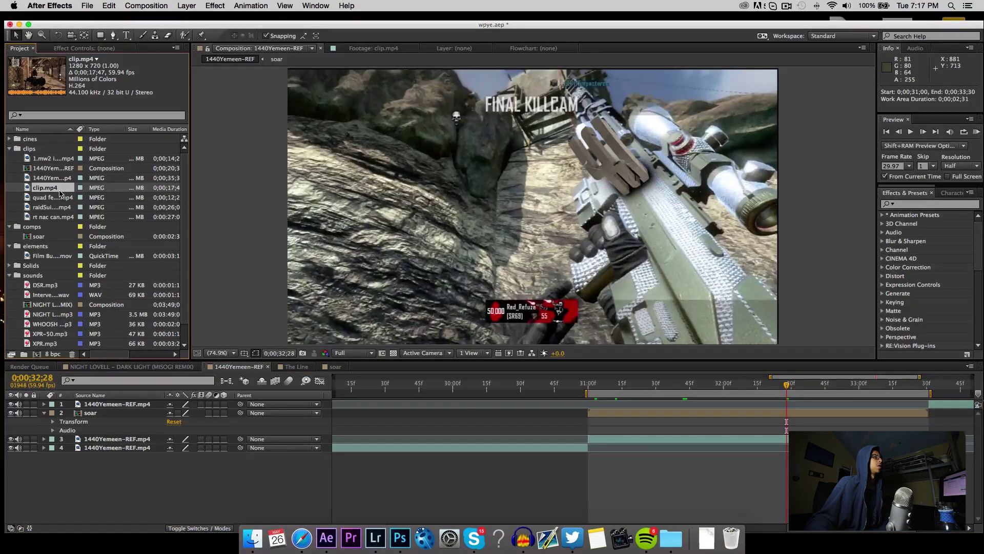
double_click(60, 189)
click(273, 332)
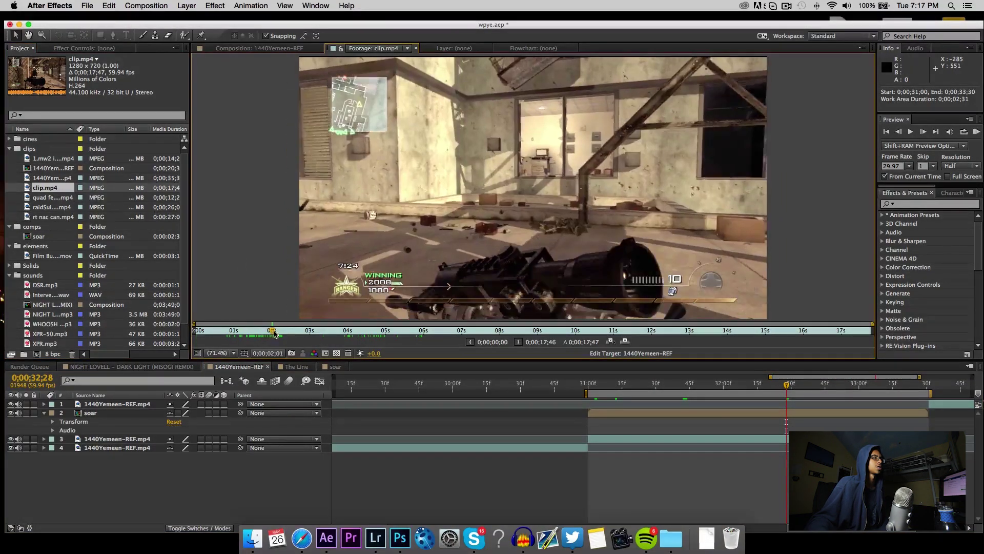
mouse_move(273, 332)
mouse_down()
mouse_move(227, 333)
mouse_move(310, 334)
mouse_move(277, 333)
mouse_up()
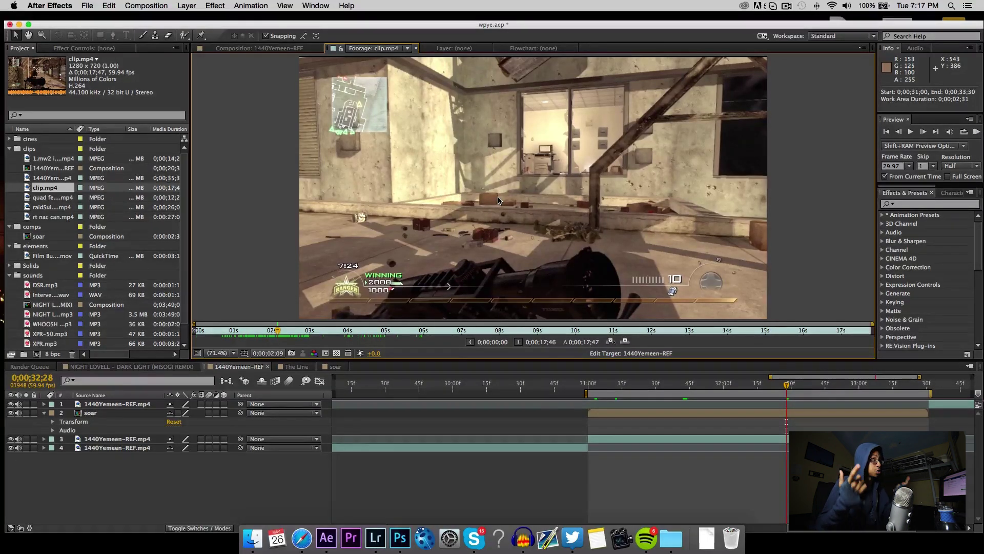
Step: Create a composition from clip.mp4 and split the layer at 0;00;01;18 and 0;00;02;59
drag(50, 188, 37, 354)
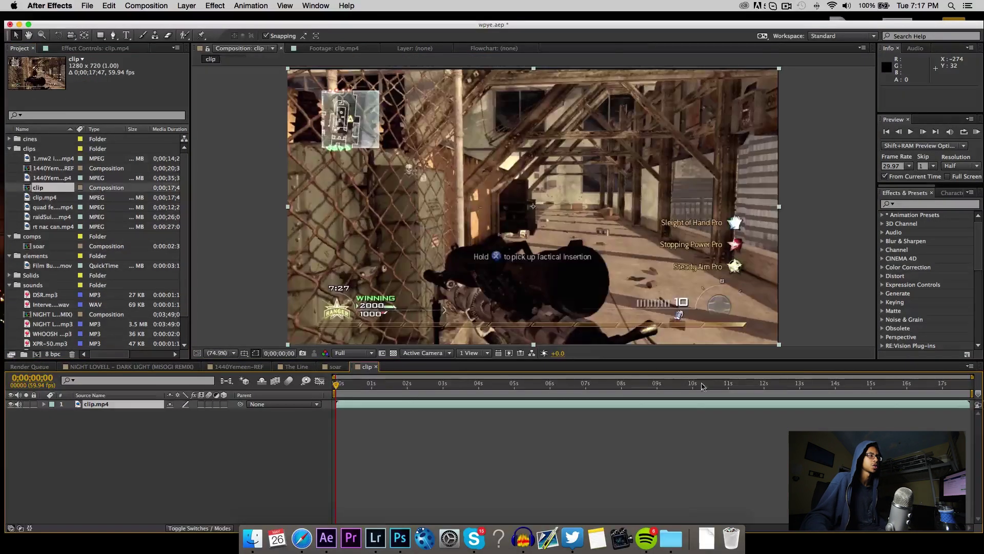
drag(342, 385, 382, 390)
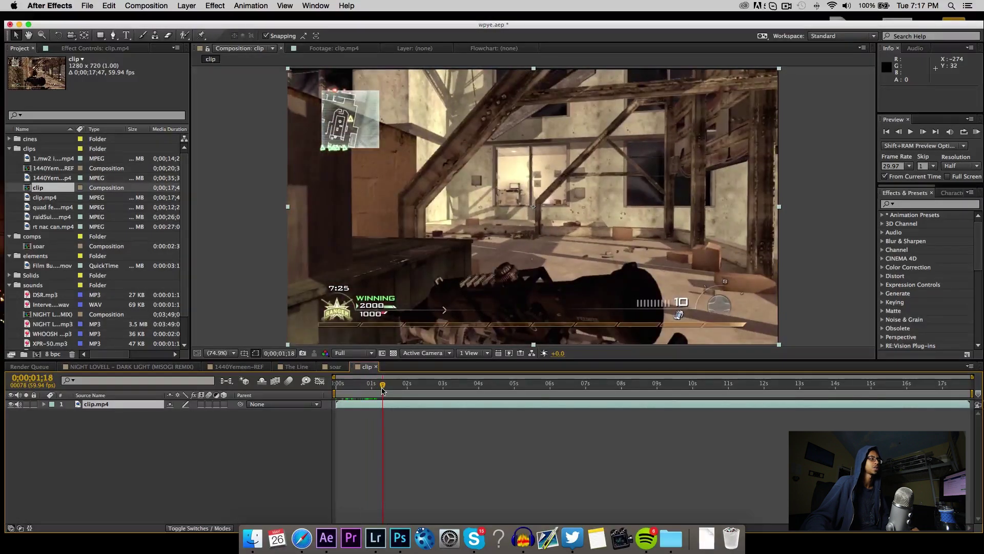
key(super+shift+d)
drag(382, 390, 442, 410)
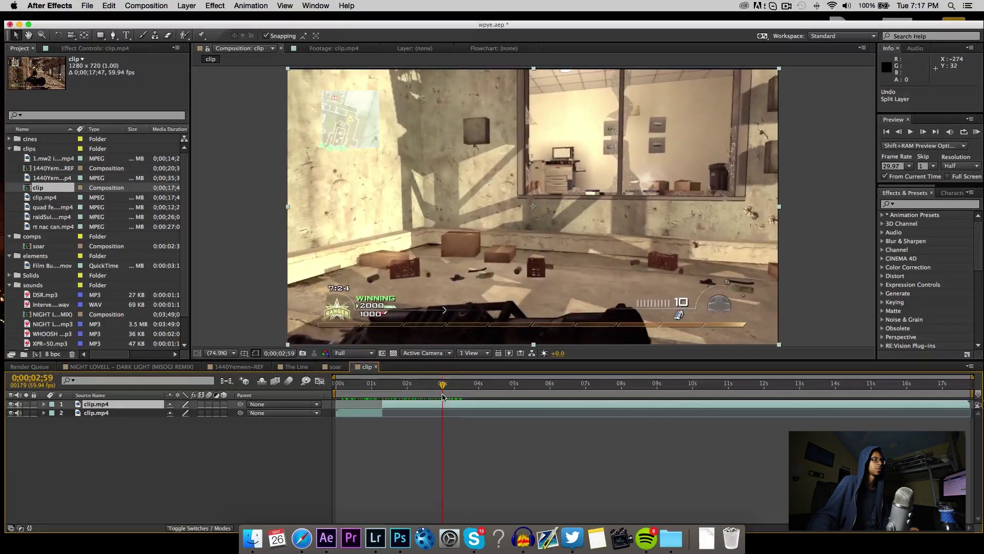
key(super+shift+d)
Step: Set the work area to run from 0;00;01;19 to 0;00;02;57
drag(972, 393, 387, 392)
key(equal)
key(equal)
key(equal)
scroll(411, 393, left, 10)
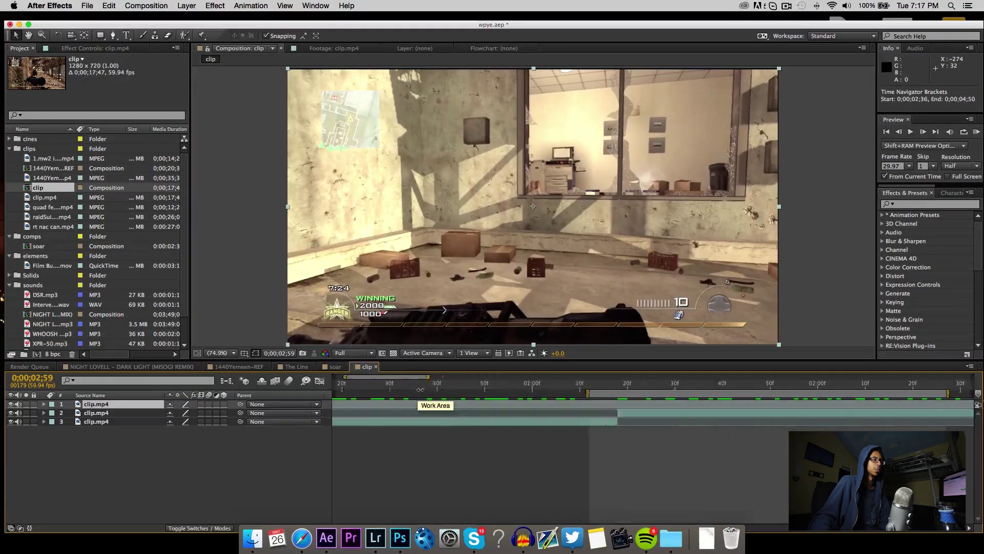
scroll(571, 403, right, 1)
click(597, 387)
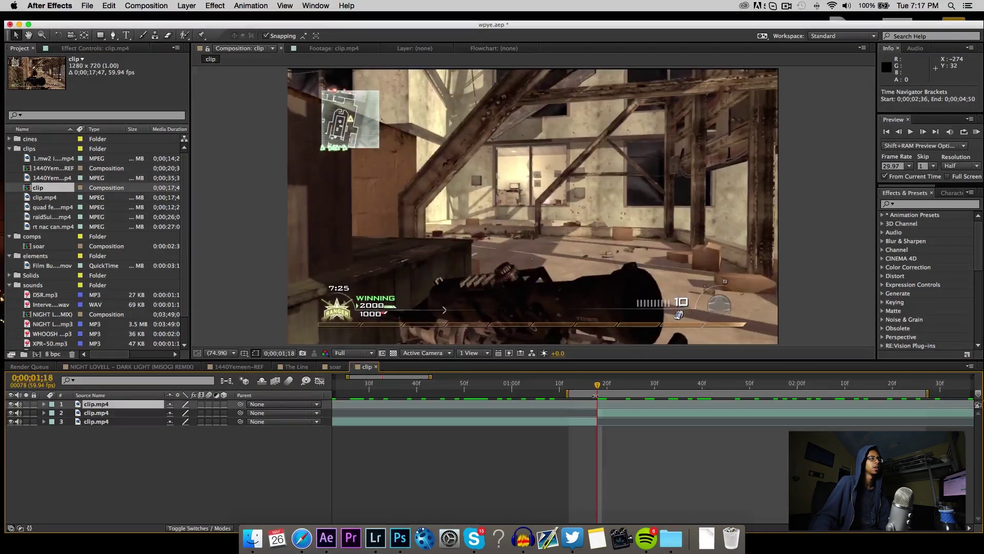
drag(595, 396, 625, 395)
scroll(625, 395, right, 1)
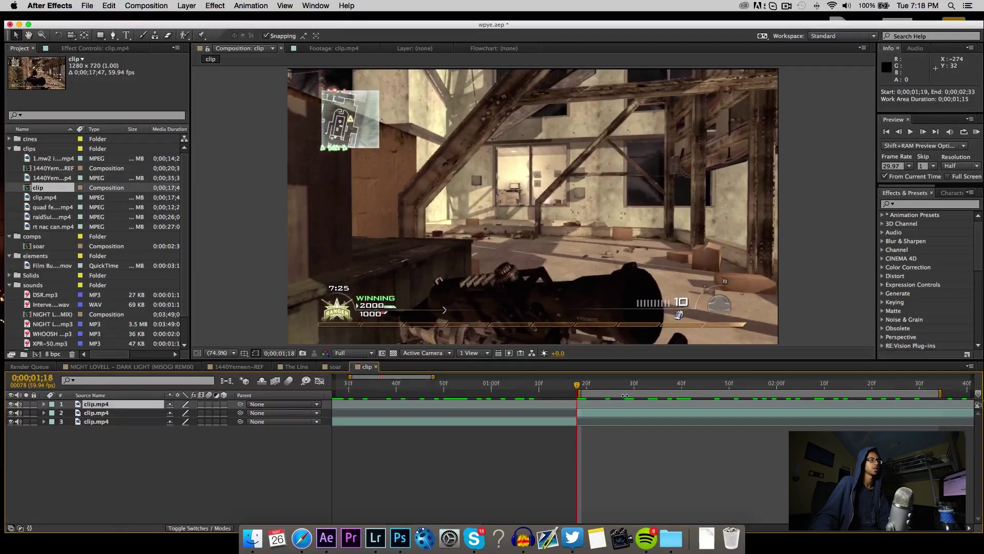
scroll(656, 396, right, 10)
drag(697, 393, 813, 398)
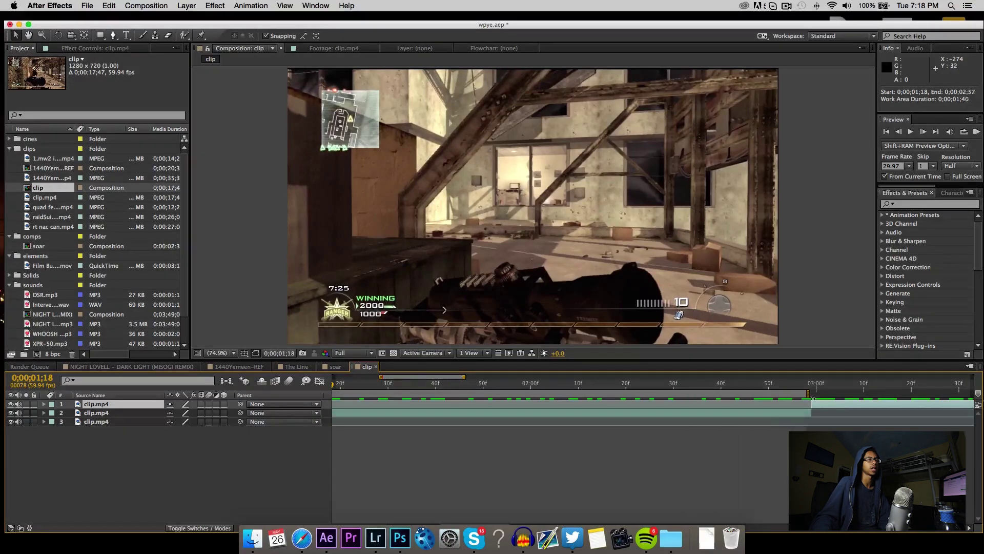
key(minus)
key(minus)
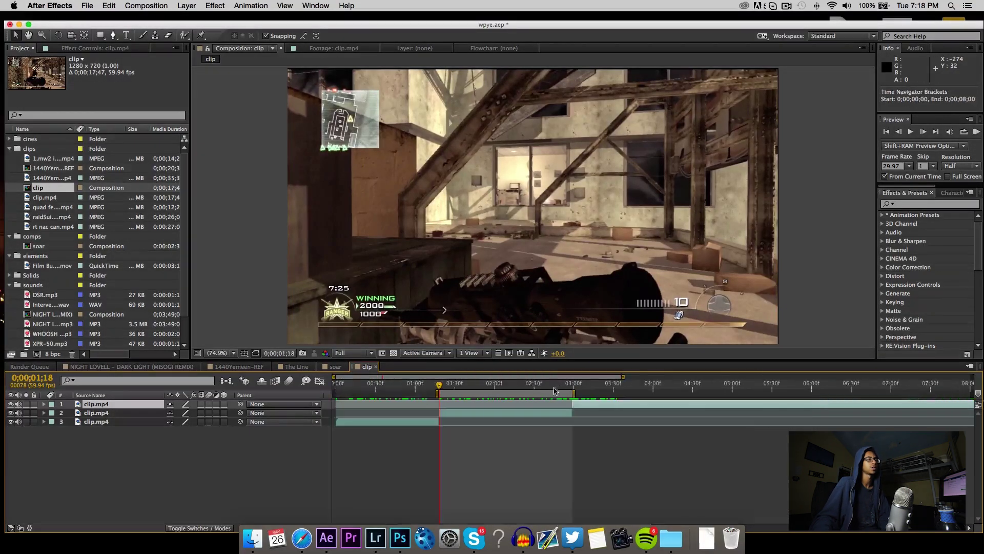
Step: Add the clip composition to the Render Queue with JPEG Sequence output
key(minus)
click(146, 6)
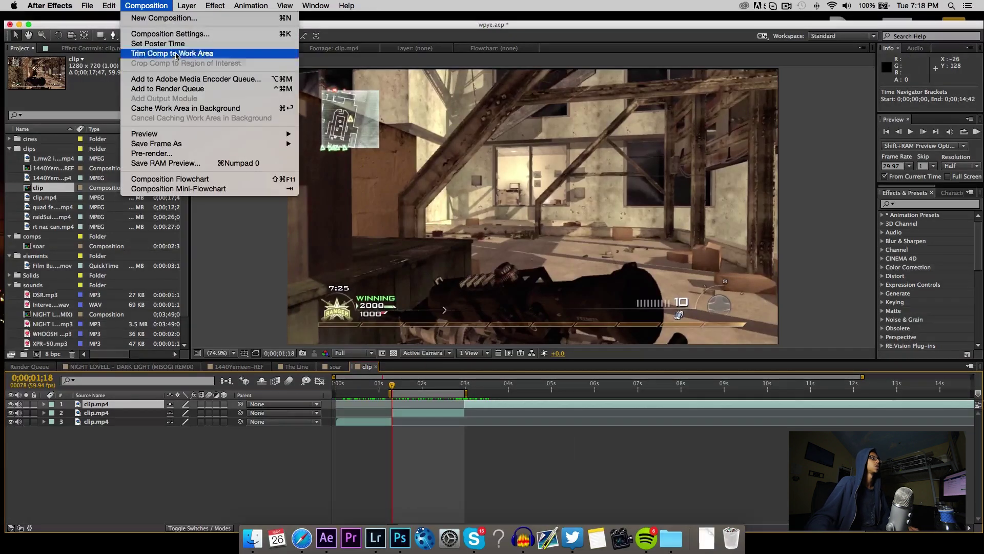
click(179, 90)
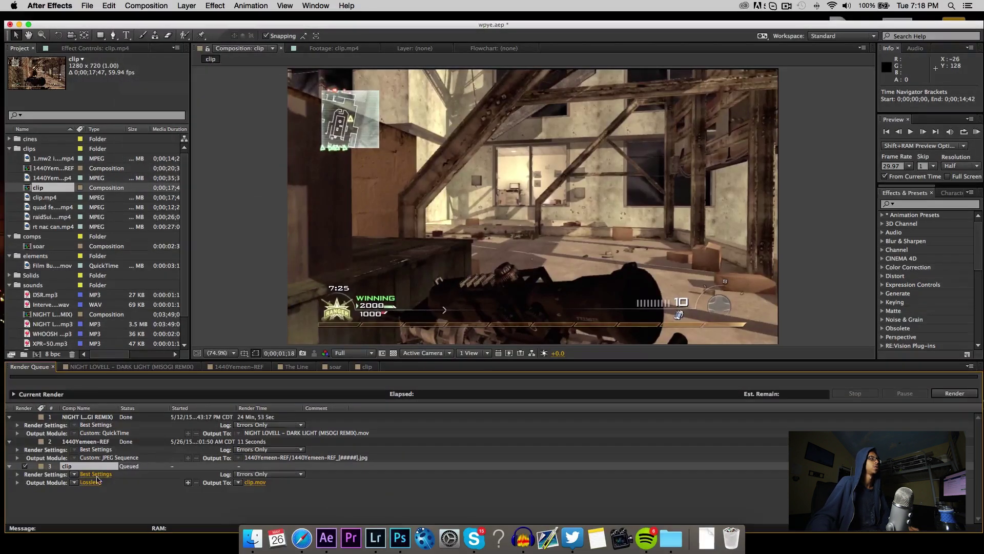
click(91, 482)
click(128, 103)
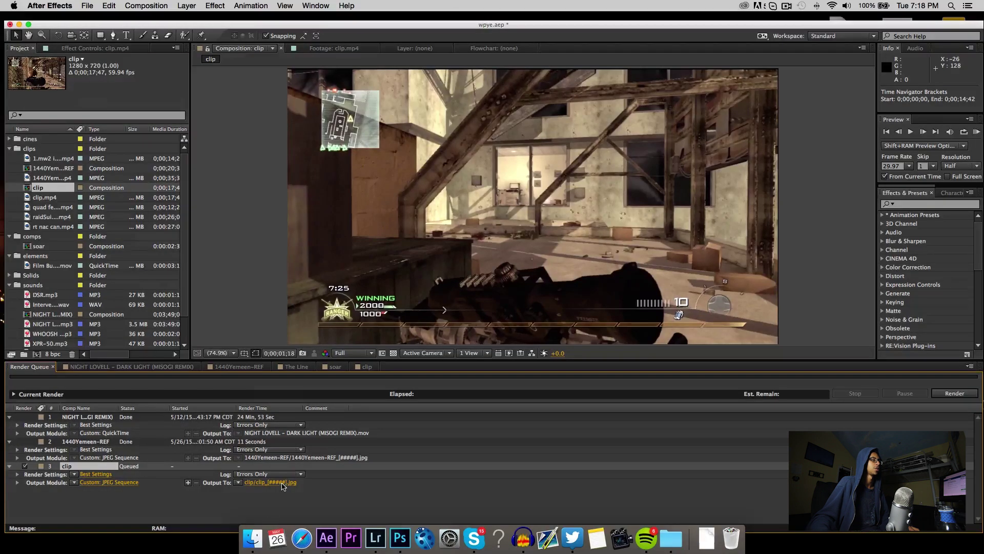
Step: Set the output location to the Movies folder and start the render
click(270, 482)
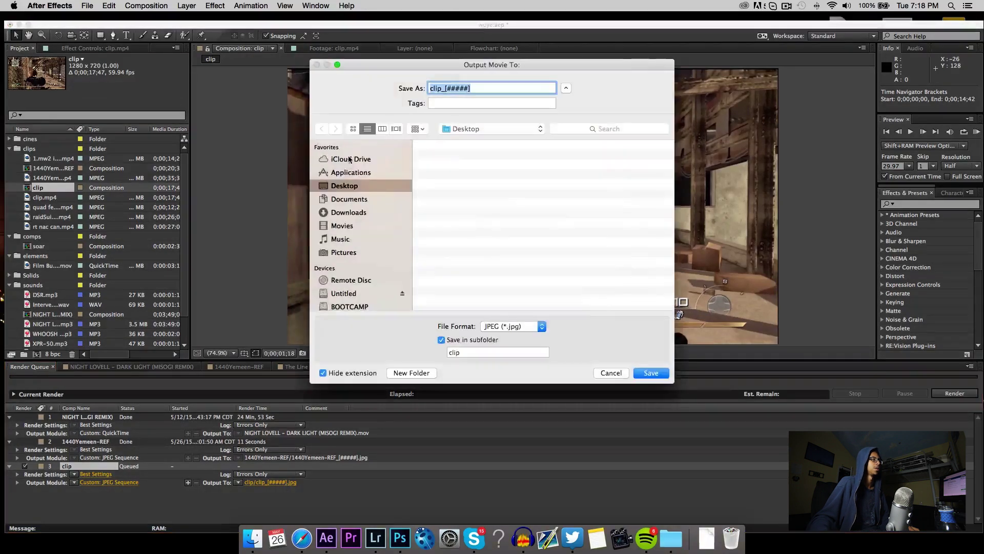
click(354, 225)
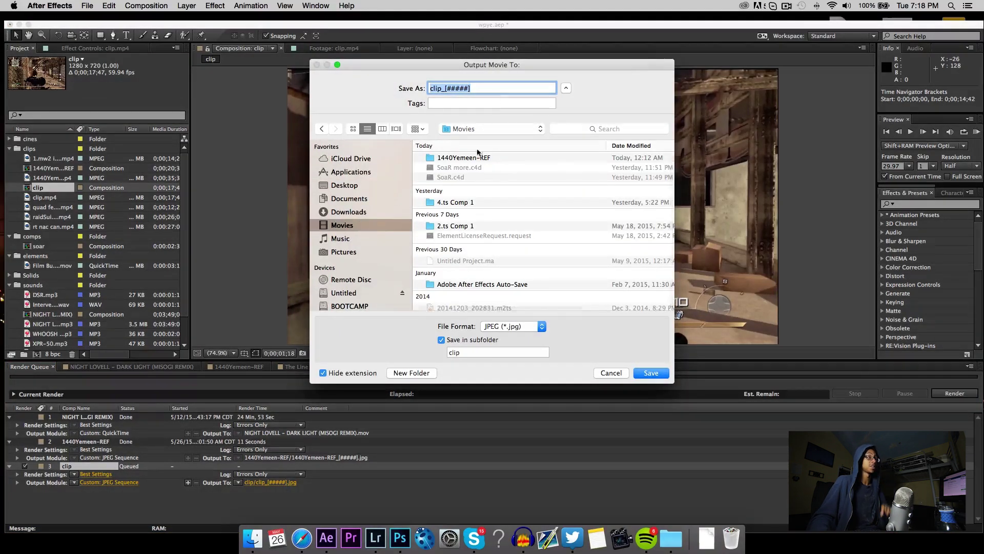
click(651, 373)
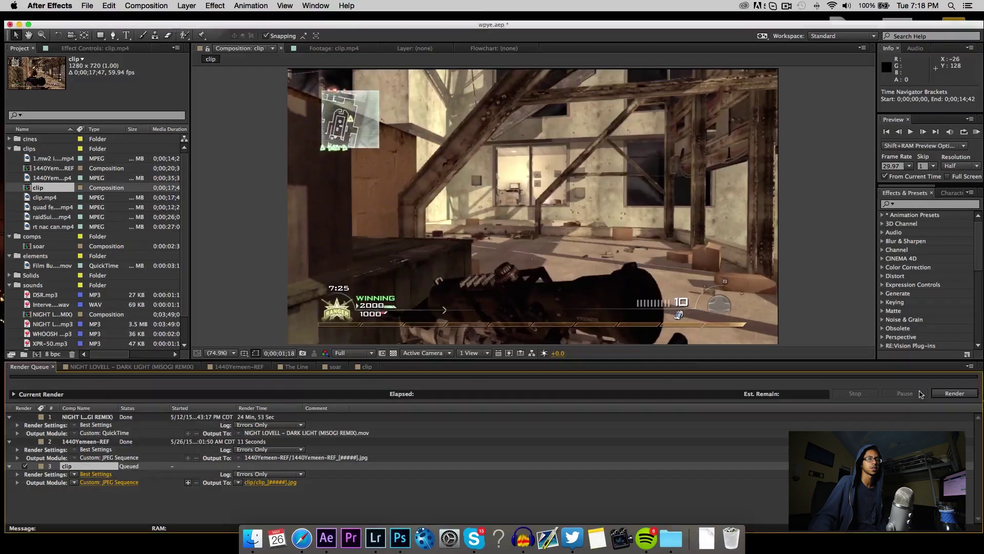
click(955, 394)
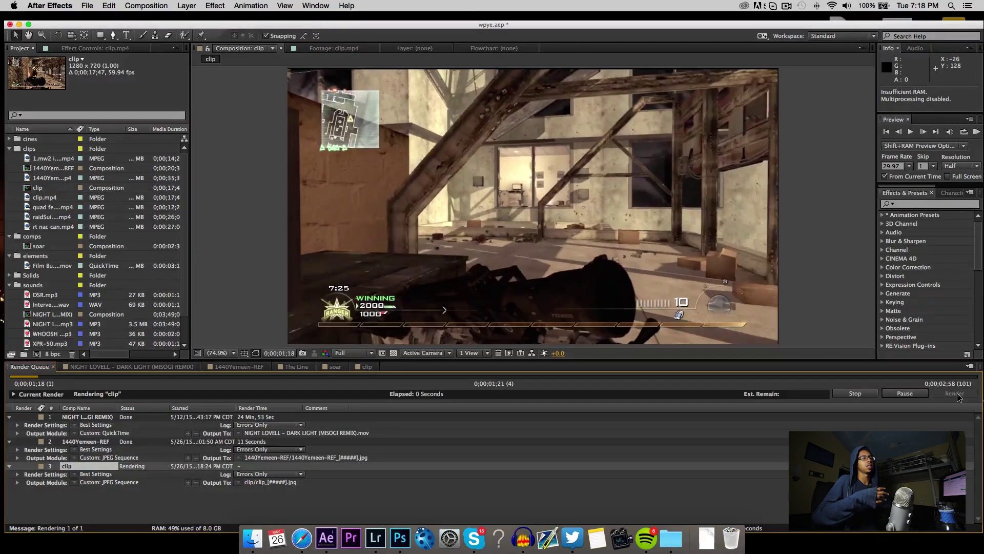
click(429, 545)
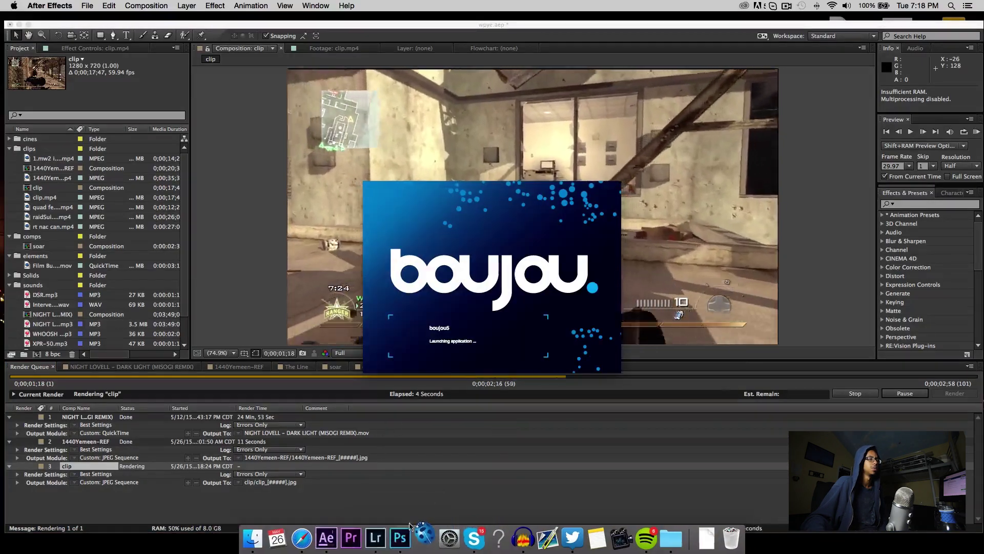
Step: Import the clip_#####.jpg image sequence from Movies/clip
right_click(429, 536)
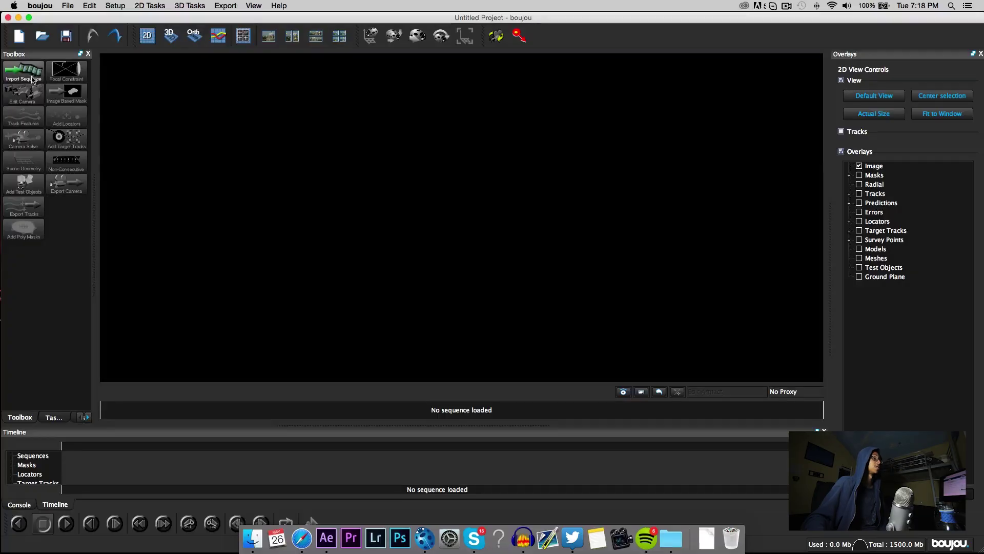
click(32, 80)
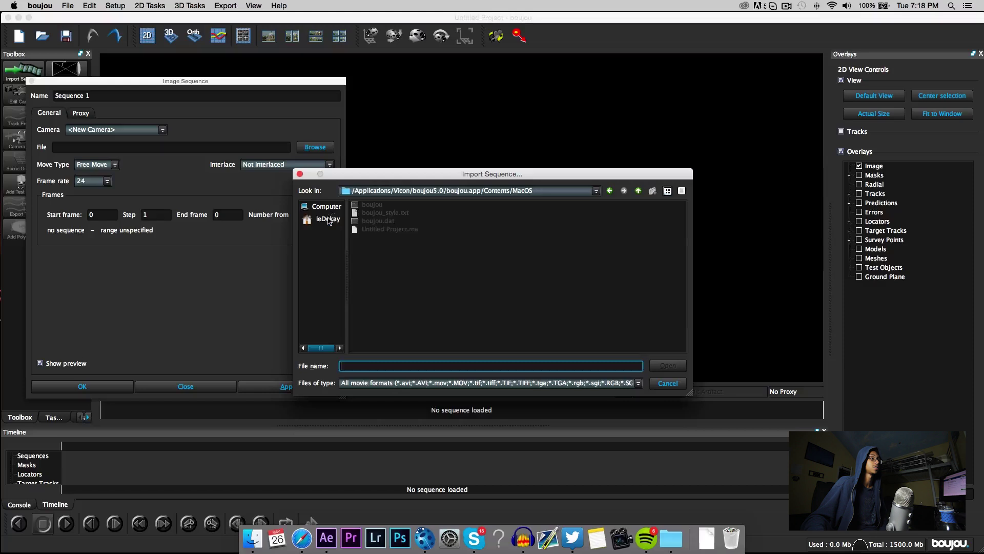
click(328, 219)
double_click(373, 238)
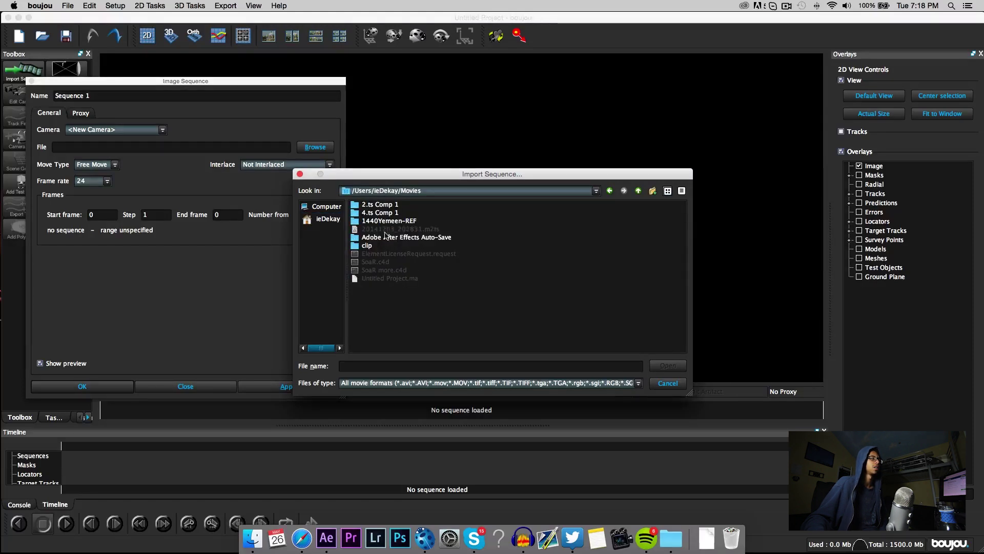
double_click(380, 245)
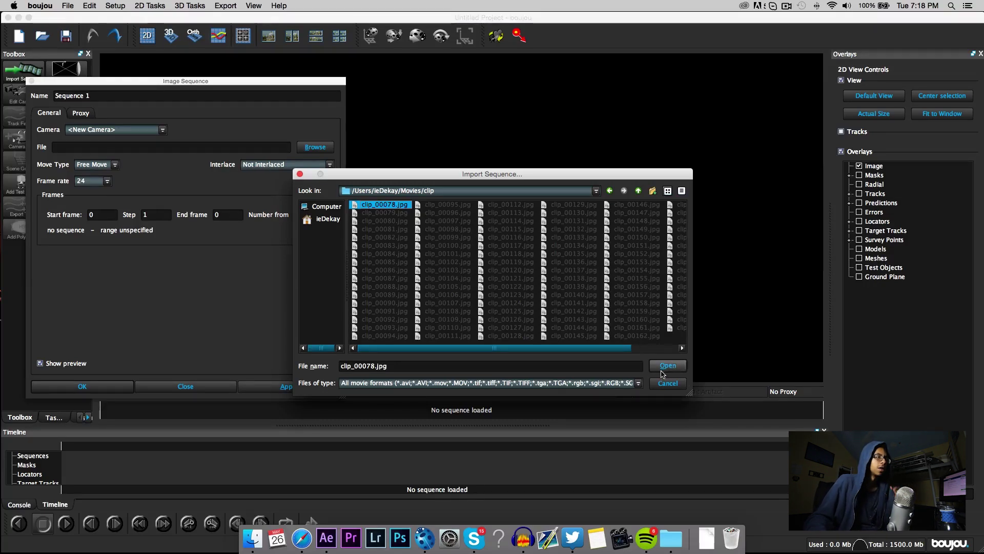
click(666, 364)
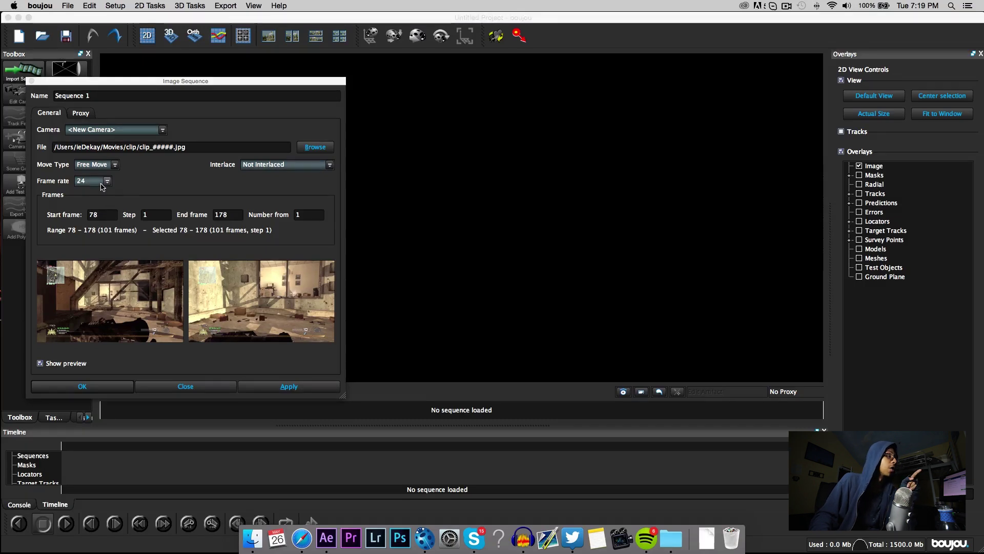
Step: Set the sequence frame rate to 59.94 fps and confirm the import
click(101, 183)
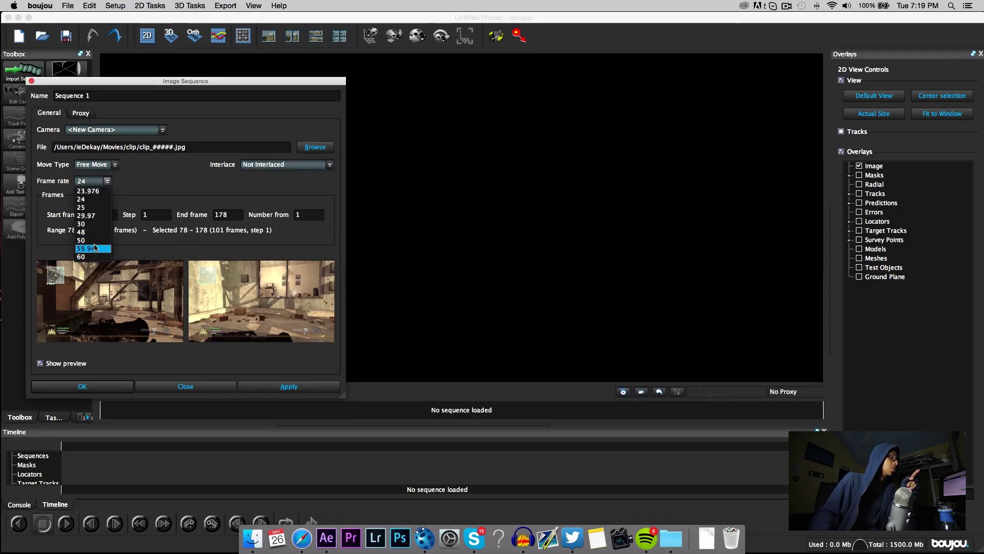
click(95, 248)
click(314, 385)
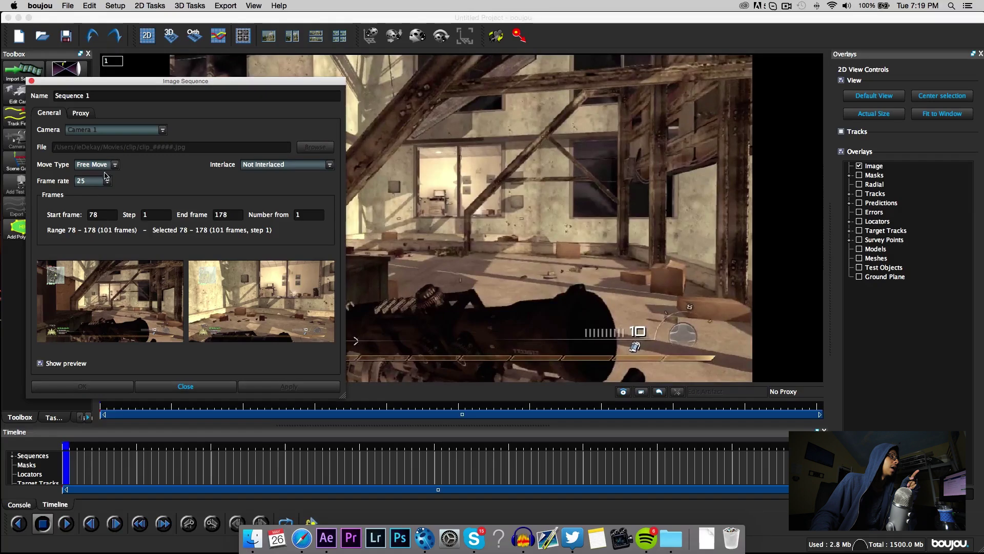
click(100, 181)
click(86, 253)
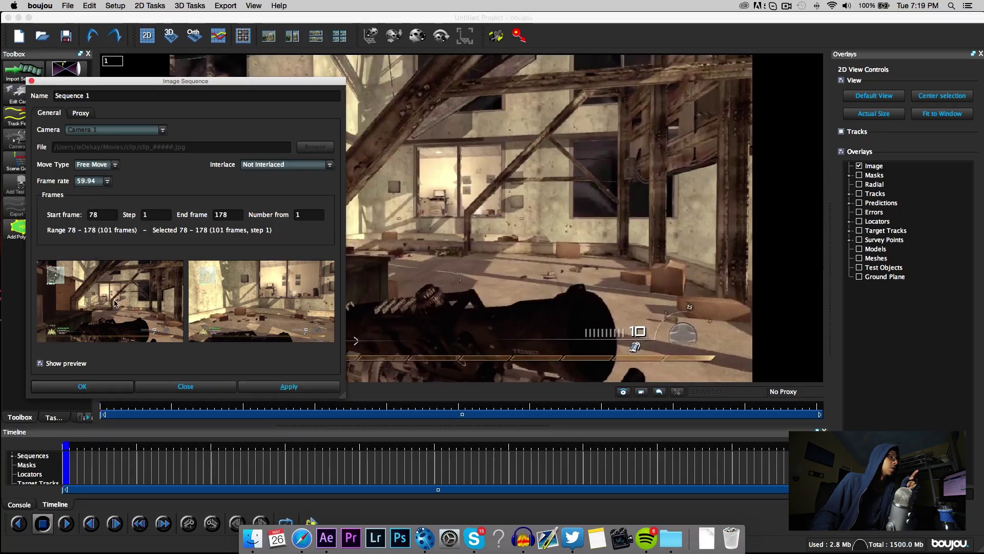
click(108, 388)
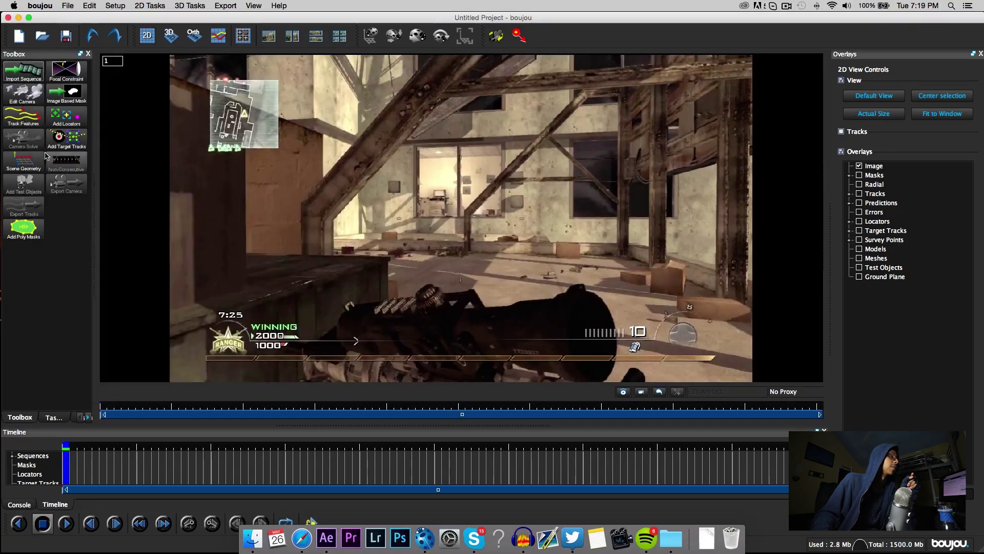
Step: Draw a closed polygon mask around the gun on frame 1
click(23, 229)
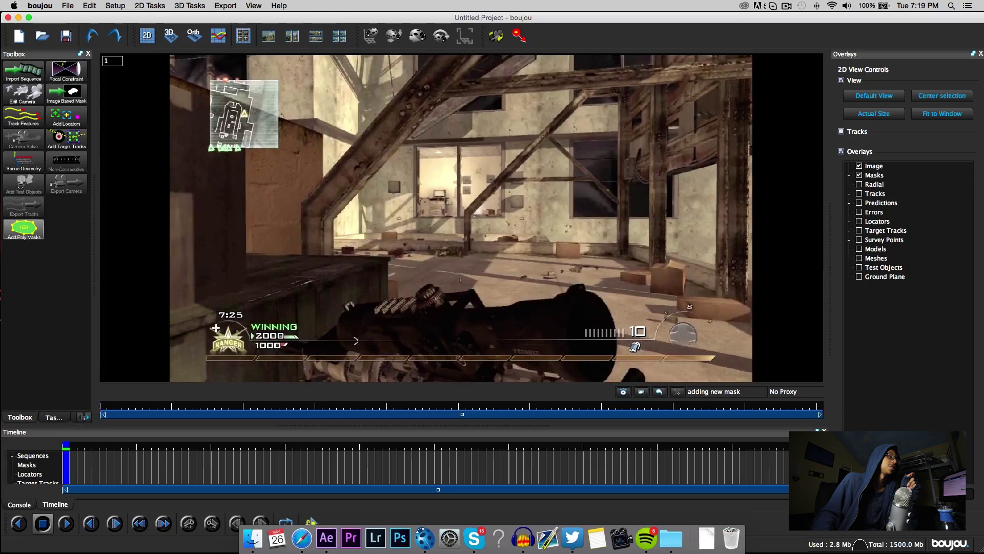
click(313, 335)
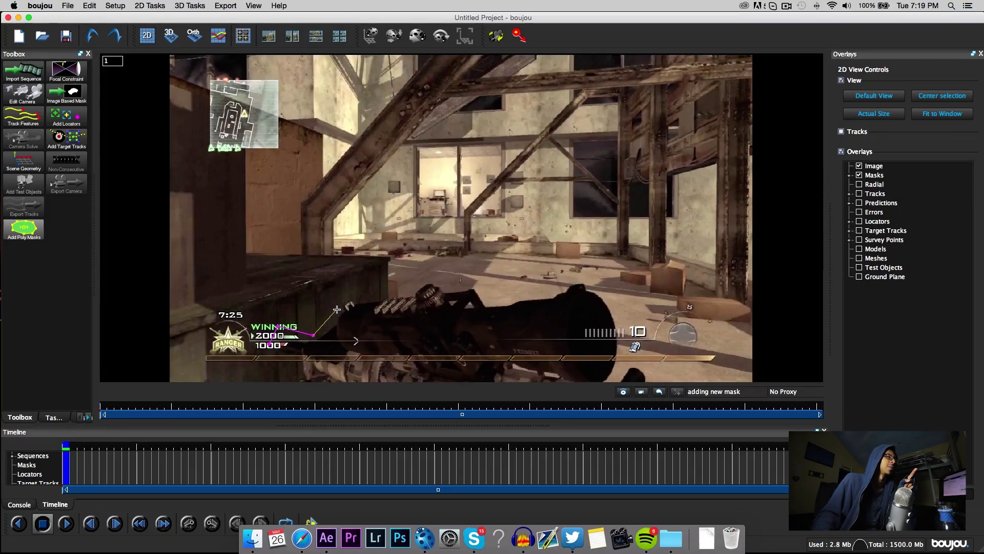
click(424, 281)
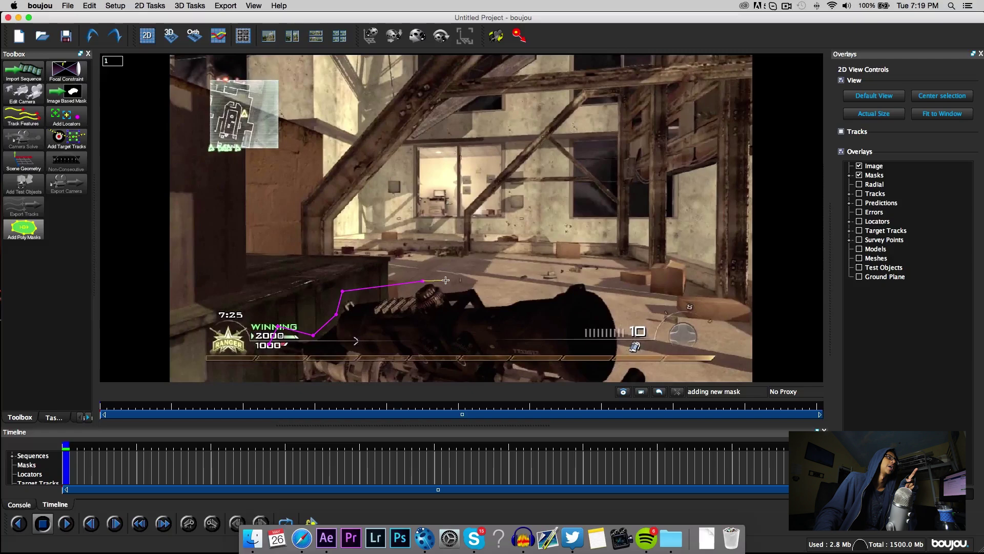
click(462, 276)
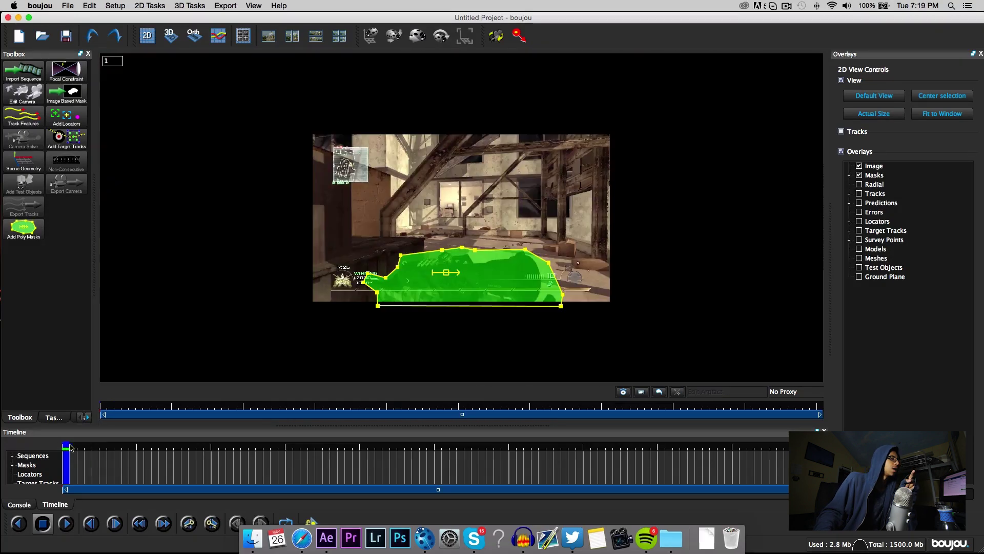
drag(65, 448, 139, 447)
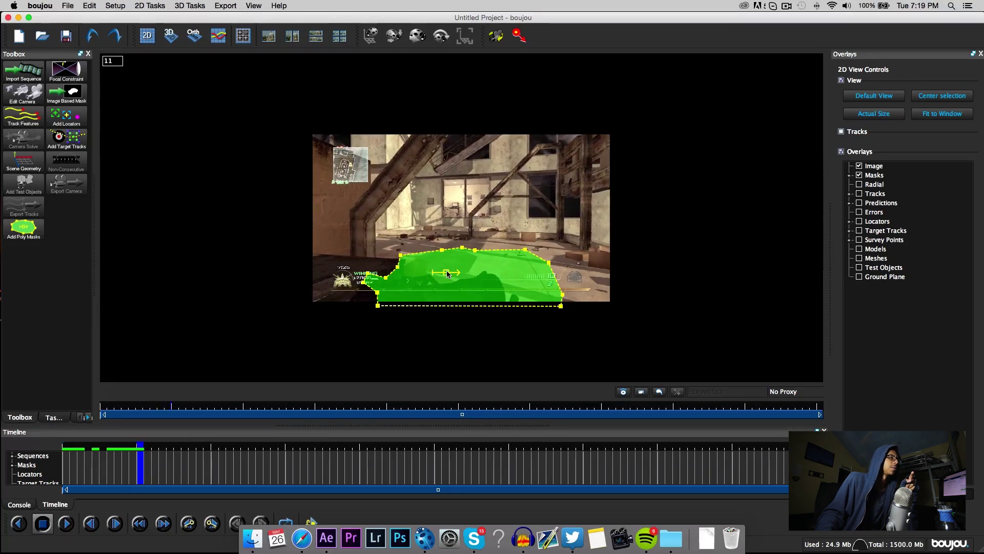
Step: Move and reshape the mask at frames 11 and 21 to cover the gun and lower-left HUD
drag(447, 275, 413, 290)
click(215, 448)
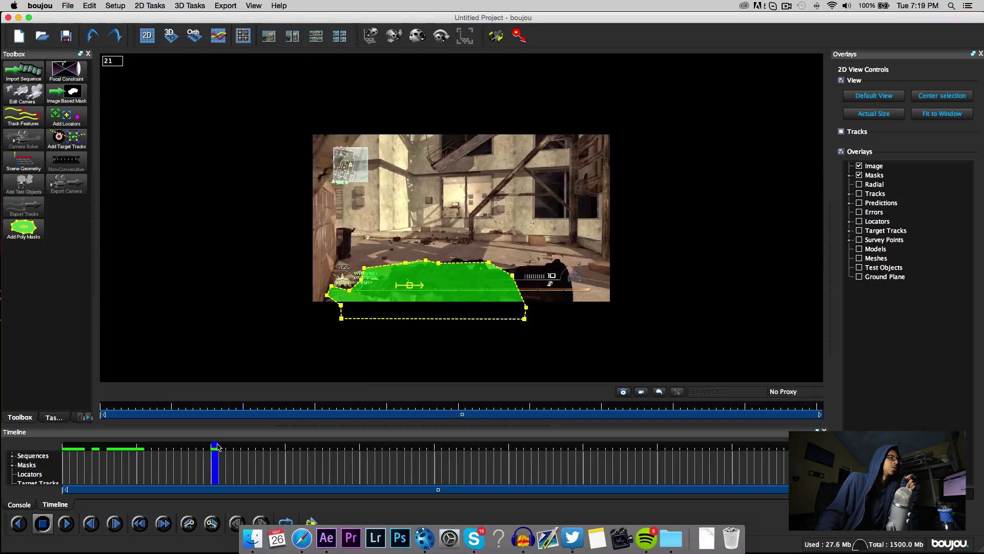
drag(408, 287, 459, 279)
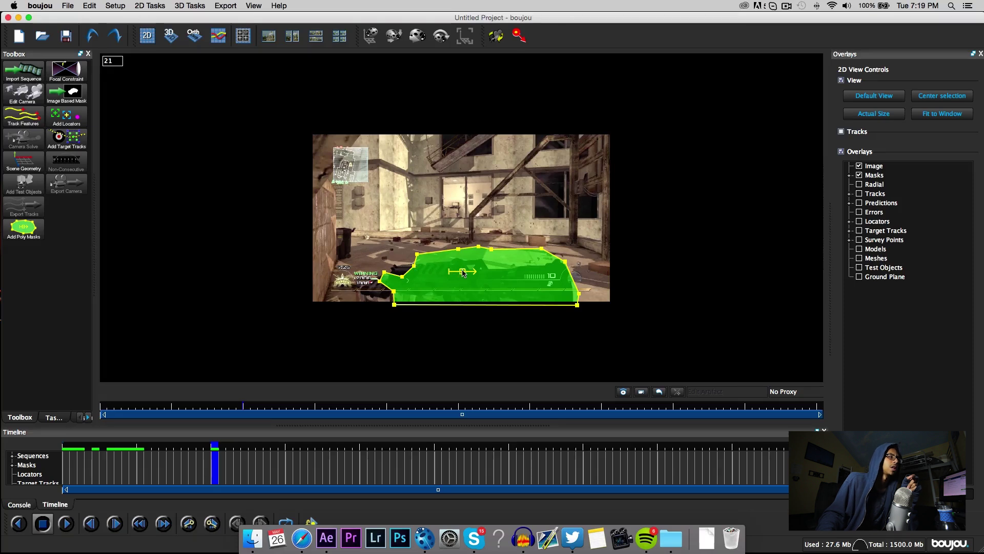
drag(465, 276, 475, 281)
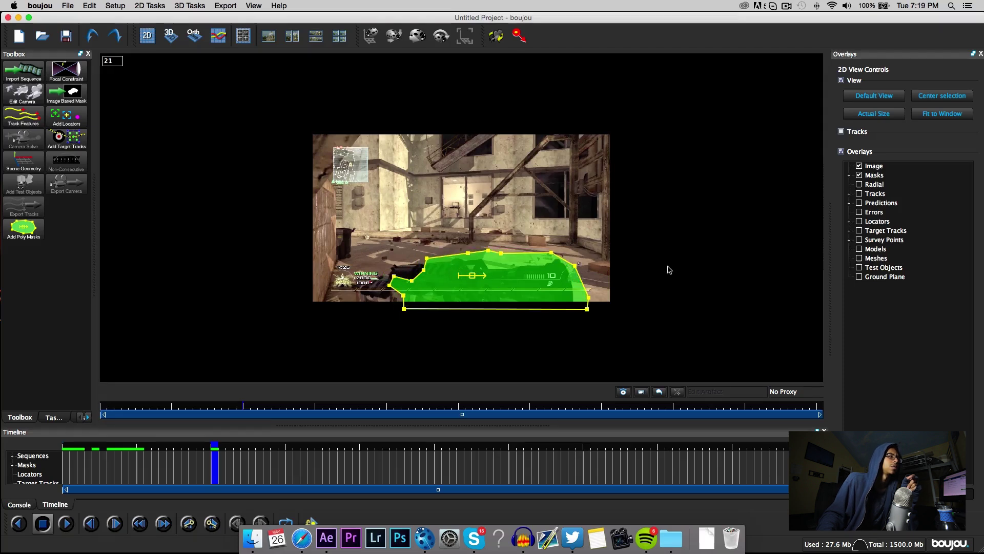
drag(588, 297, 579, 288)
drag(575, 266, 568, 263)
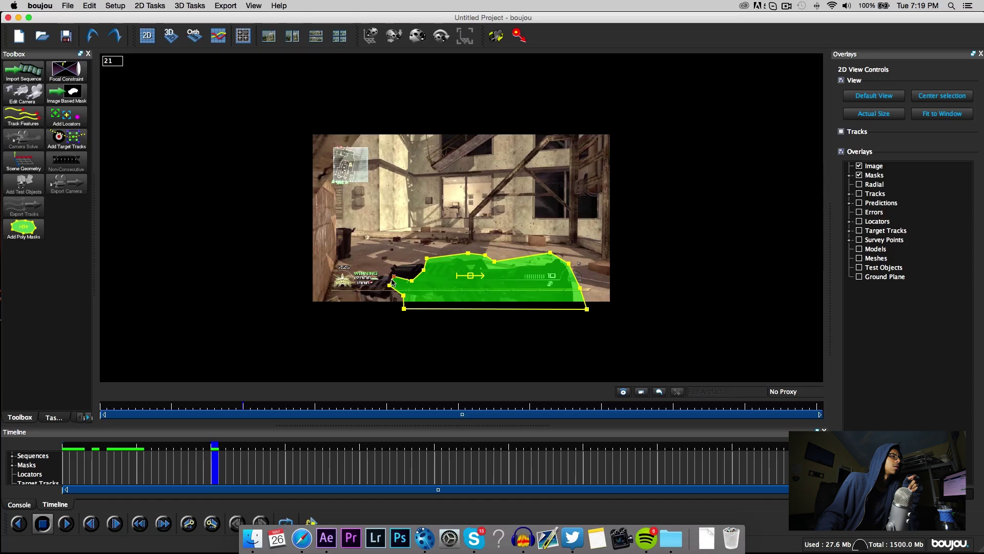
drag(393, 277, 343, 292)
drag(403, 301, 360, 307)
drag(420, 276, 382, 271)
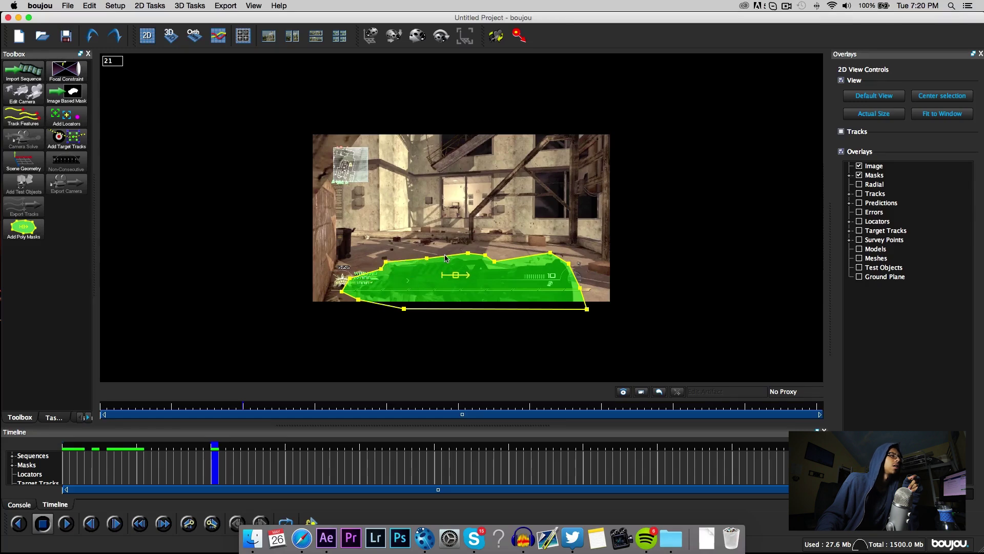
Step: Keyframe the mask to follow the gun at frames 31 and 41
click(287, 448)
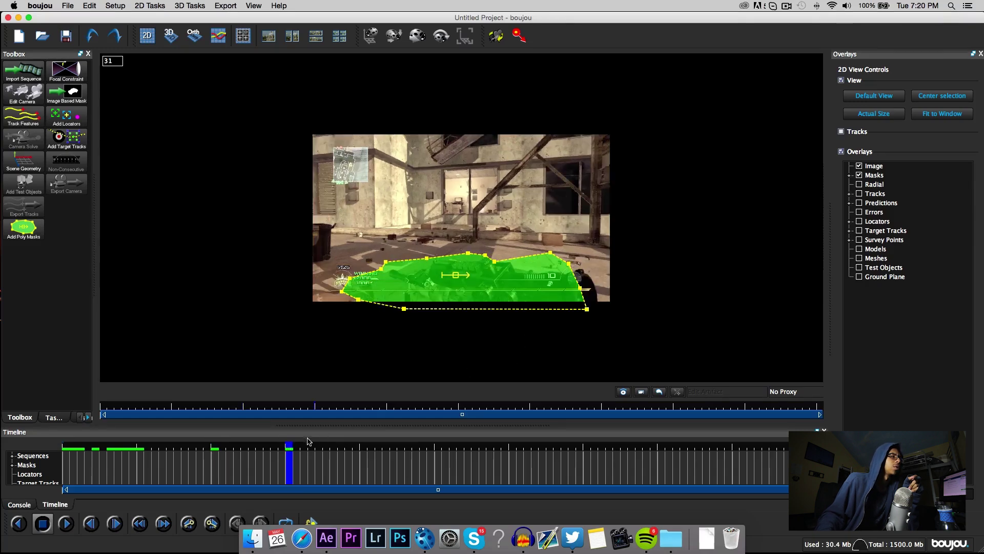
drag(450, 279, 484, 279)
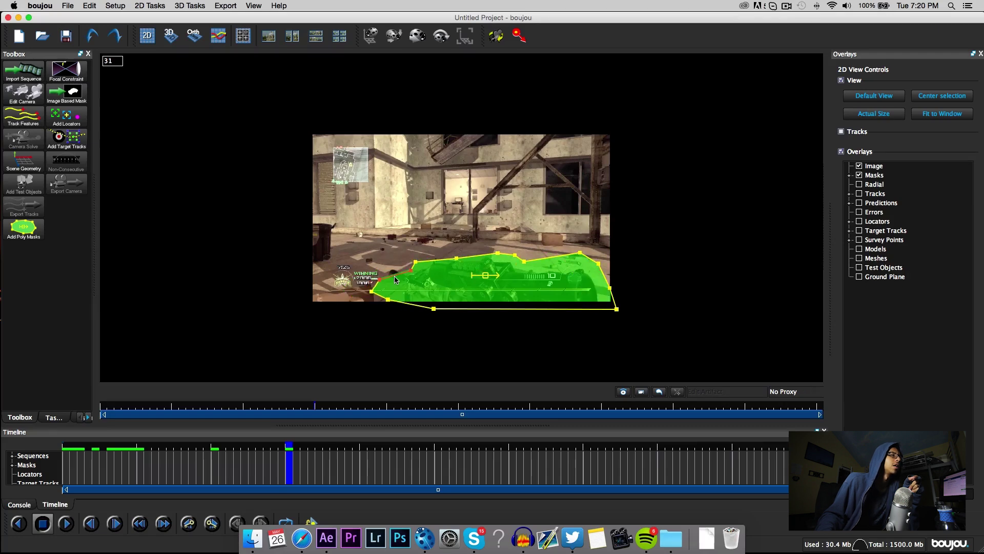
drag(380, 283, 392, 269)
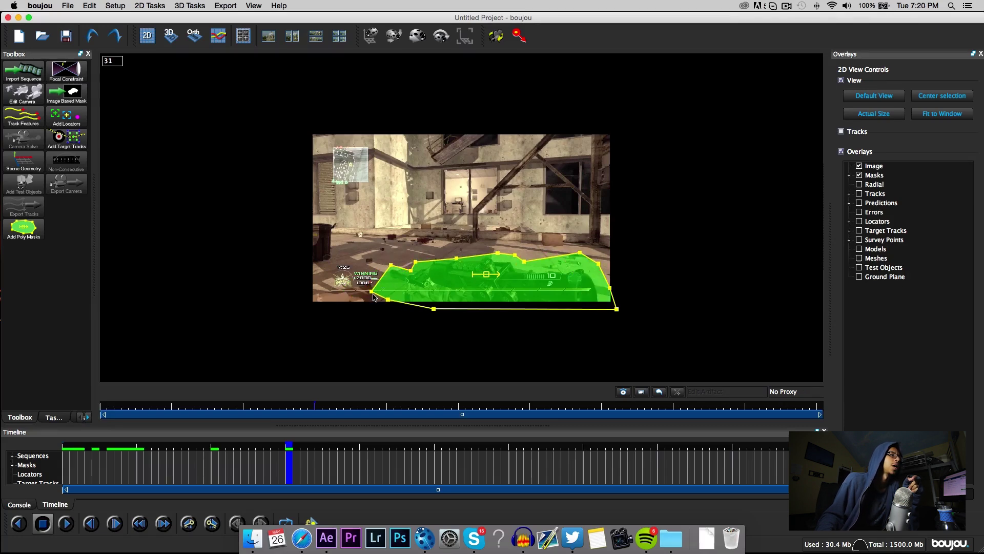
mouse_move(387, 299)
mouse_down()
mouse_move(400, 287)
mouse_move(391, 309)
mouse_up()
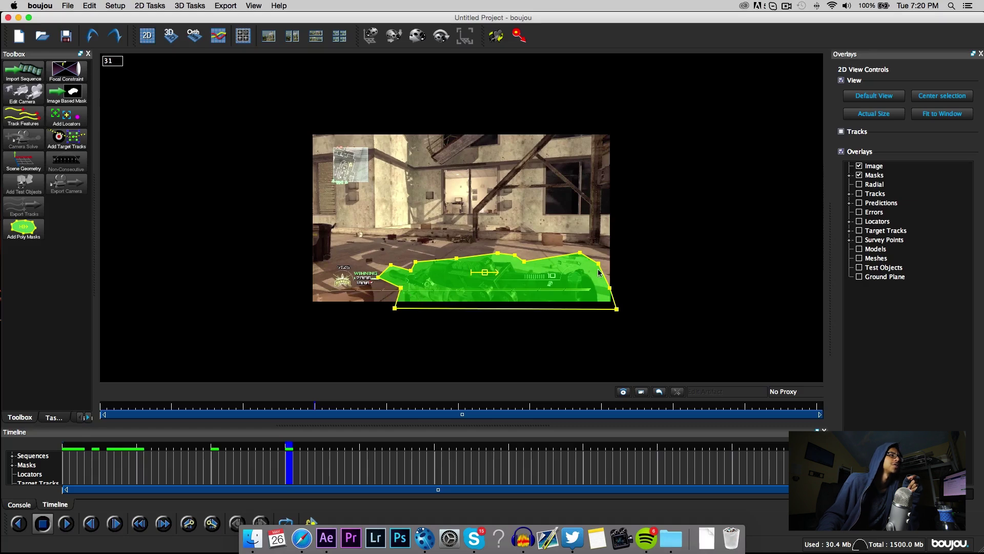
drag(579, 254, 596, 270)
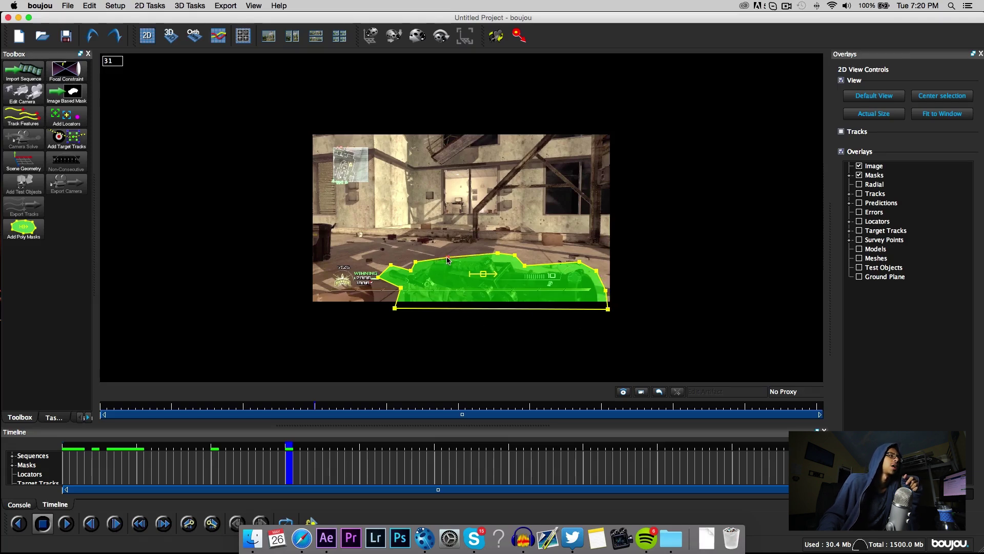
key(shift+Right)
mouse_move(447, 258)
mouse_down()
mouse_move(436, 255)
mouse_move(455, 270)
mouse_move(437, 267)
mouse_move(452, 271)
mouse_up()
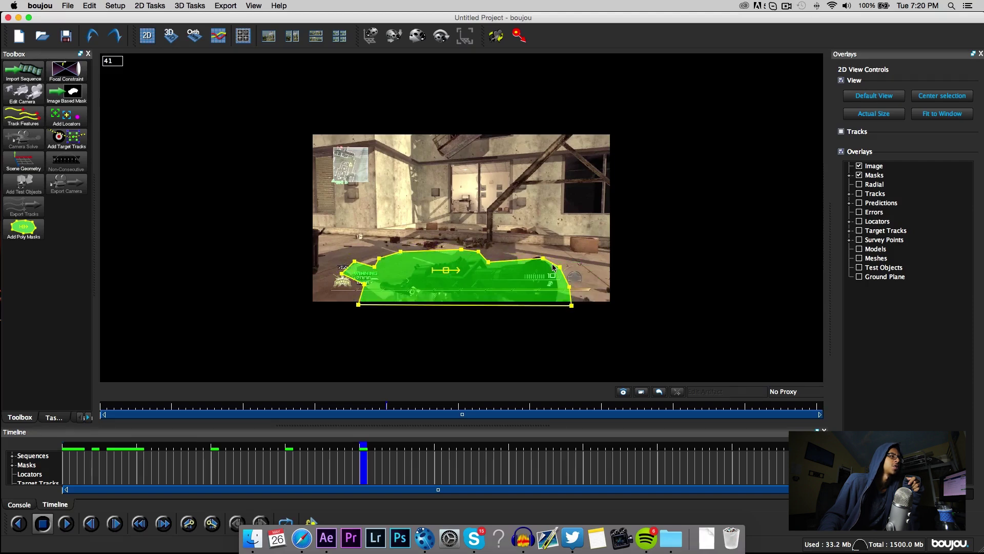
drag(542, 259, 536, 251)
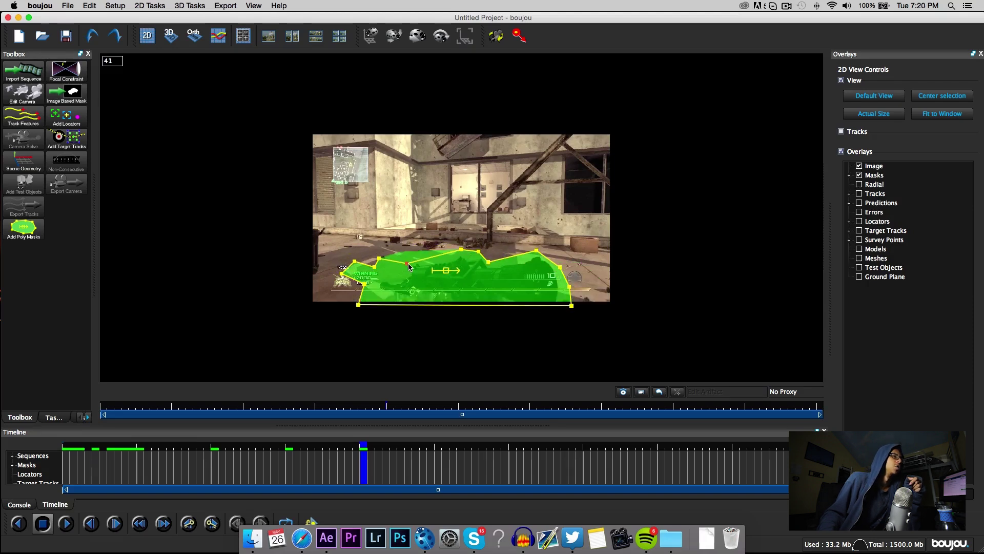
drag(408, 264, 387, 302)
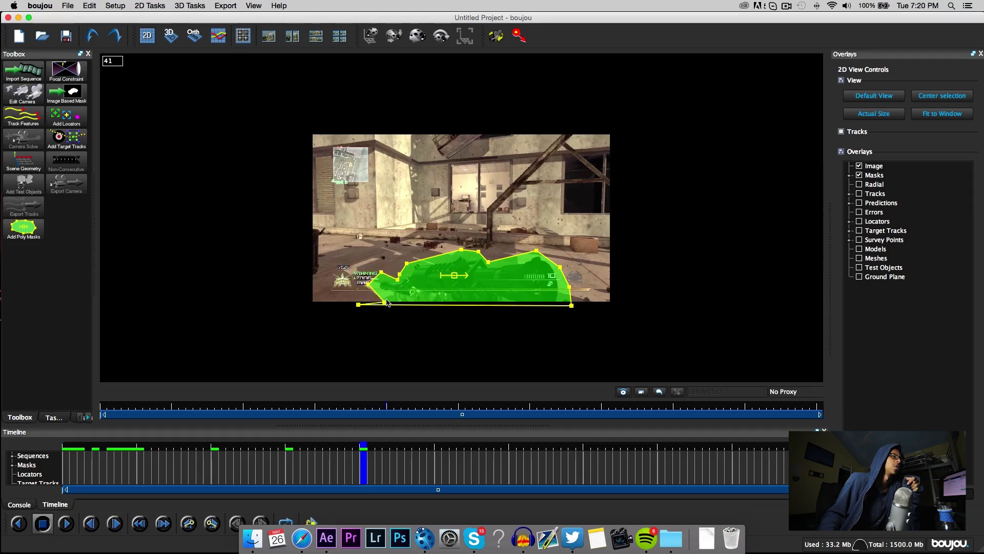
Step: Shift and reshape the mask to track the gun at frame 51
click(439, 450)
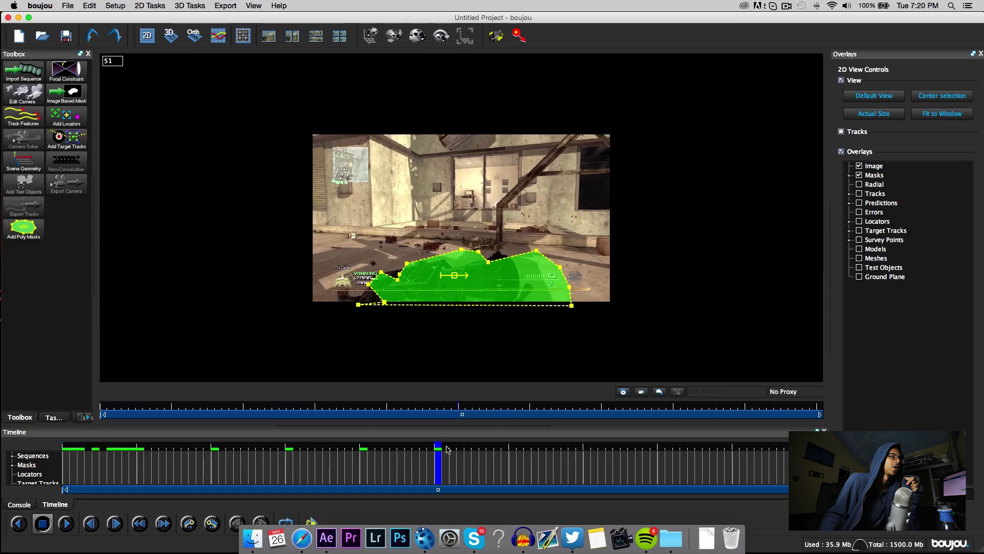
drag(456, 277, 417, 307)
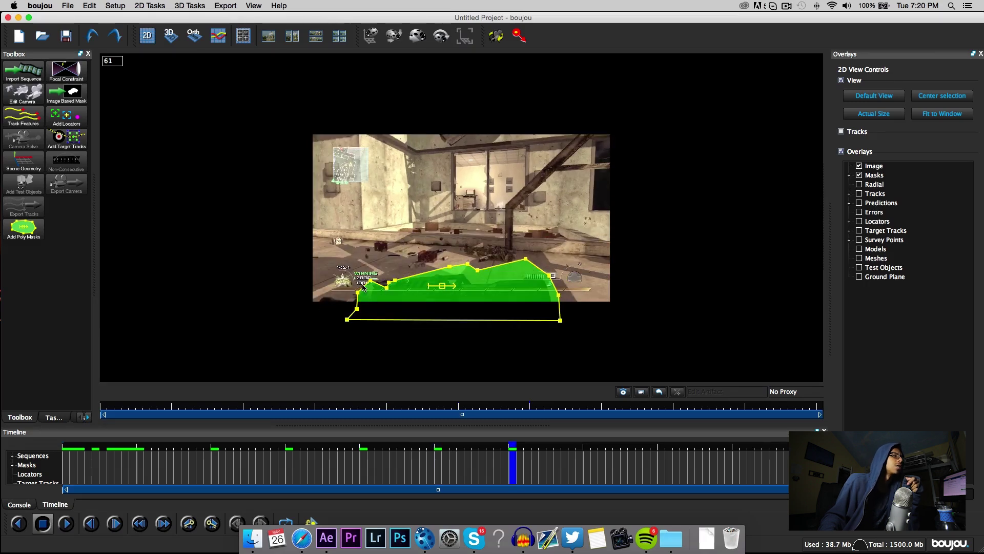
drag(363, 287, 383, 286)
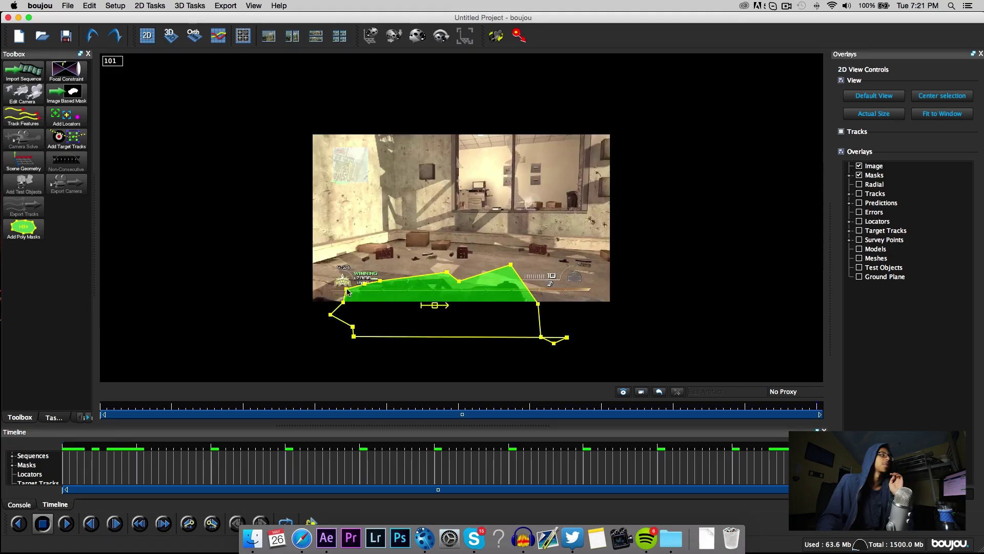
drag(509, 264, 515, 272)
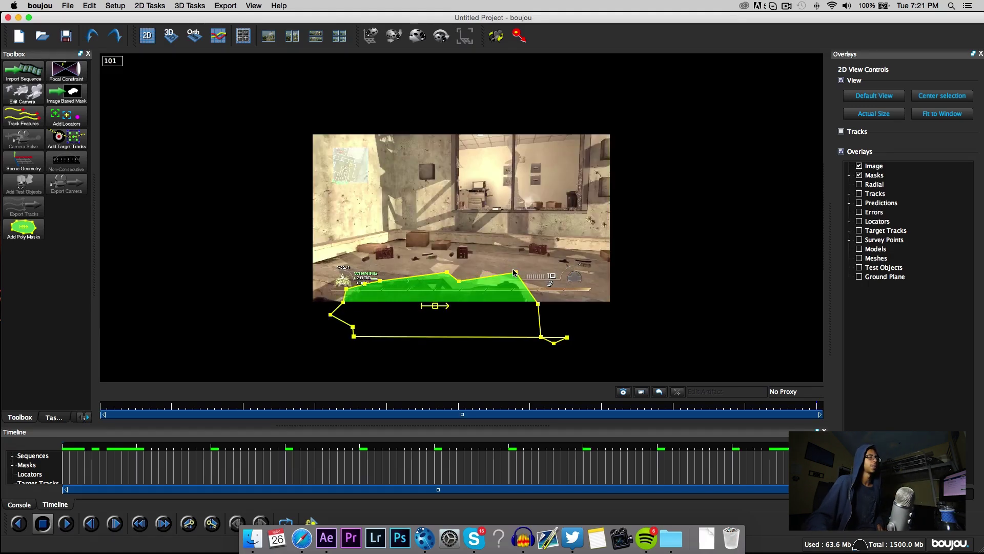
scroll(502, 276, up, 8)
scroll(502, 276, down, 9)
scroll(501, 275, up, 2)
scroll(501, 278, up, 1)
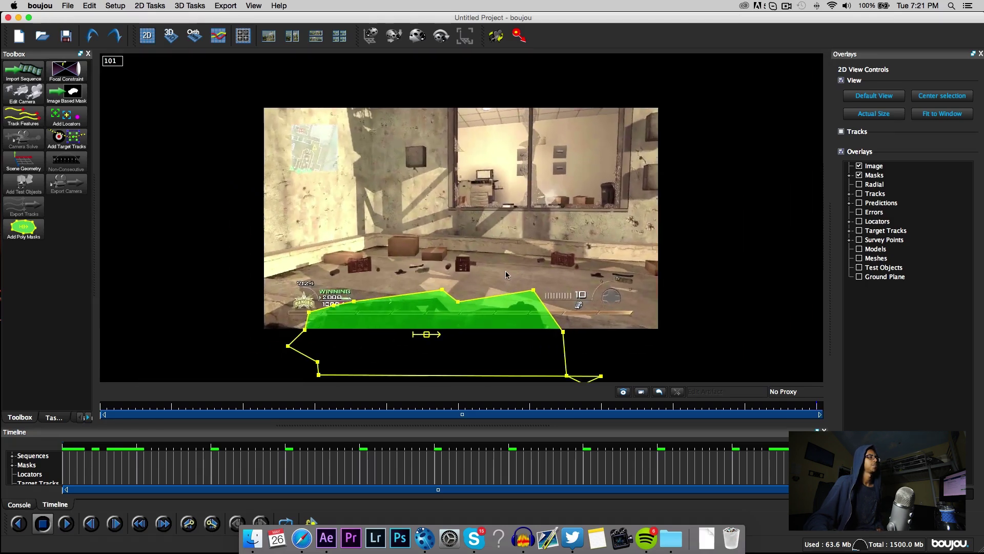
click(38, 235)
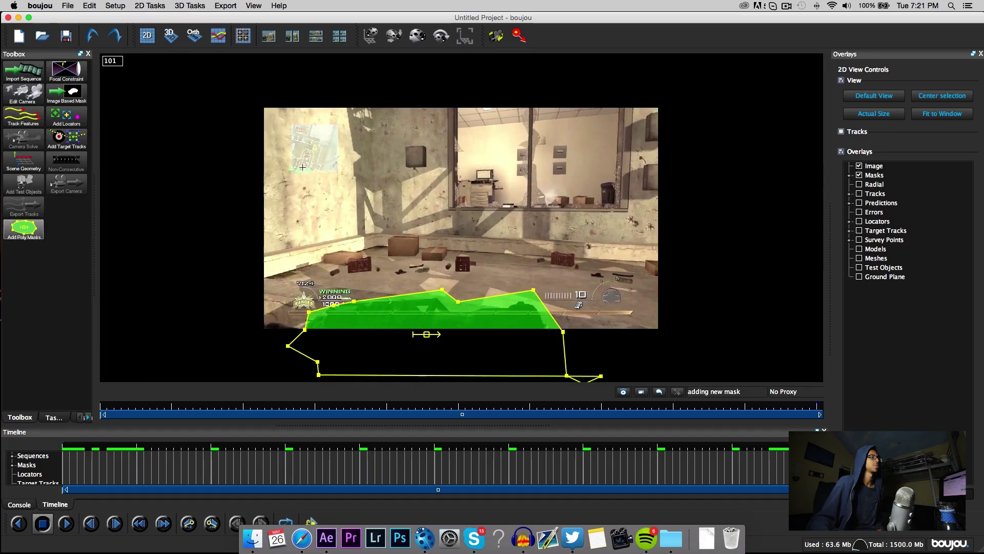
Step: Mask the top-left minimap and the score and ammo HUD strip along the bottom
click(339, 174)
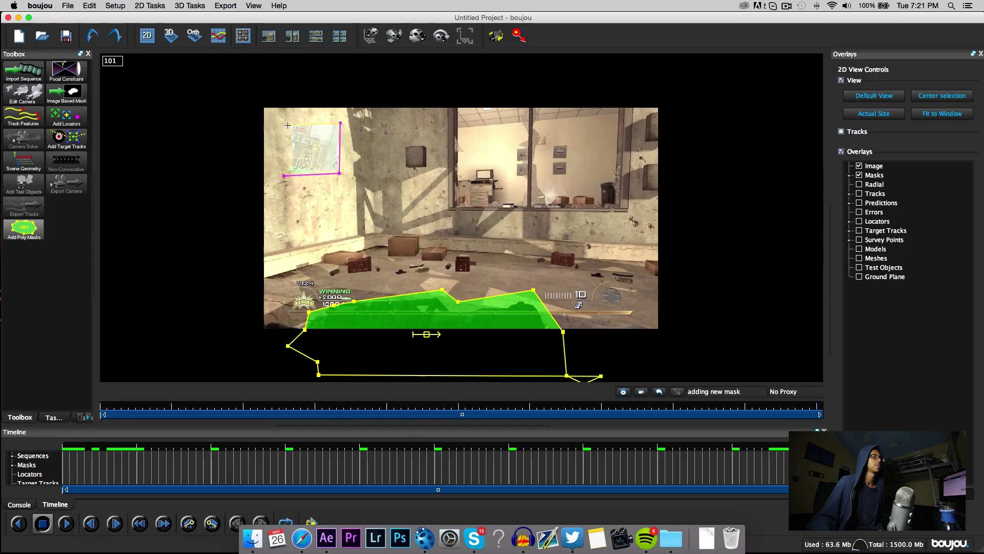
click(283, 179)
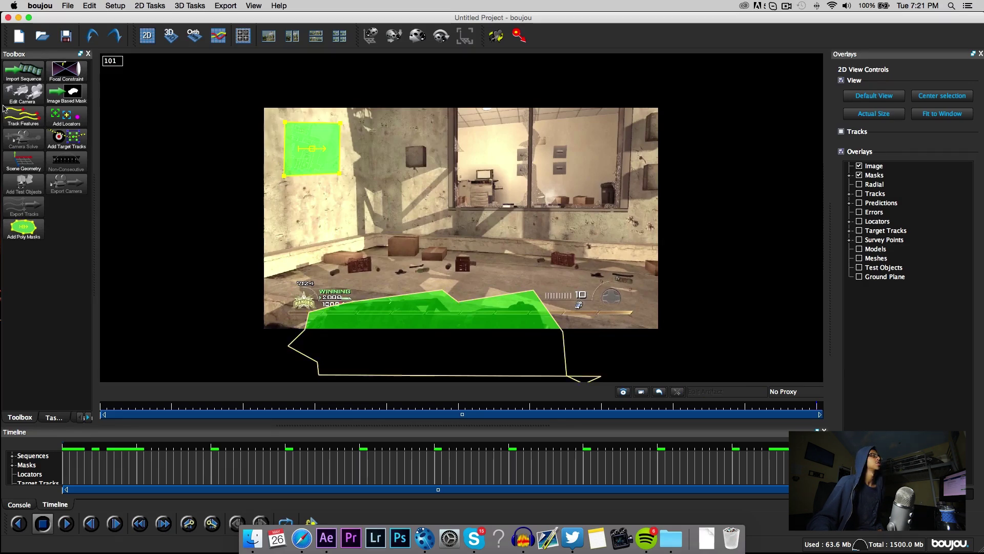
click(16, 223)
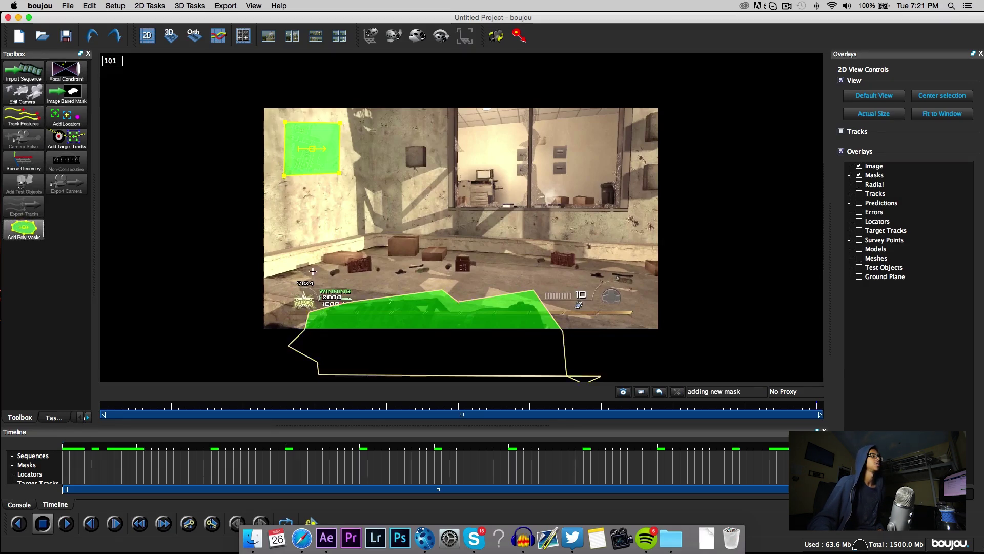
click(317, 280)
click(316, 287)
click(352, 288)
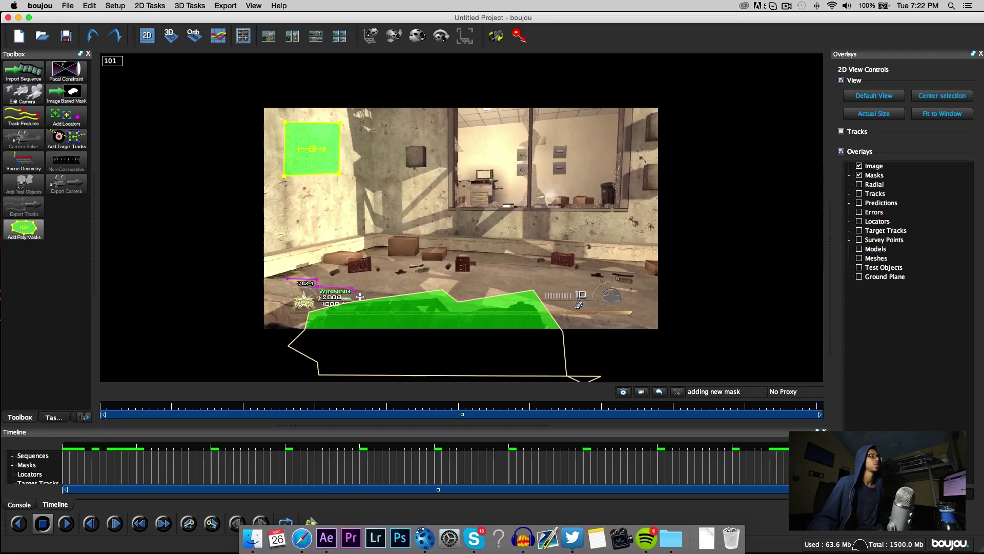
click(395, 294)
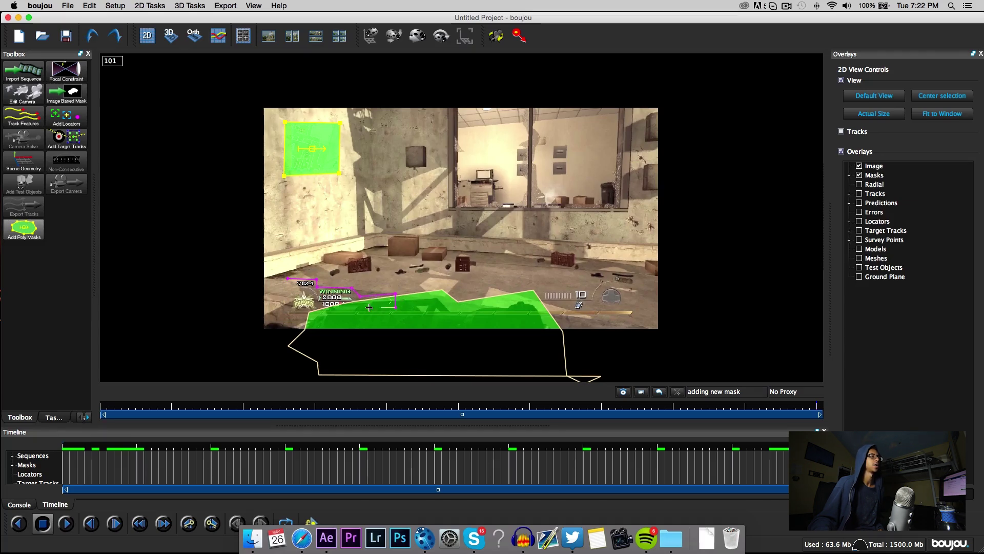
click(570, 307)
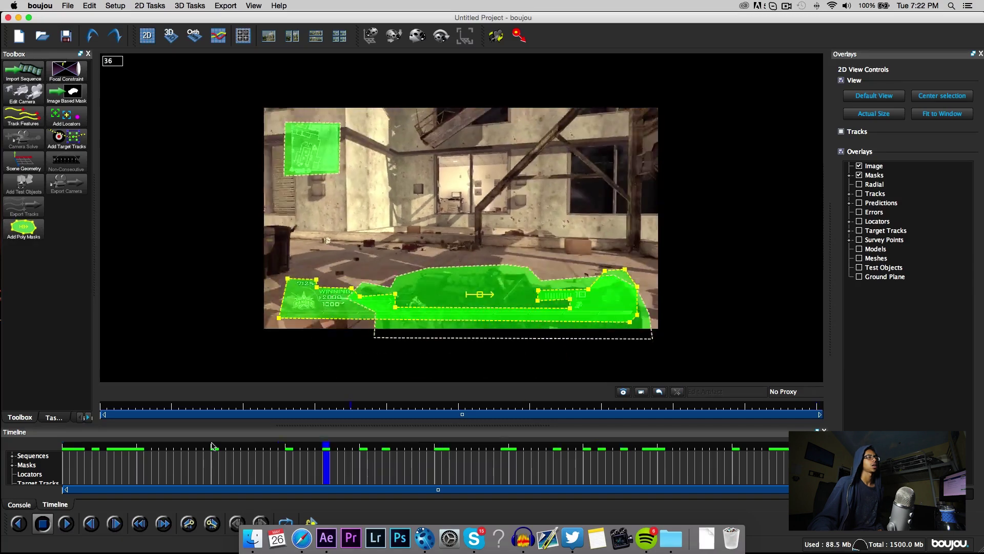
Step: Scrub through the clip to check the masks, then return to frame 1
mouse_move(213, 447)
mouse_down()
mouse_move(609, 459)
mouse_move(291, 467)
mouse_up()
click(289, 466)
scroll(482, 175, up, 5)
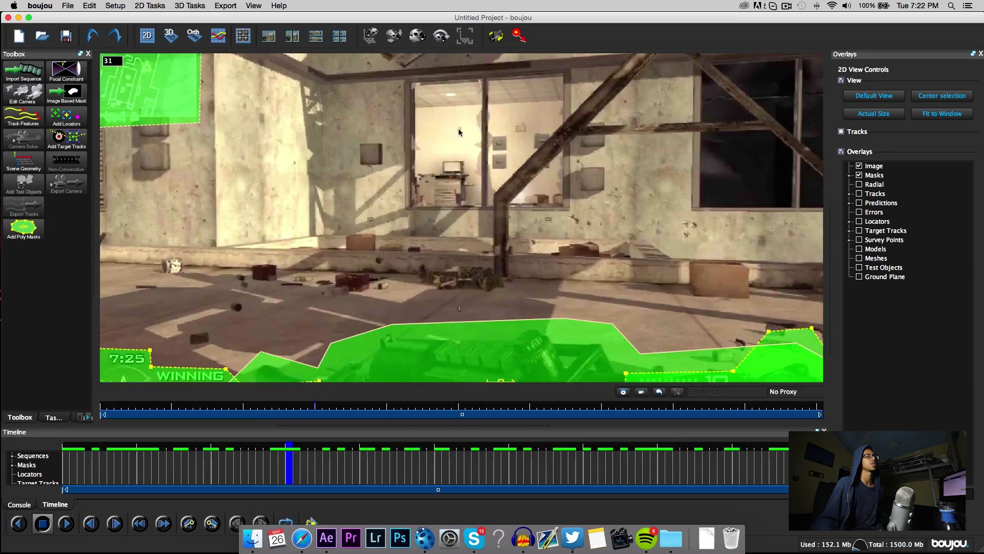
scroll(545, 209, down, 6)
scroll(545, 210, up, 3)
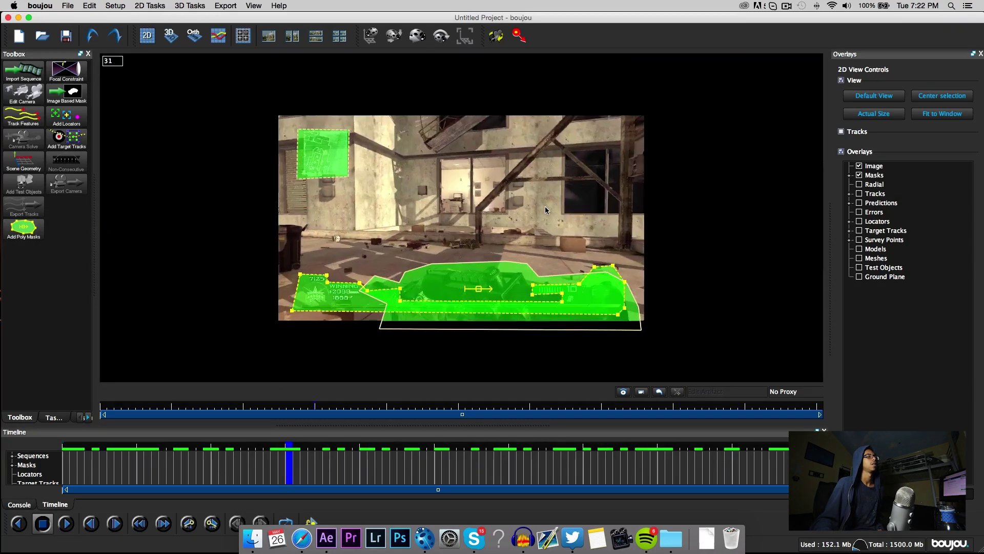
scroll(545, 208, up, 1)
drag(106, 449, 470, 480)
key(Home)
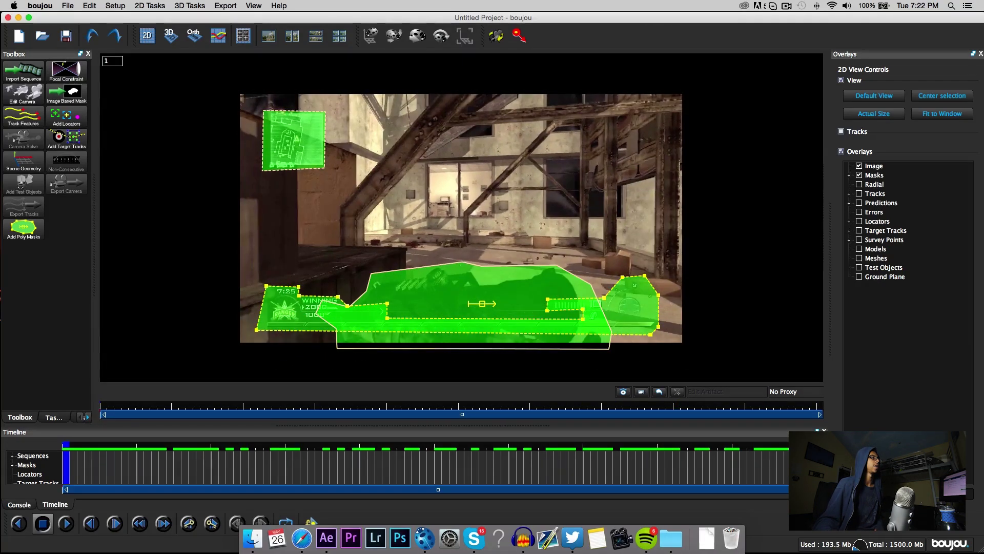
Step: Run feature tracking on all 101 frames with an adjusted Advanced sensitivity setting
click(15, 121)
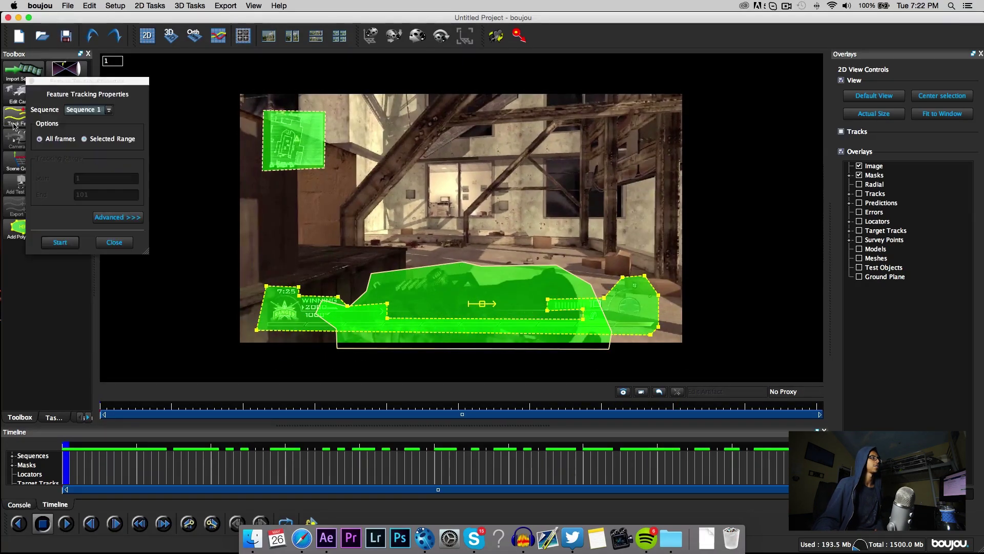
click(113, 218)
drag(221, 157, 290, 167)
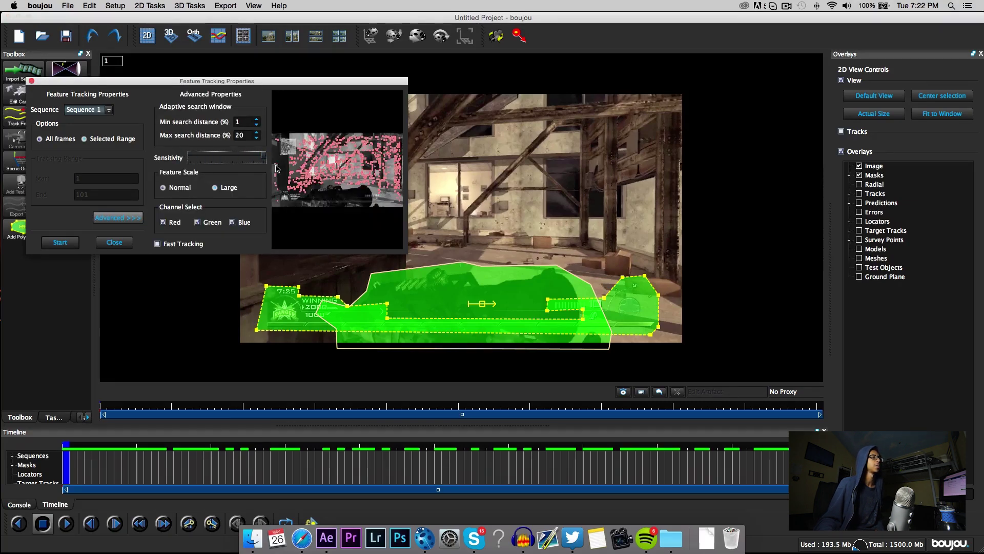
click(60, 243)
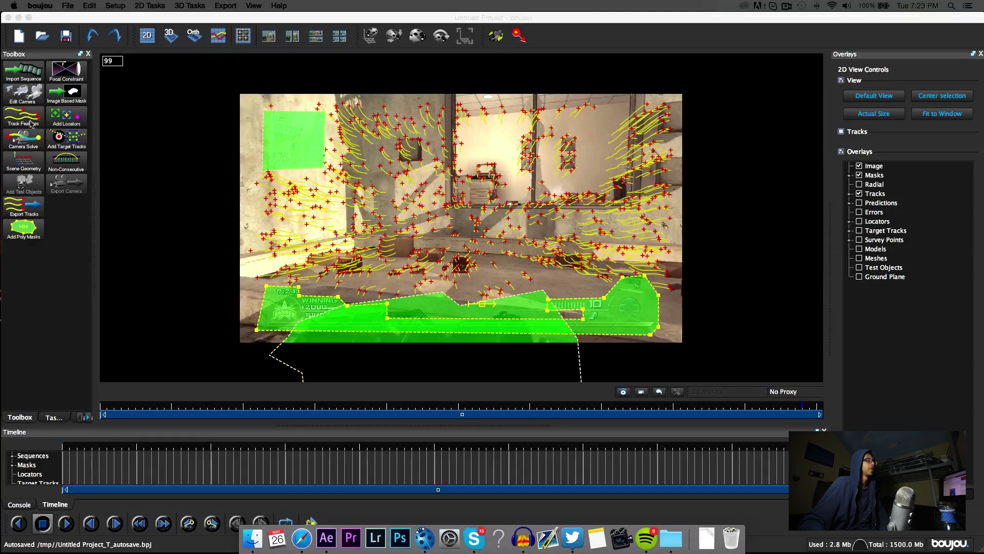
Step: Run the camera solve on all frames and scrub through to check the predicted points
click(32, 137)
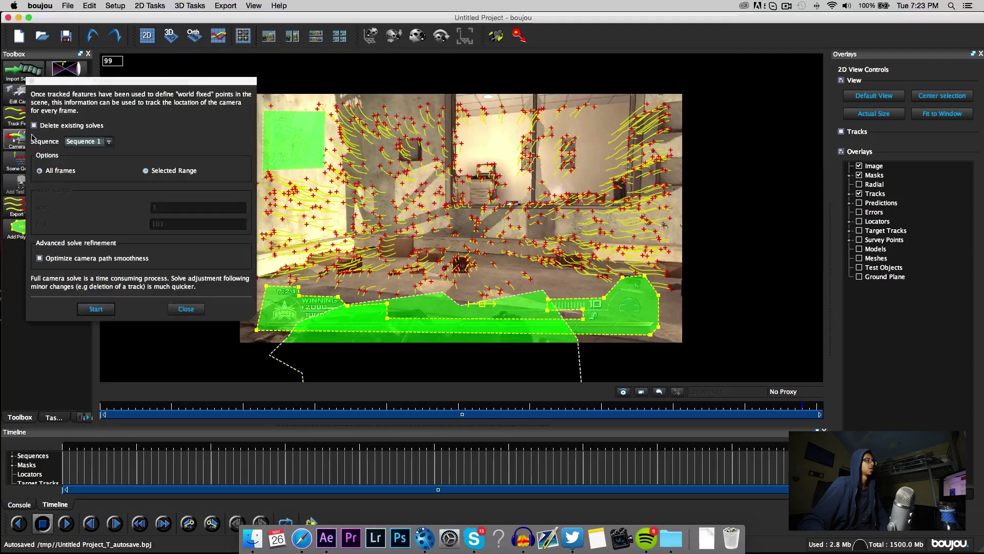
click(95, 309)
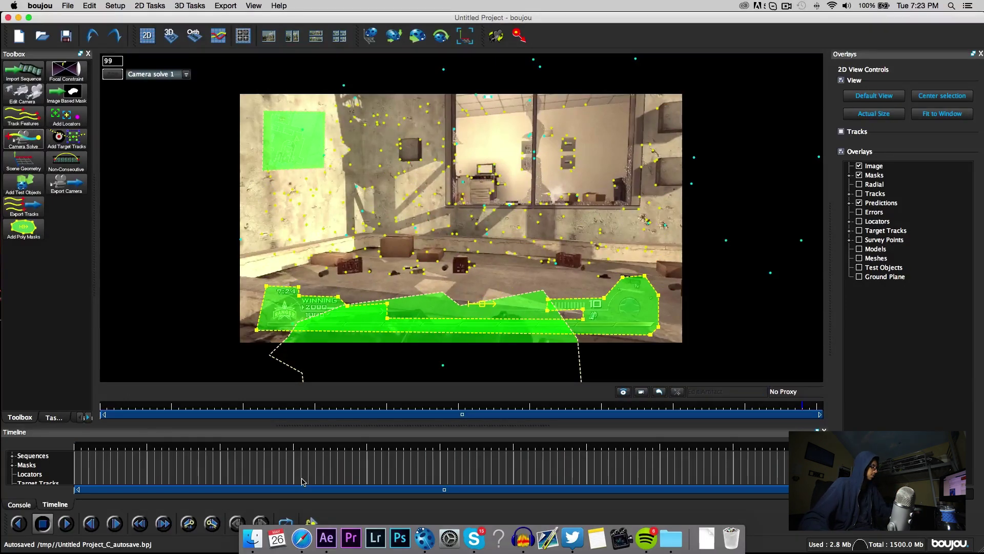
drag(474, 449, 515, 377)
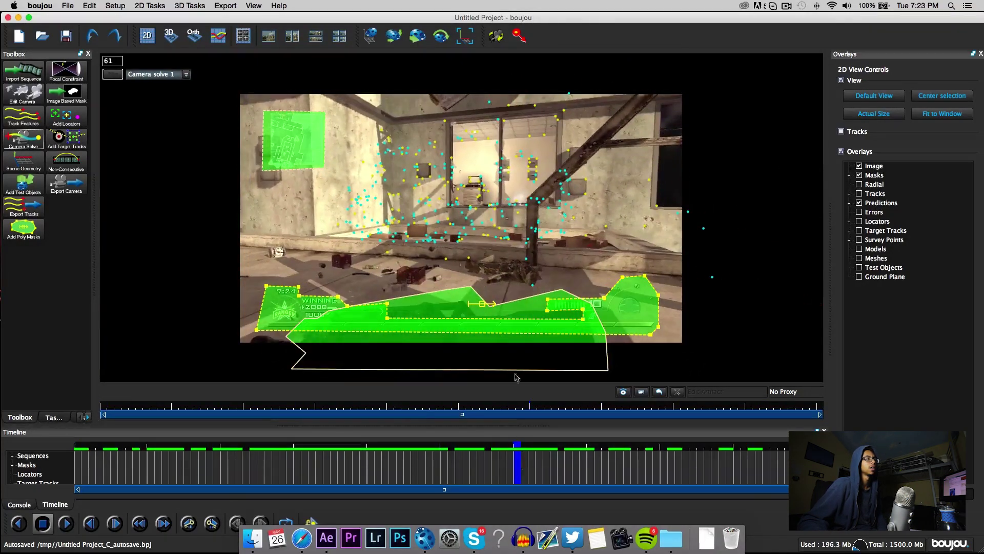
Step: Flag a floor point, then point 2551 around frame 89, for export
right_click(533, 289)
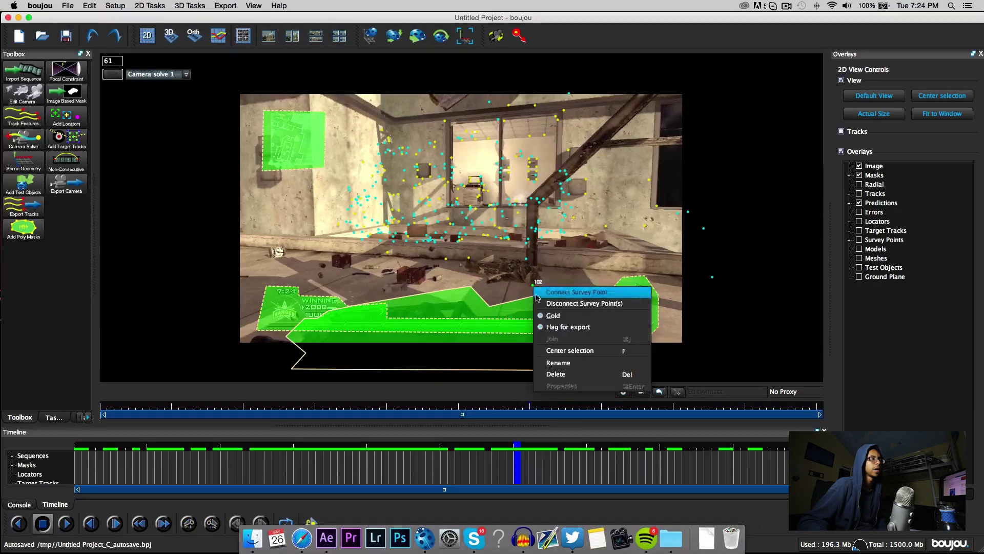
click(543, 327)
right_click(526, 260)
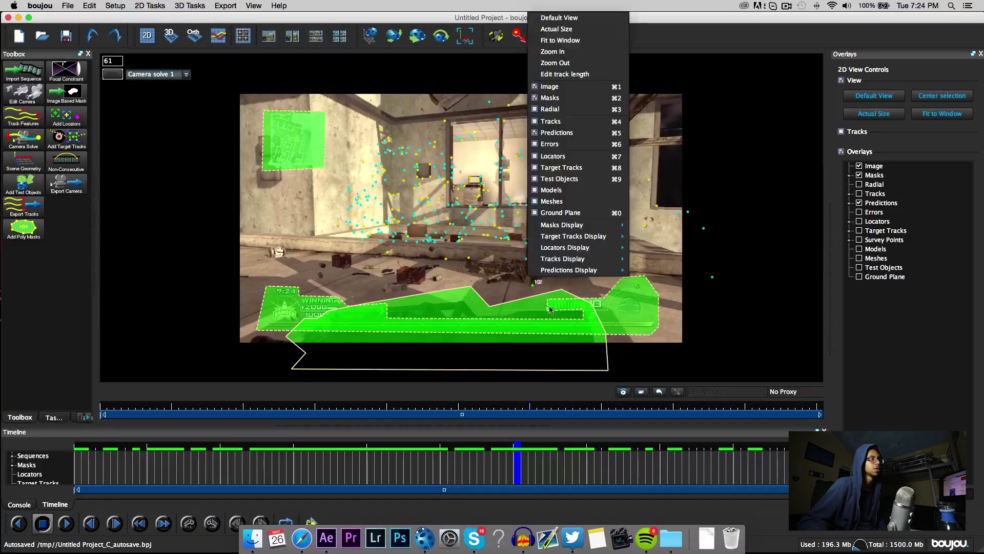
click(477, 223)
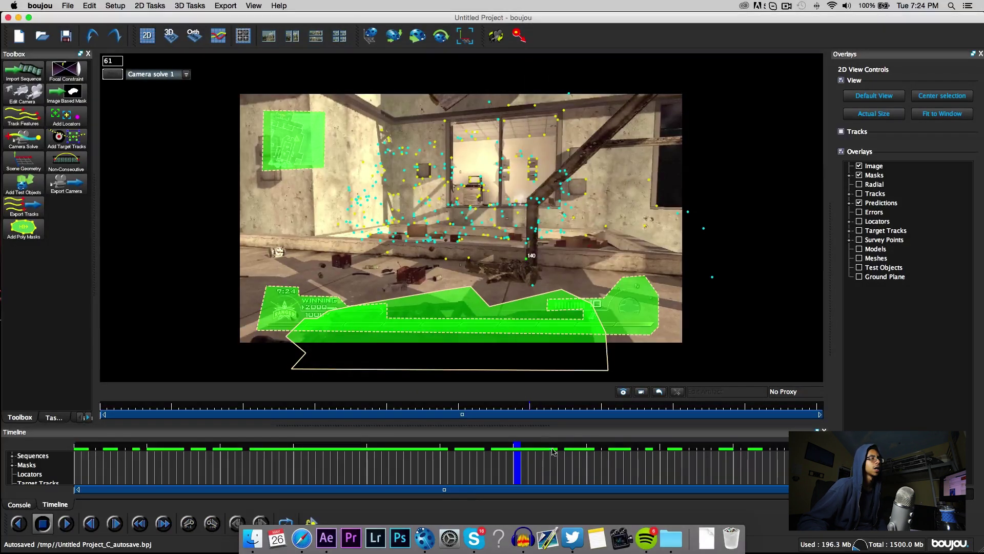
drag(516, 469, 715, 472)
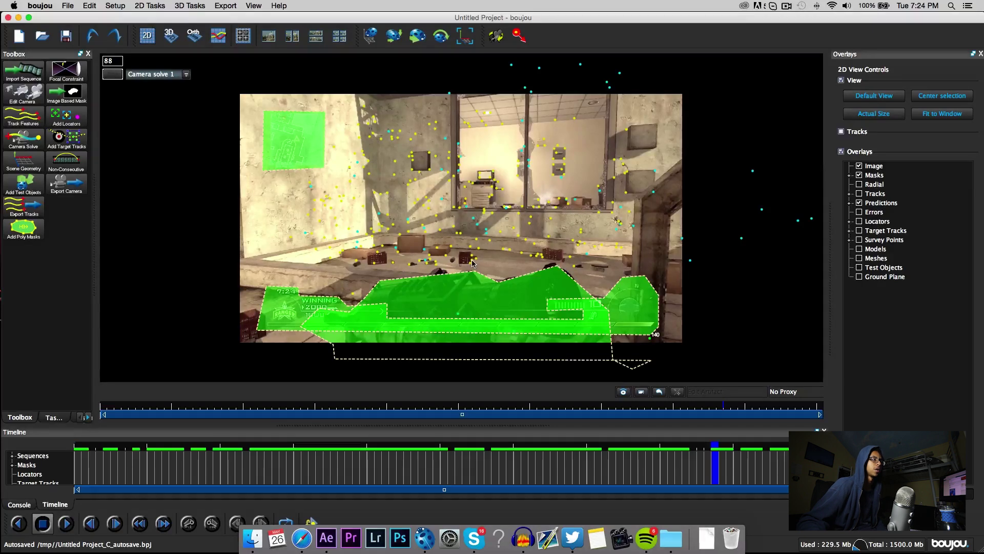
right_click(471, 260)
click(495, 300)
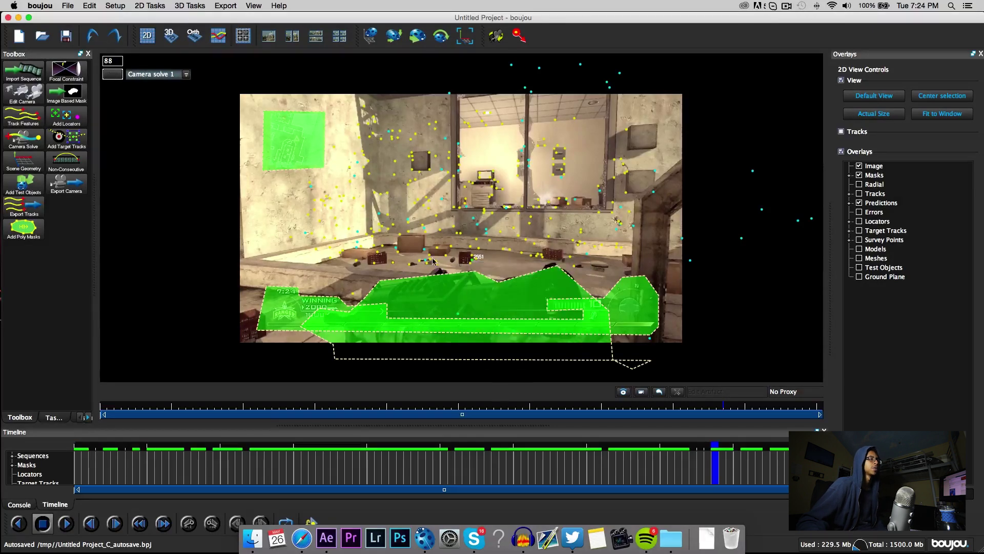
Step: Flag points 3082, 3489 and 208 for export on frames 89–99
right_click(431, 259)
click(464, 295)
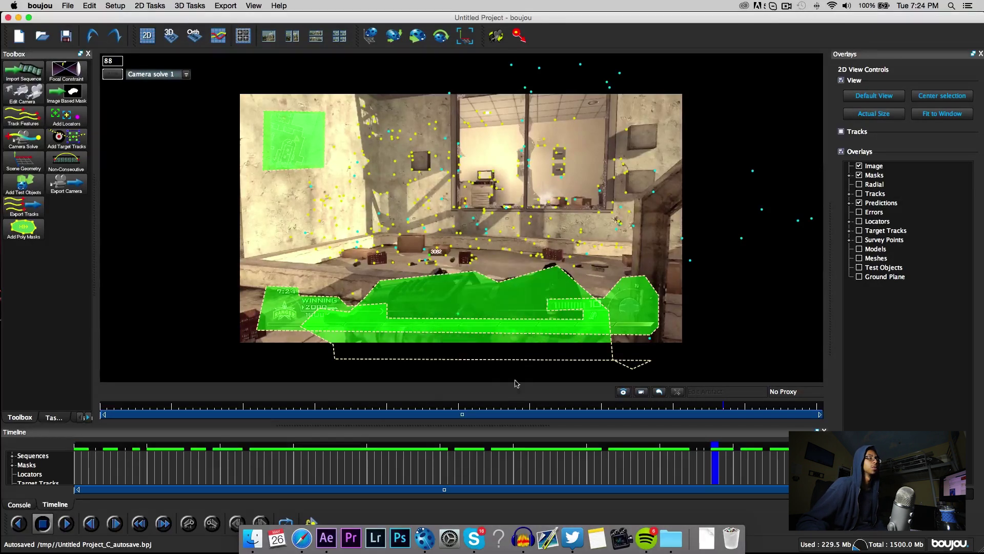
drag(770, 448, 777, 447)
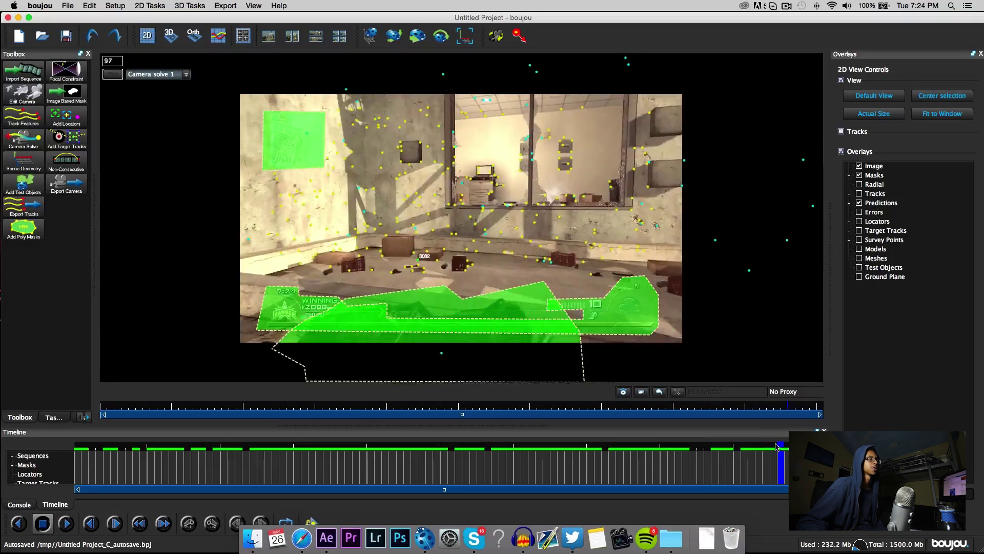
right_click(546, 263)
click(577, 300)
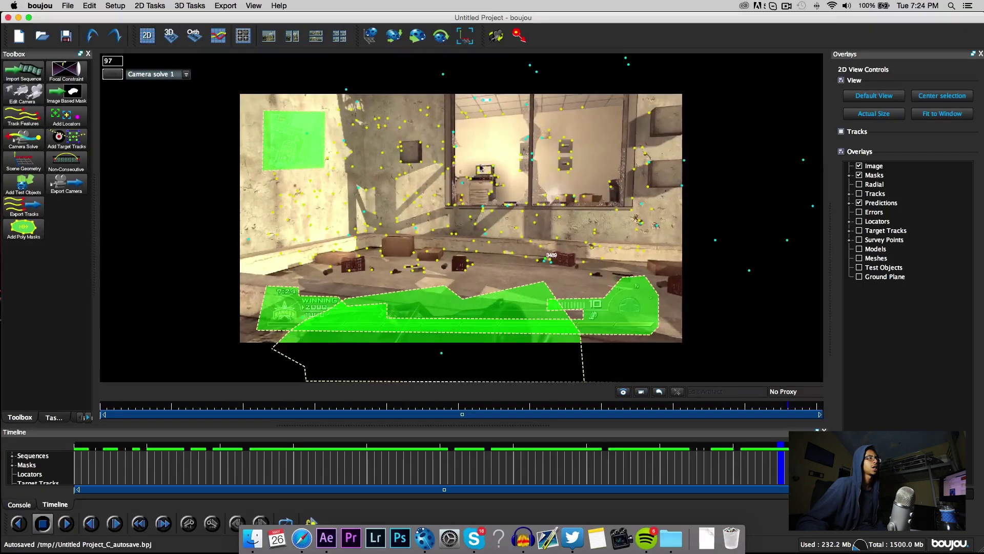
key(Right)
key(Right)
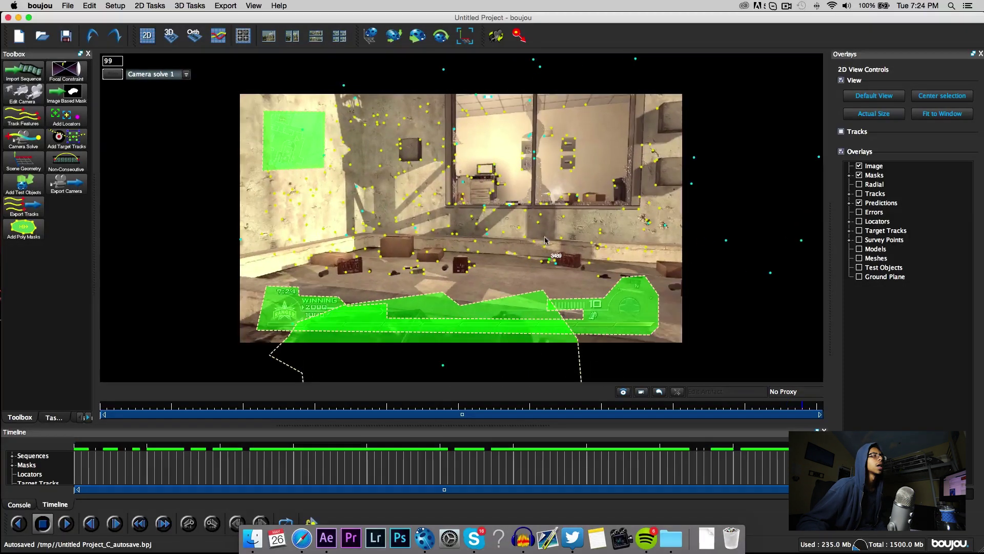
right_click(510, 205)
click(533, 249)
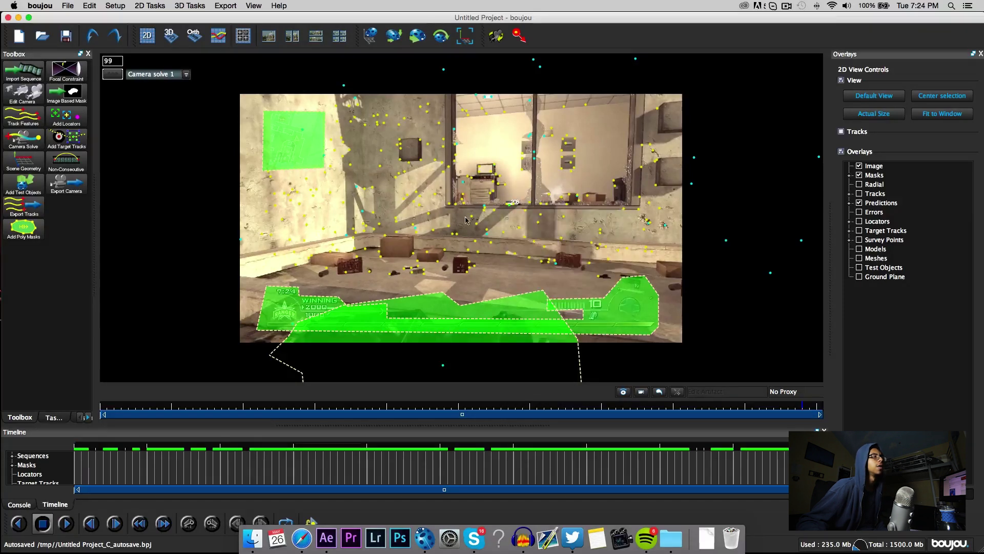
Step: Flag points 2308, 2059 and 3006 on the floor and back wall for export
right_click(408, 198)
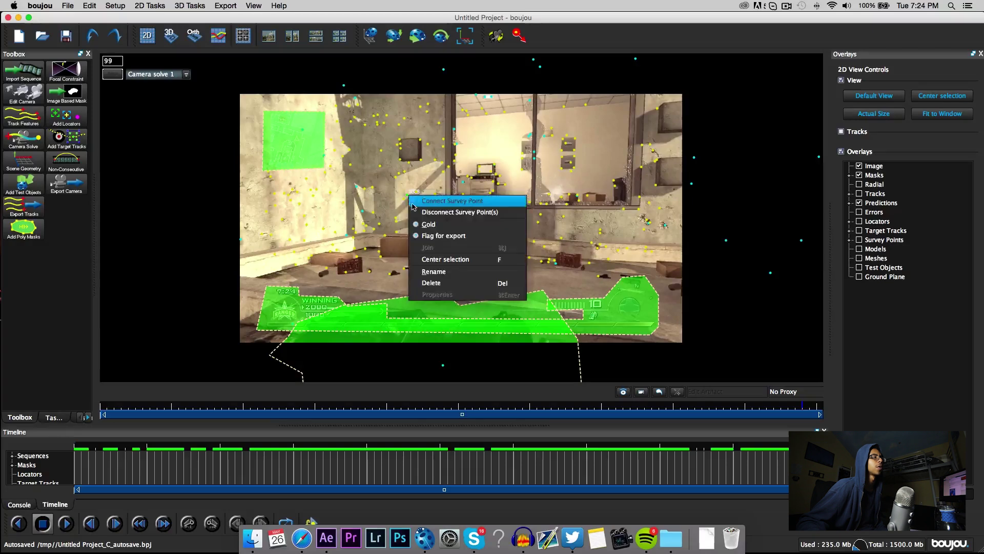
click(428, 226)
right_click(403, 151)
click(428, 180)
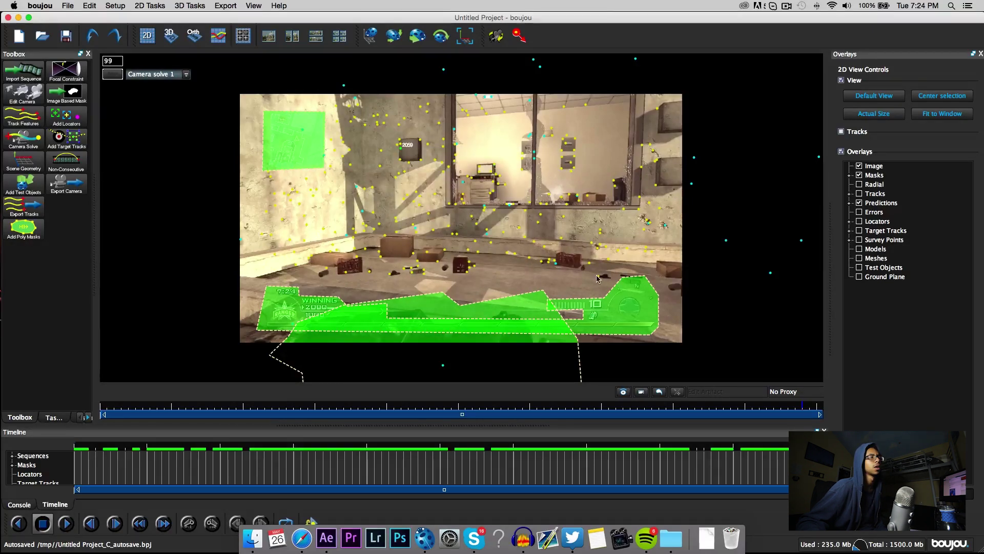
right_click(466, 274)
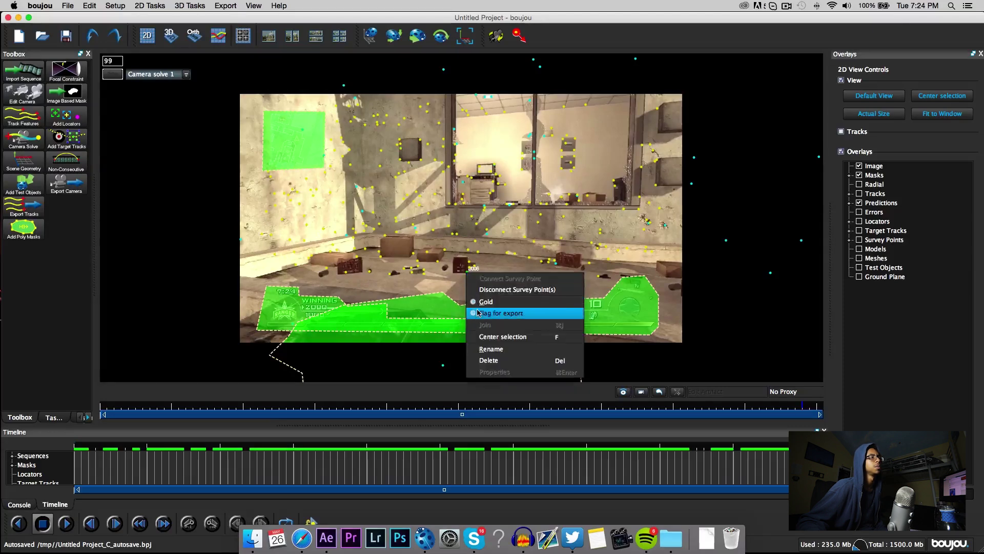
click(474, 310)
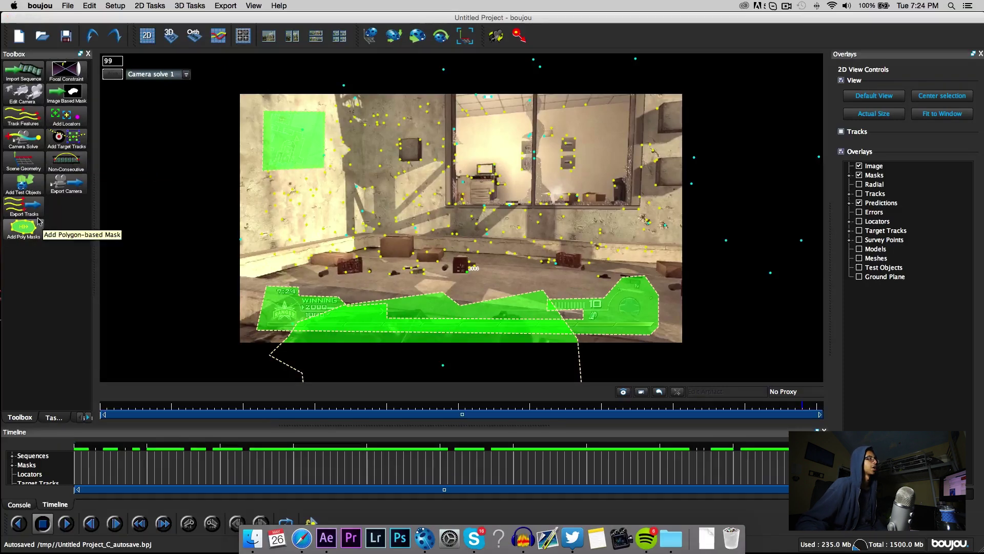
click(68, 183)
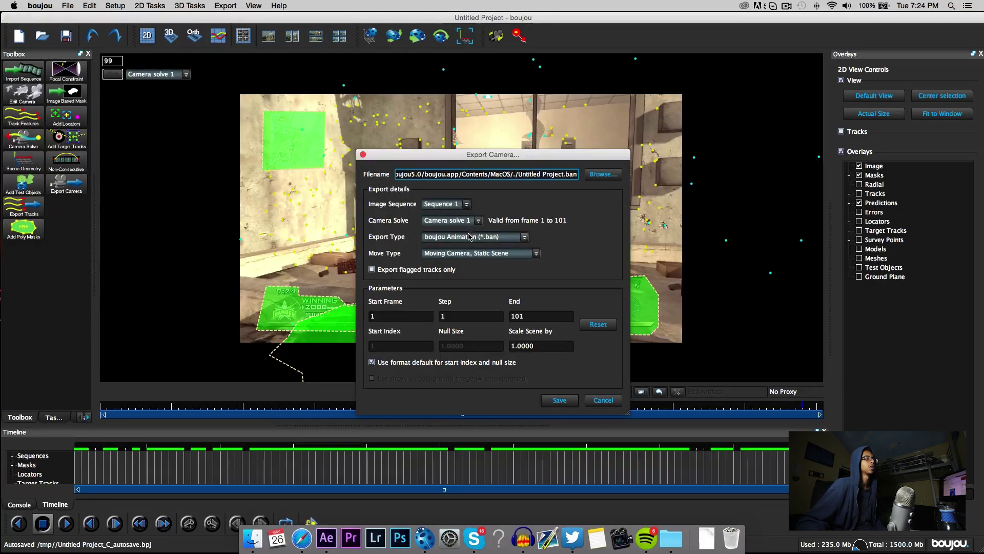
Step: Choose the After Effects (Maya) format, export flagged tracks only, and set scene scale to 1000
click(489, 237)
click(484, 263)
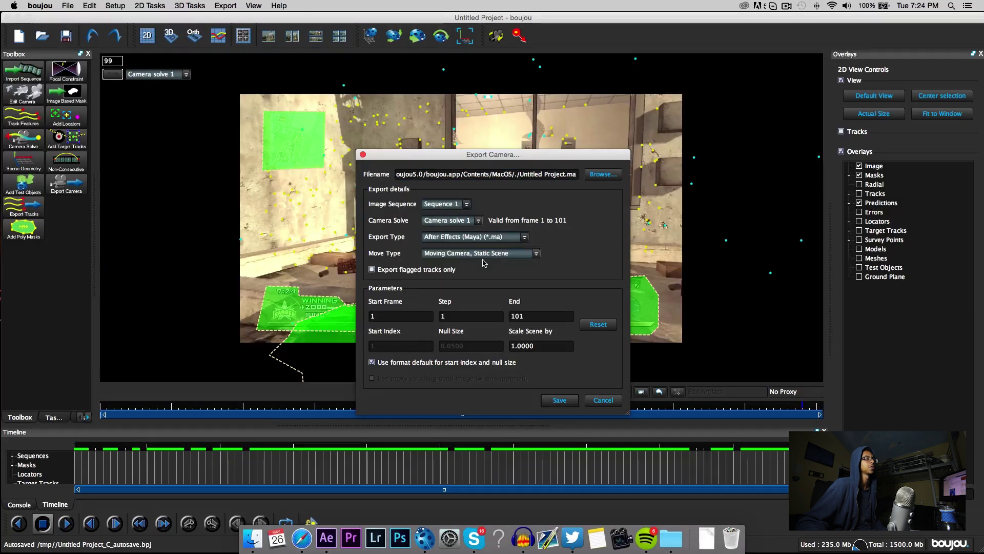
click(390, 271)
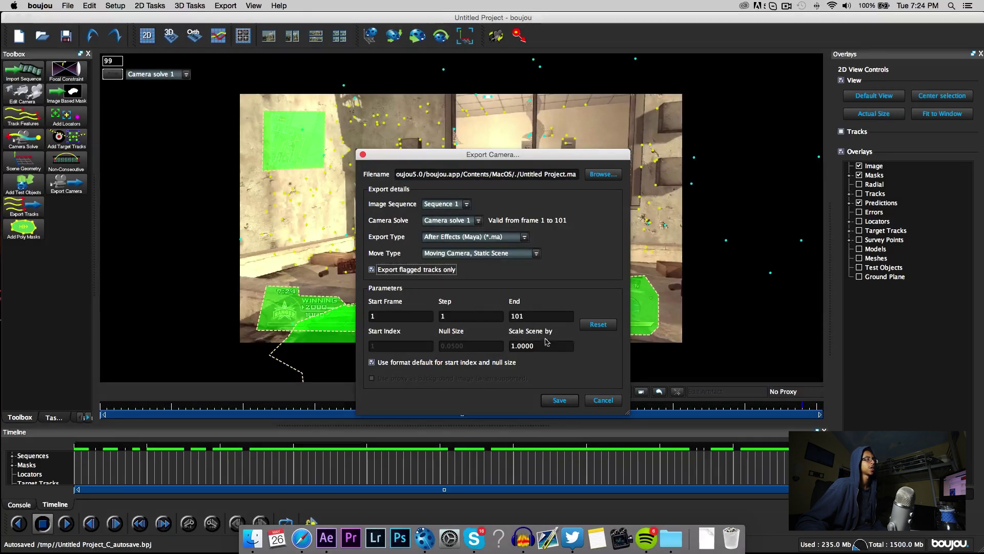
triple_click(558, 347)
text(1000)
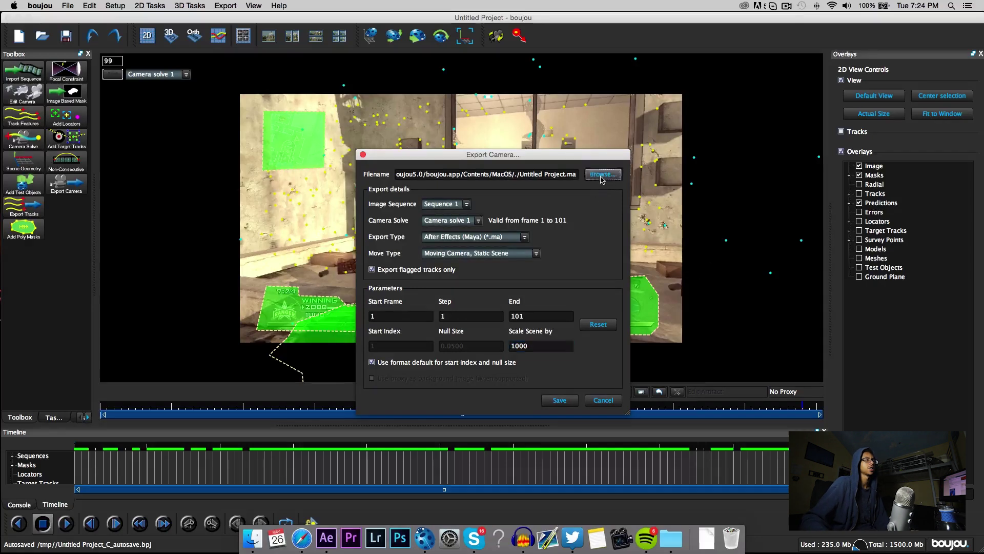
Step: Save the camera export as 'mw2 feed.ma' in Movies/clip
click(603, 174)
click(329, 219)
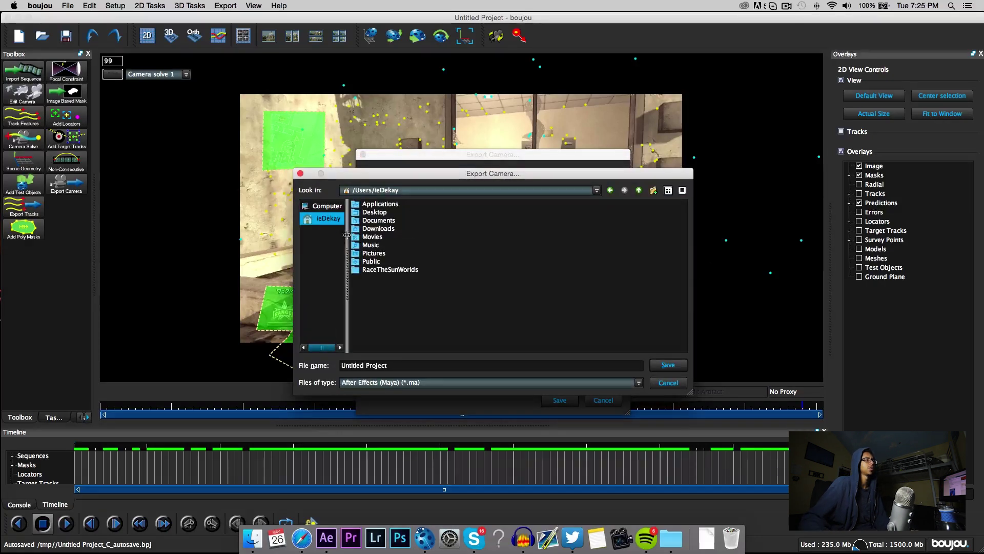
double_click(373, 238)
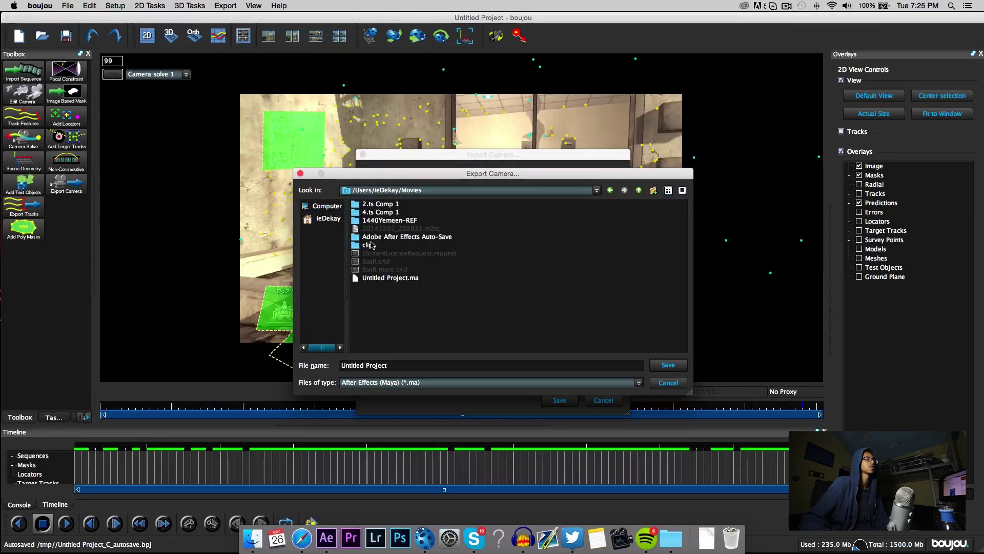
double_click(368, 245)
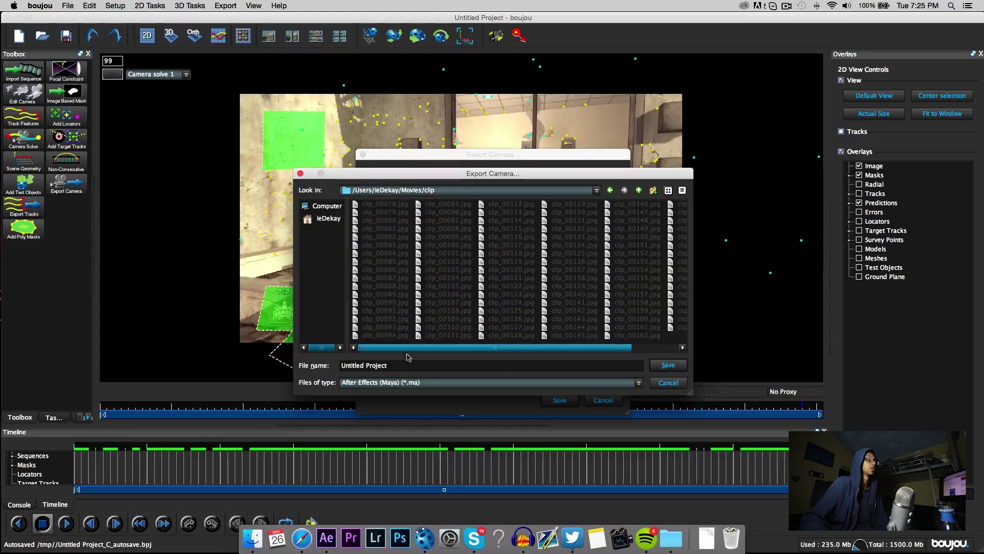
drag(396, 369, 208, 364)
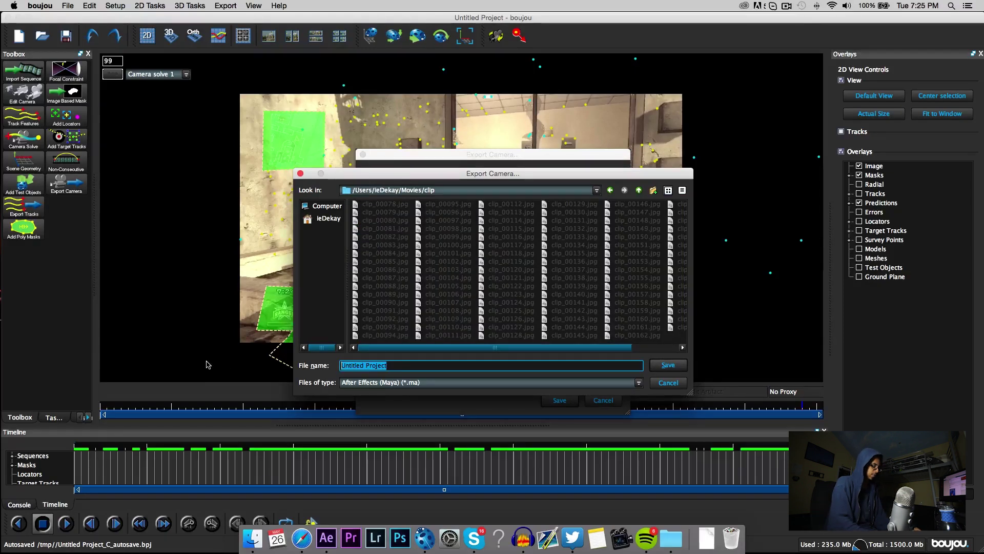
text(me)
key(BackSpace)
text(w2 fee)
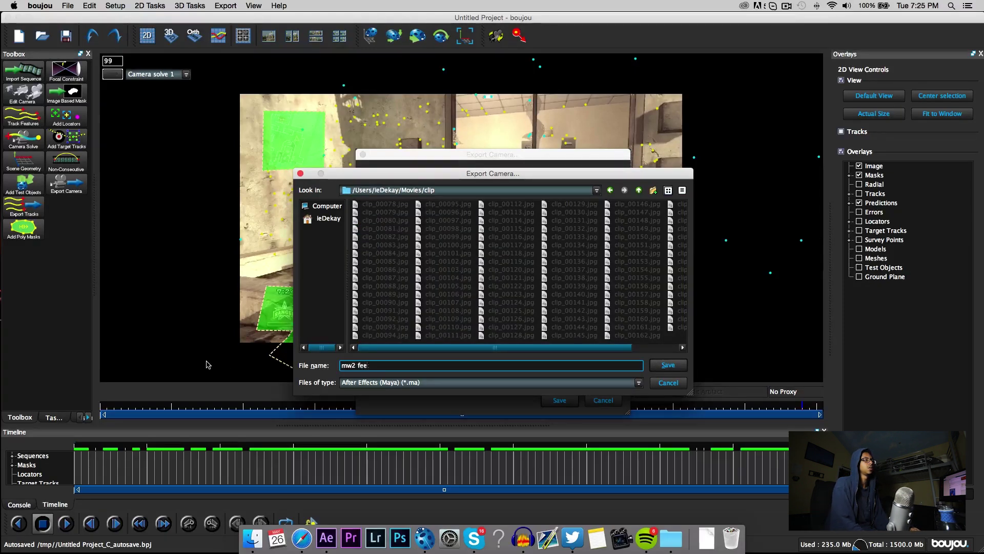
text(d)
key(Return)
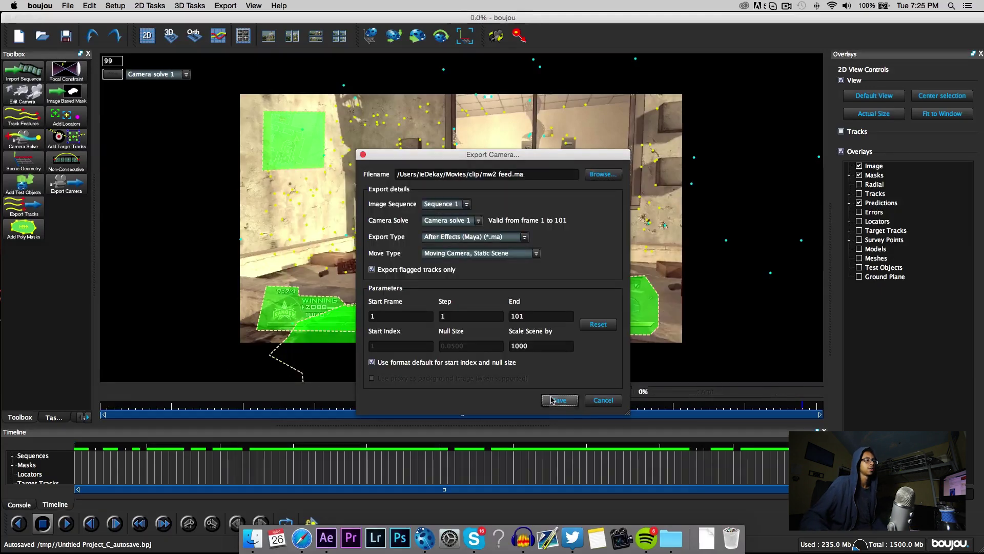
click(559, 400)
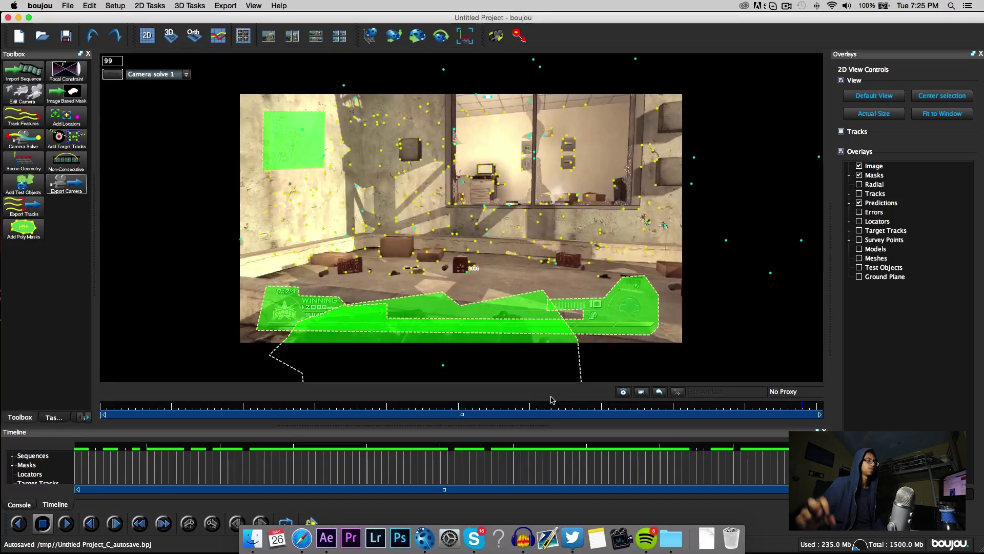
click(326, 537)
Step: Switch to the clip composition and browse in Finder to the Movies > clip folder
click(141, 367)
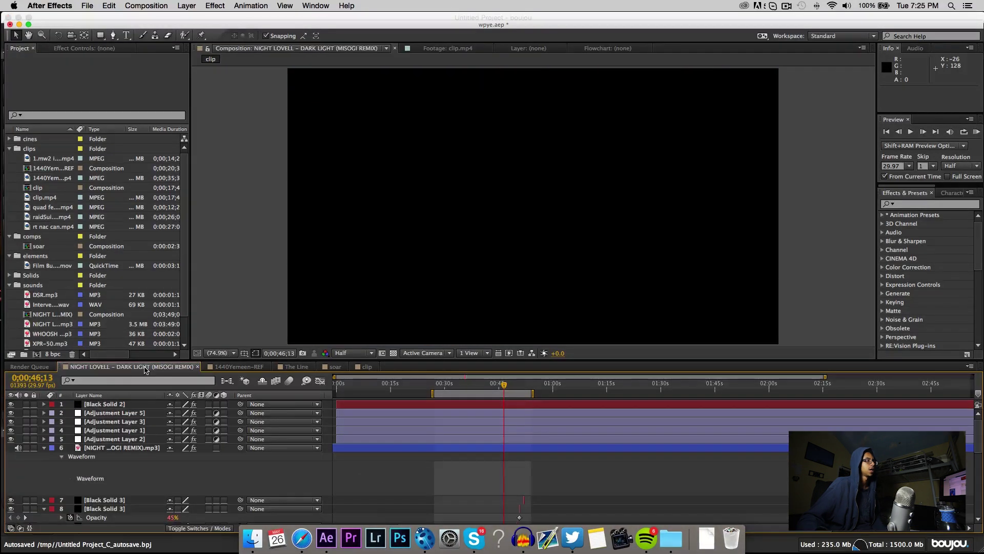
click(368, 367)
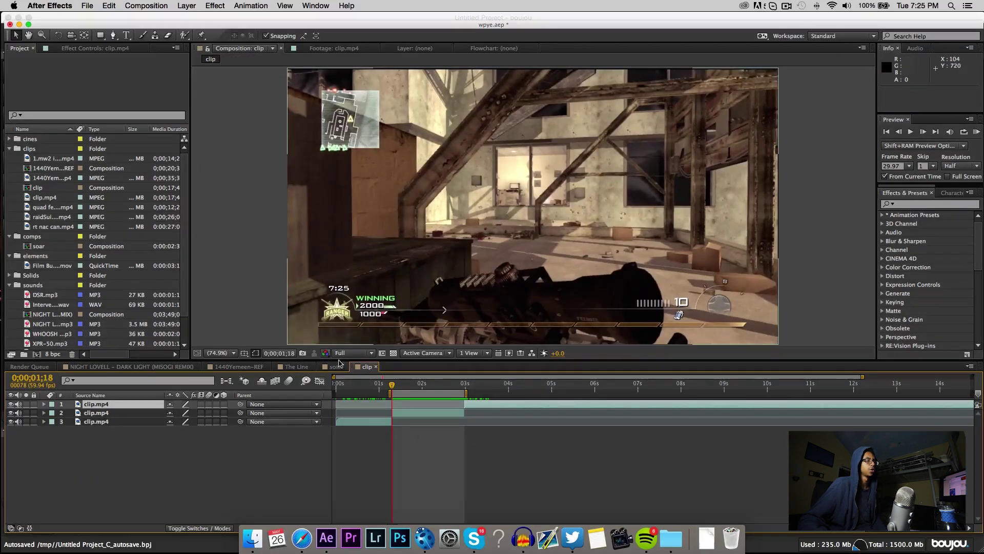
click(253, 533)
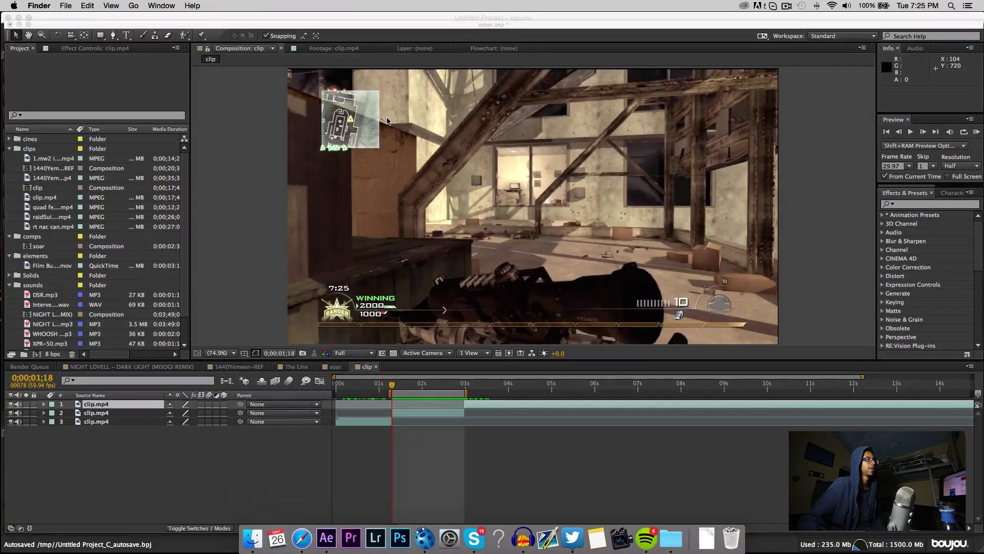
drag(135, 49, 227, 58)
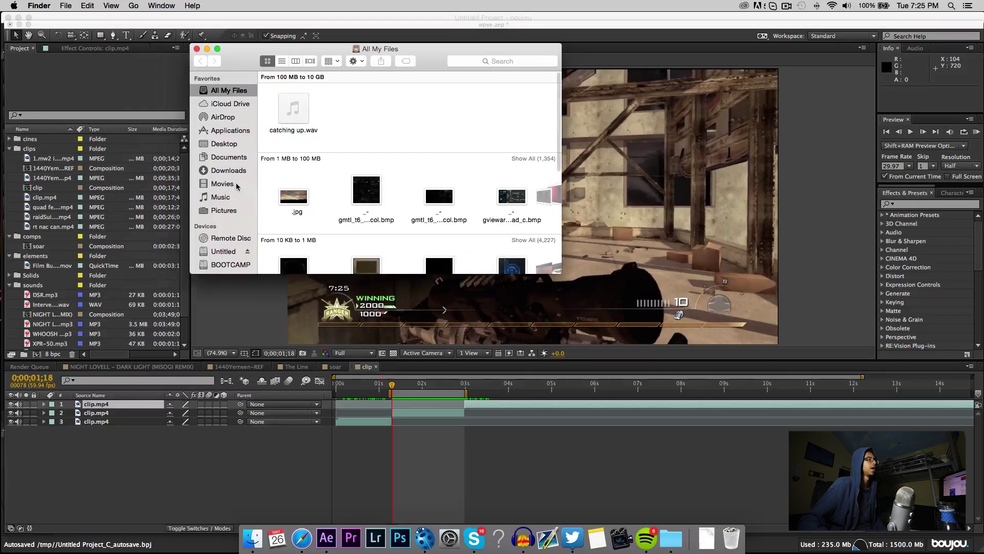
click(223, 183)
double_click(308, 88)
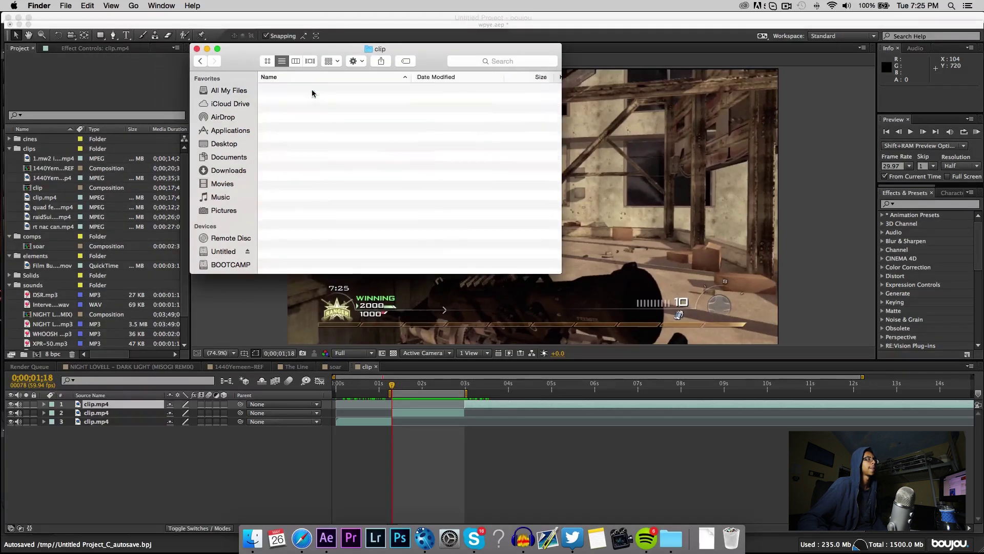
Step: Import the newest file, mw2 feed.ma, and add the mw2 feed comp as a layer in clip
click(474, 78)
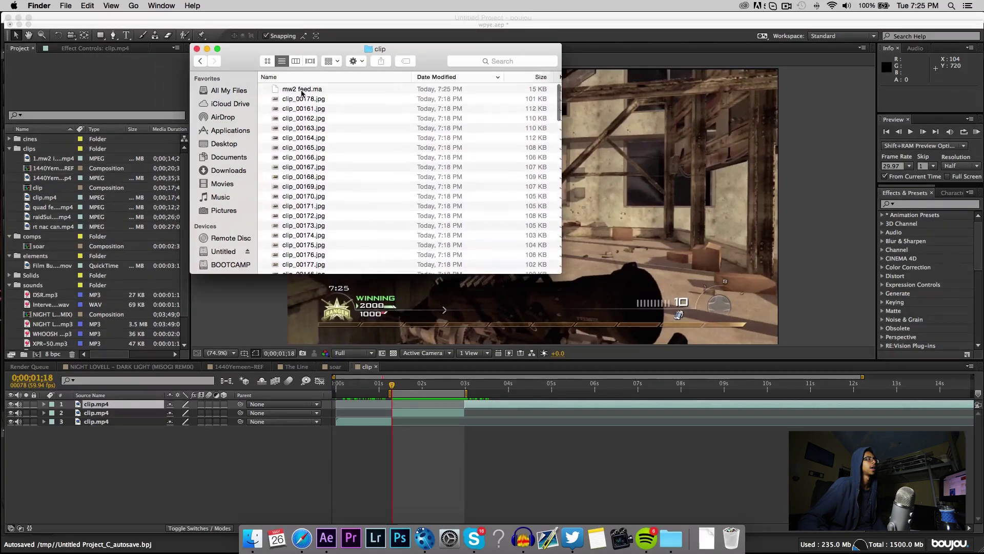
click(302, 90)
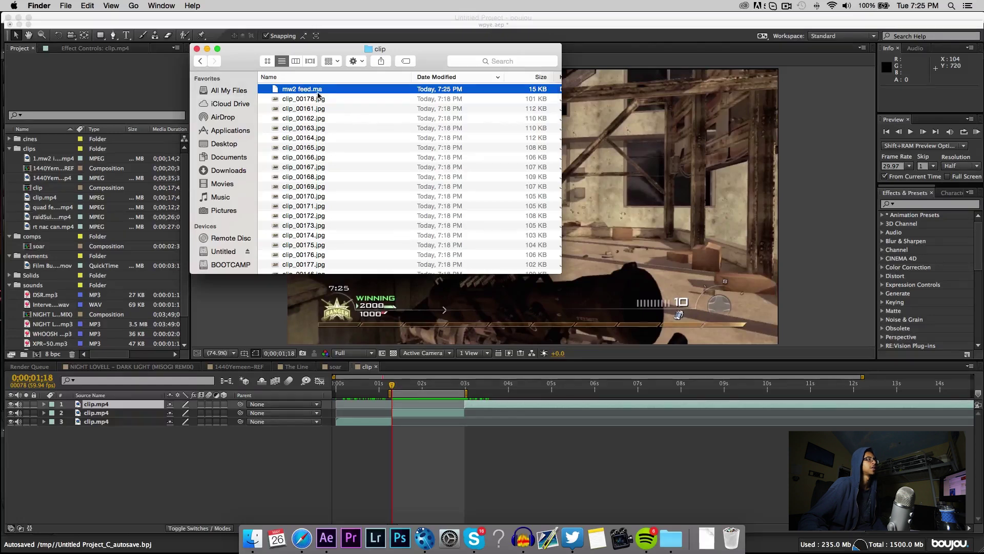
drag(310, 92, 60, 241)
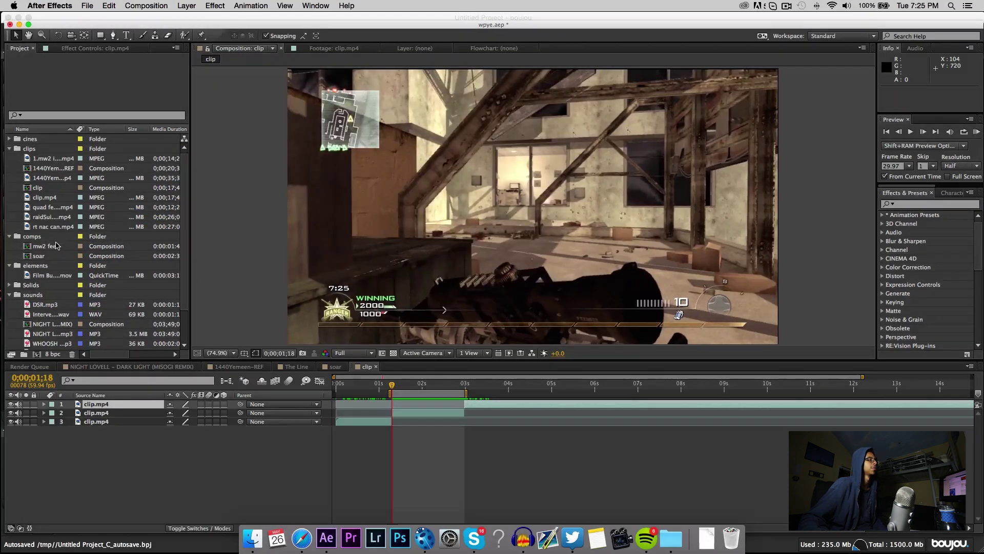
click(48, 247)
drag(48, 247, 394, 411)
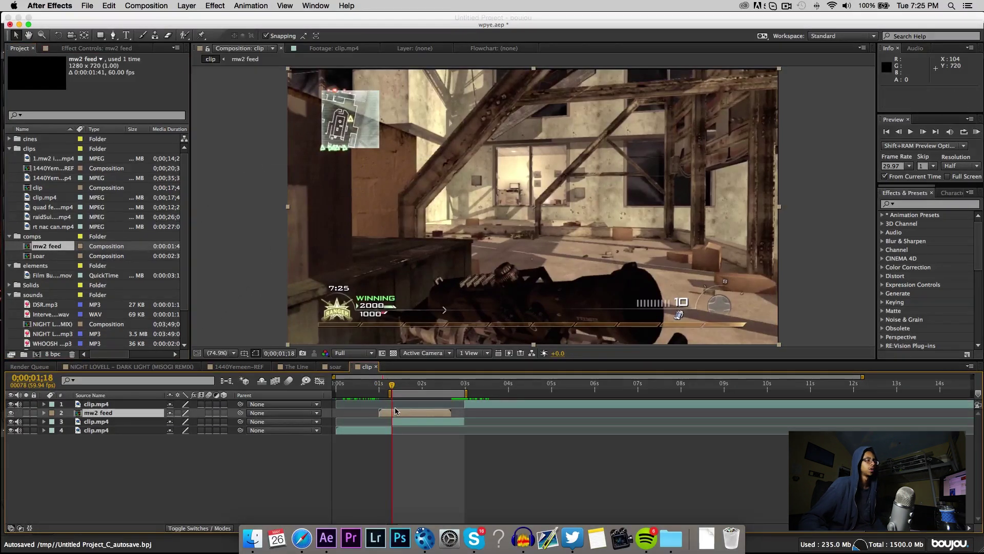
Step: Start the mw2 feed layer at the current frame, 0;00;01;18, in the clip timeline
key(equal)
key(equal)
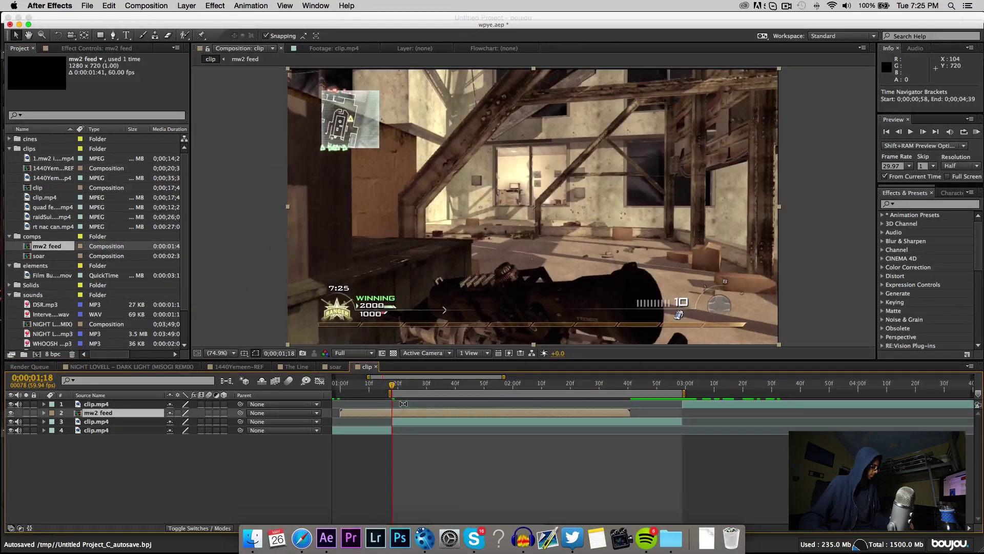
scroll(572, 427, left, 5)
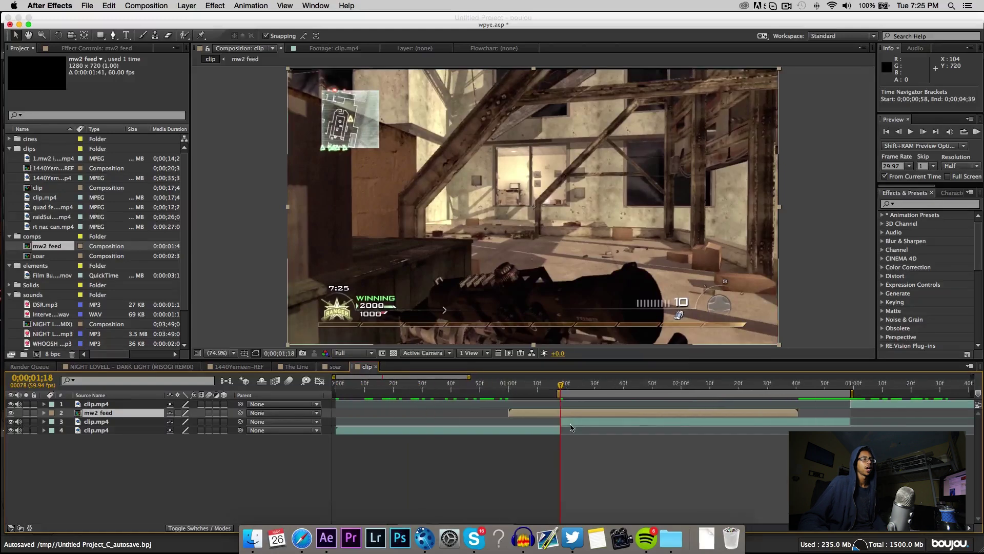
scroll(596, 424, right, 4)
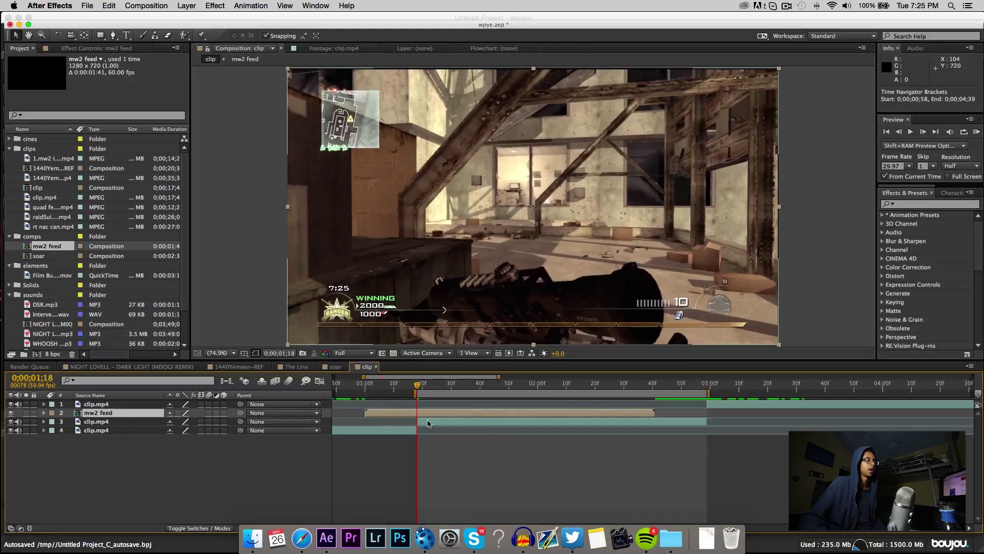
key(bracketleft)
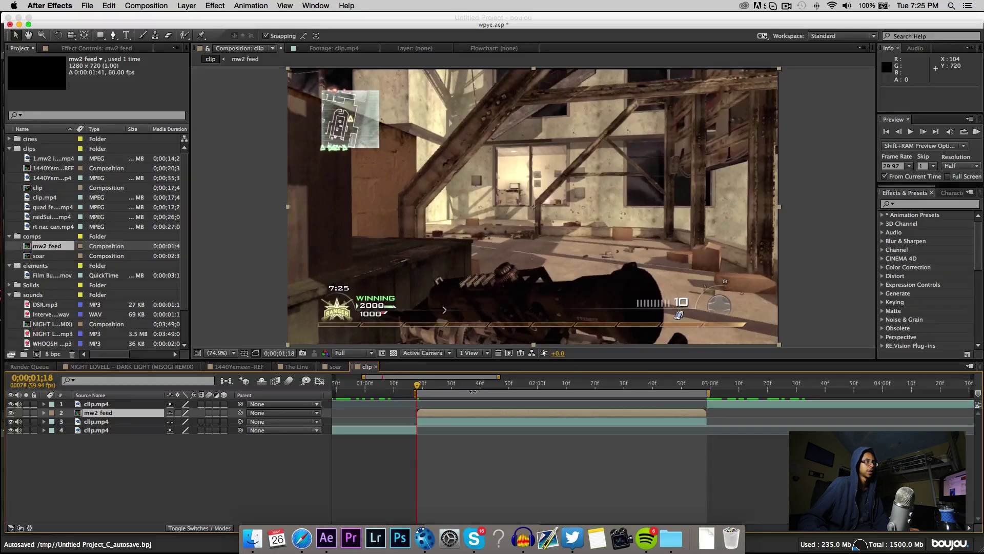
Step: Copy the third clip.mp4 layer and open the mw2 feed composition
click(528, 426)
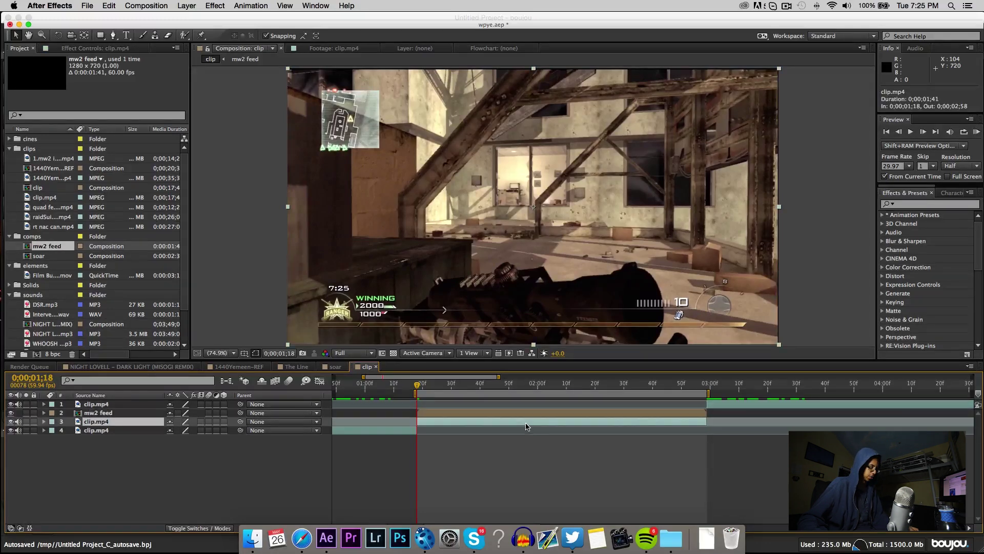
key(super+c)
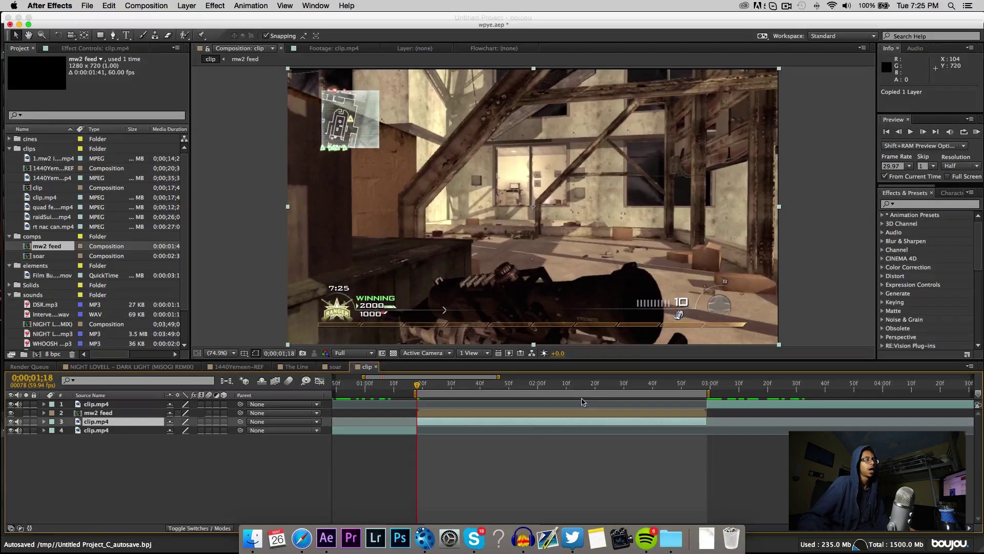
double_click(569, 413)
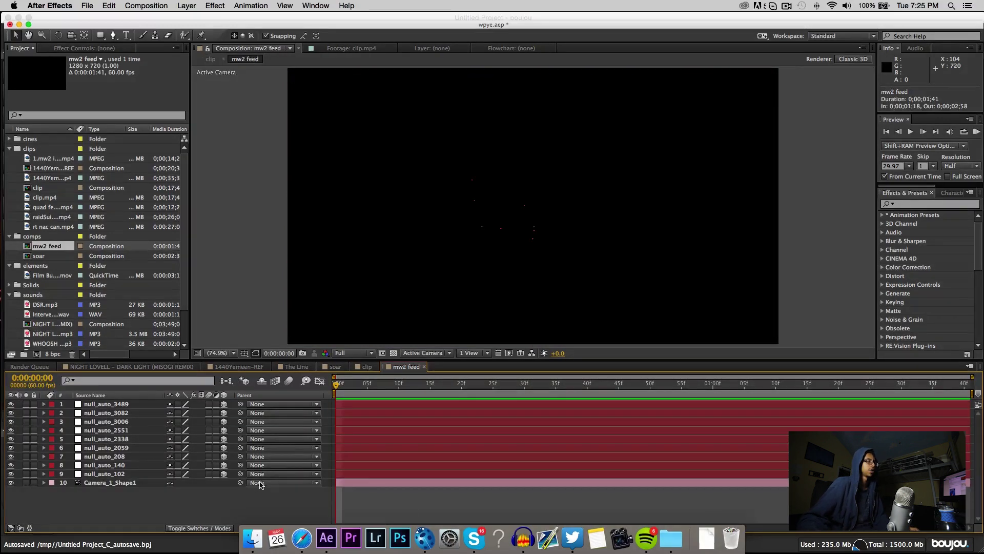
Step: Paste clip.mp4 into mw2 feed and move null_auto_3489 to the bottom of the stack
key(super+v)
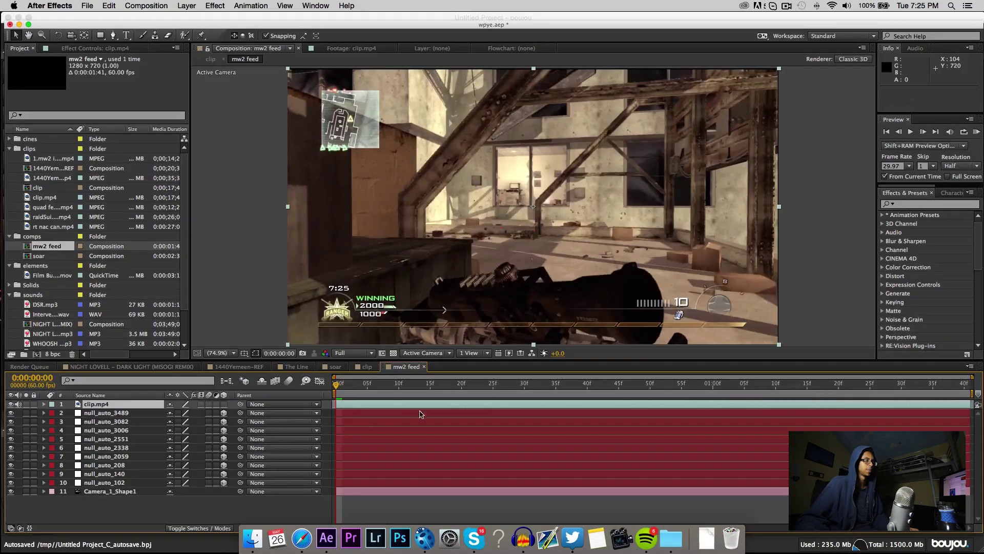
drag(131, 413, 132, 515)
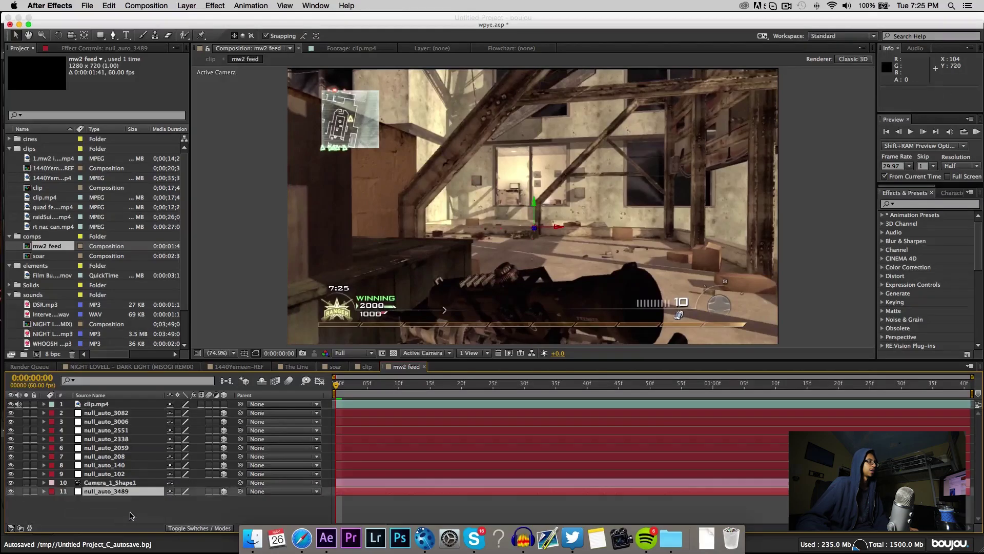
right_click(183, 517)
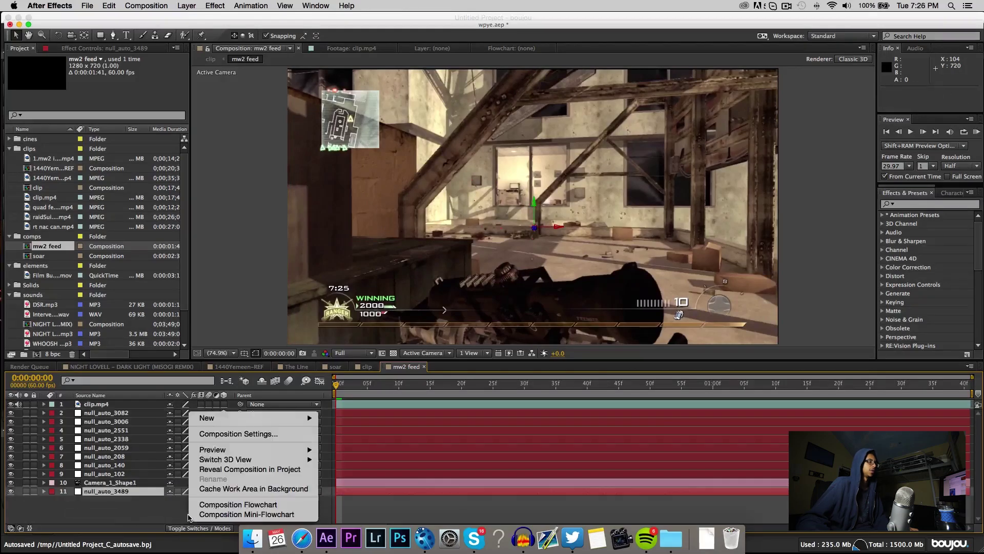
click(229, 436)
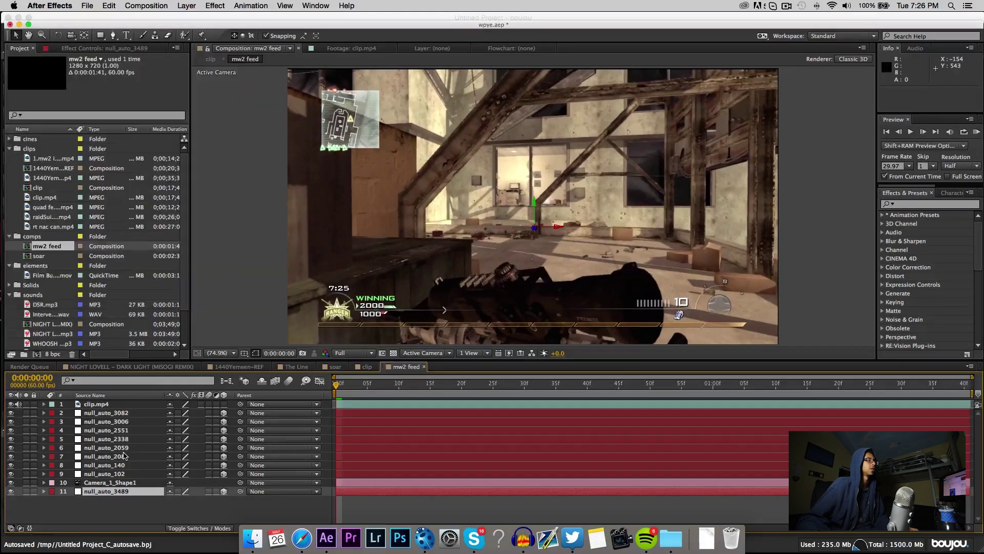
Step: Check that the tracked nulls follow the footage by scrubbing and playback, then save the project
click(119, 473)
shift+click(118, 412)
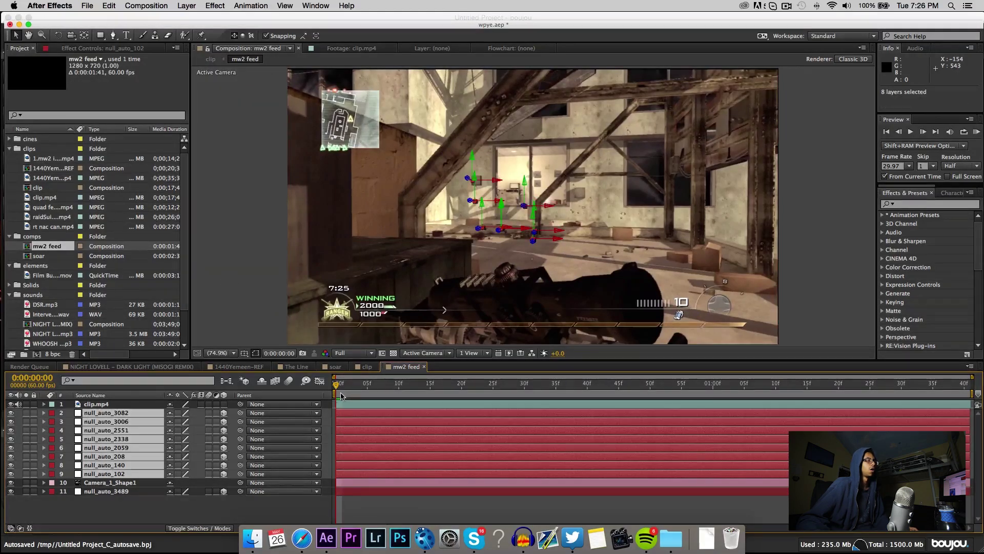
drag(339, 386, 439, 416)
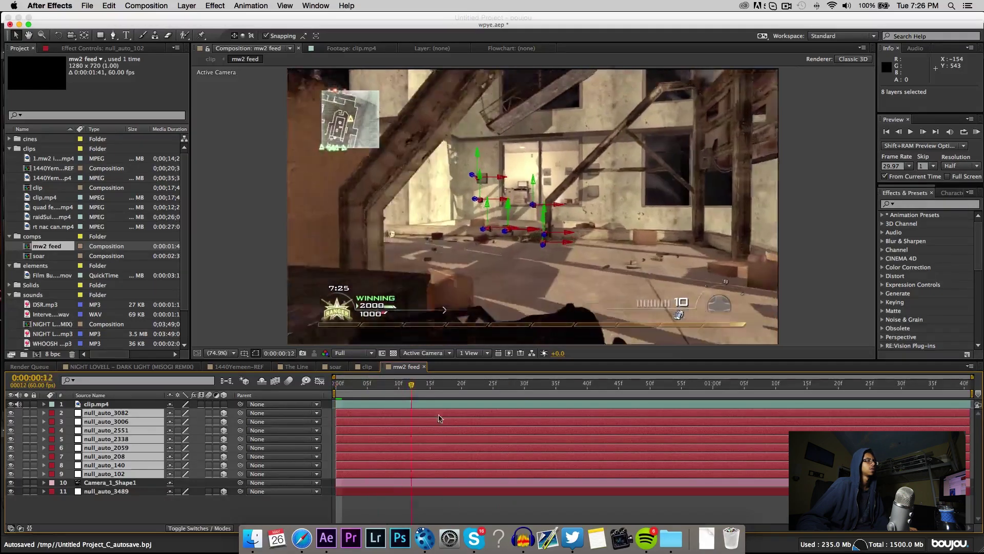
key(space)
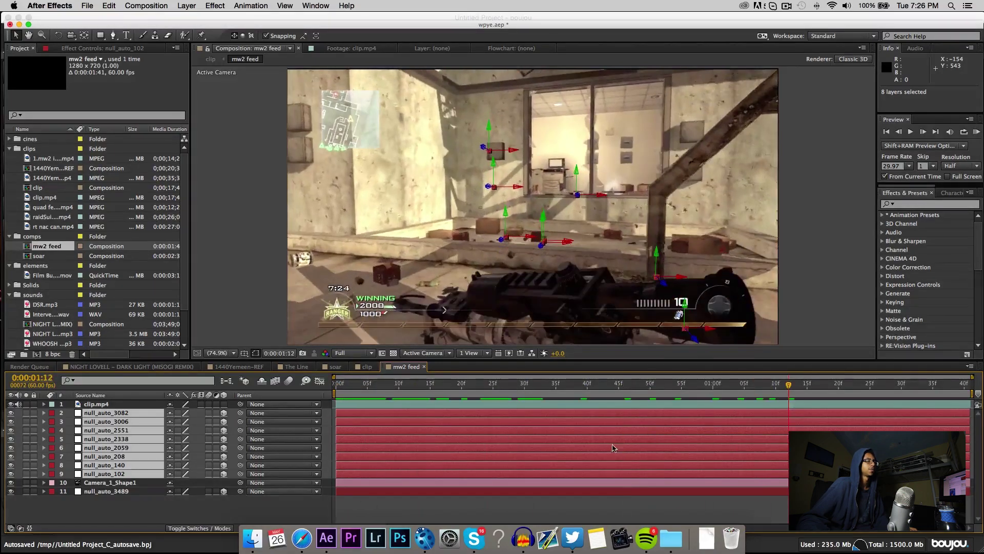
click(189, 515)
drag(430, 388, 462, 404)
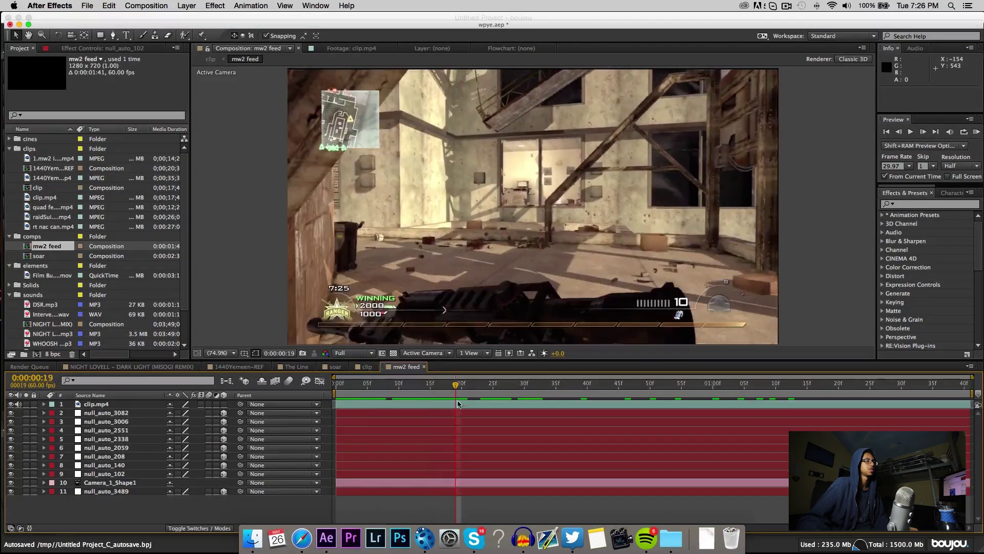
key(super+s)
key(super+a)
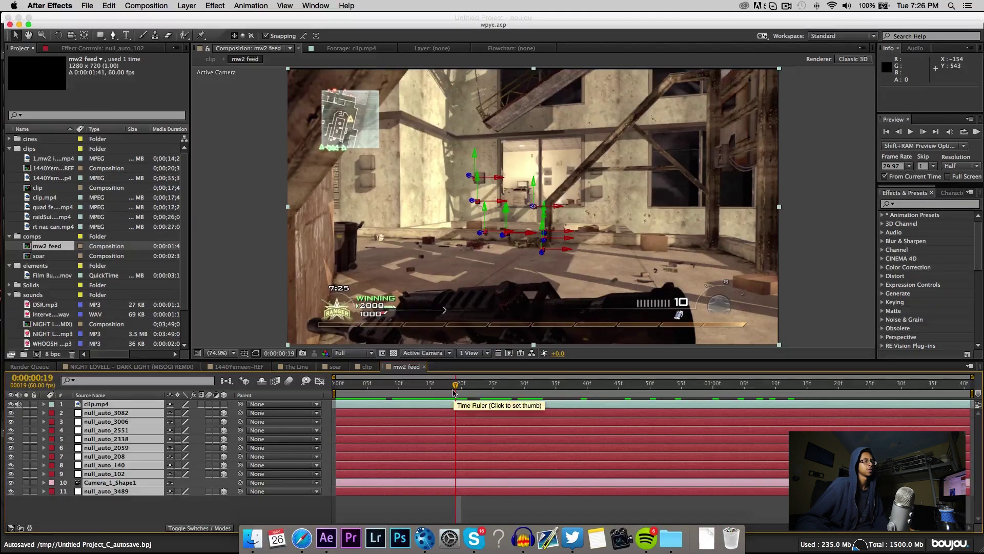
click(413, 390)
drag(414, 390, 581, 390)
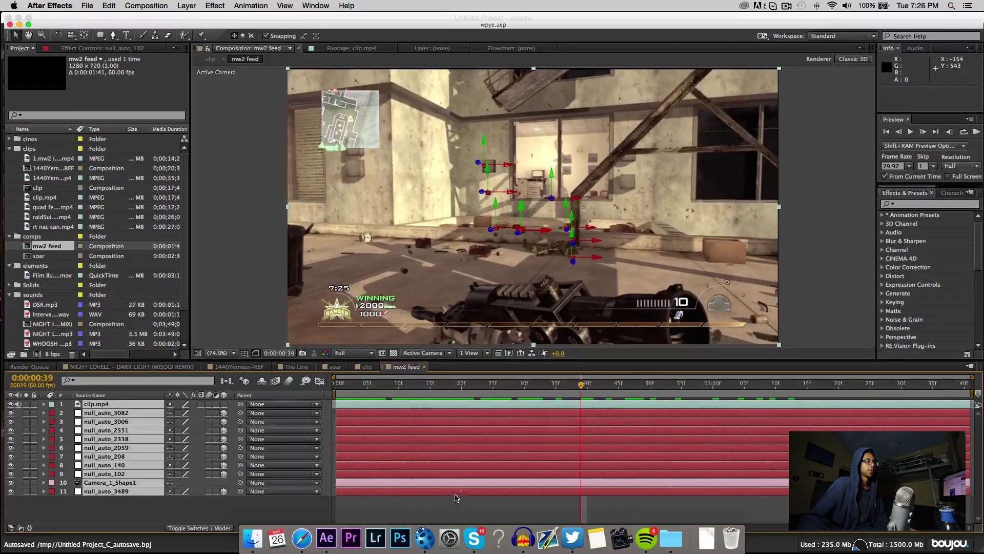
Step: Change the mw2 feed composition frame rate from 60 to 59.94 fps
right_click(450, 412)
click(497, 433)
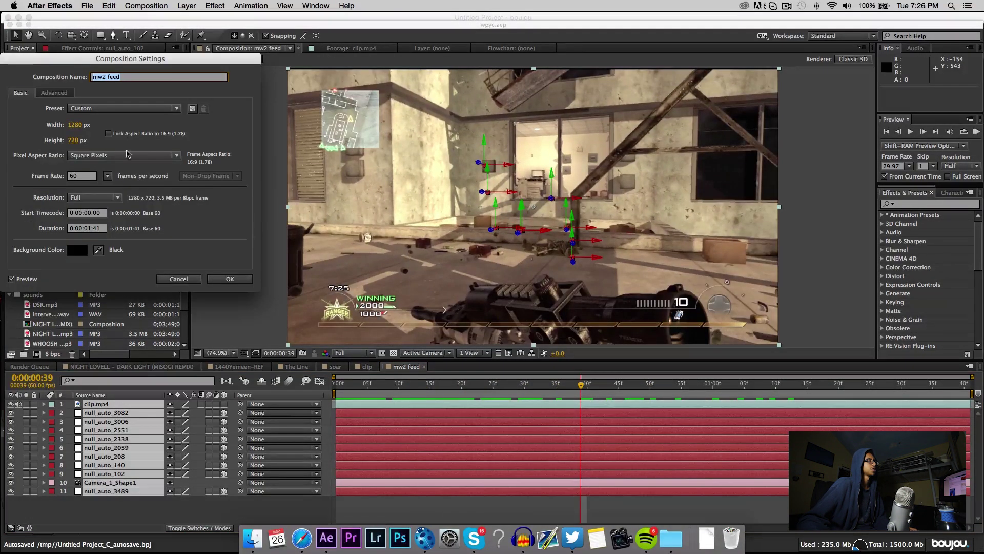
click(108, 177)
click(123, 270)
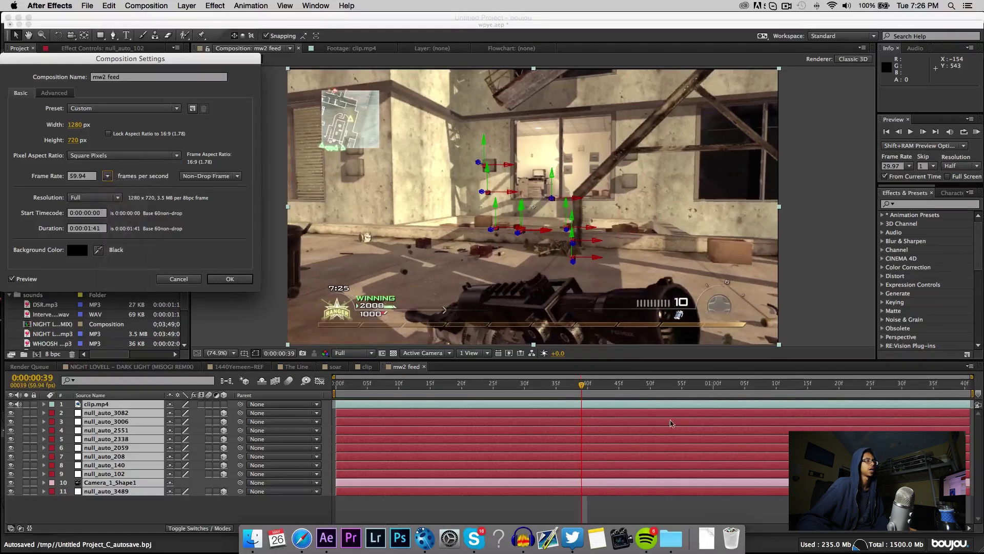
key(Return)
drag(557, 391, 701, 395)
click(131, 503)
Step: Put clip.mp4 at the bottom of the stack and null_auto_3489 at the top
mouse_move(103, 404)
mouse_down()
mouse_move(116, 495)
mouse_move(119, 402)
mouse_up()
click(122, 447)
click(122, 491)
click(124, 466)
Step: Inspect the track nulls and show null_auto_2551's position: 11.1, 475.3, -514.5
click(124, 441)
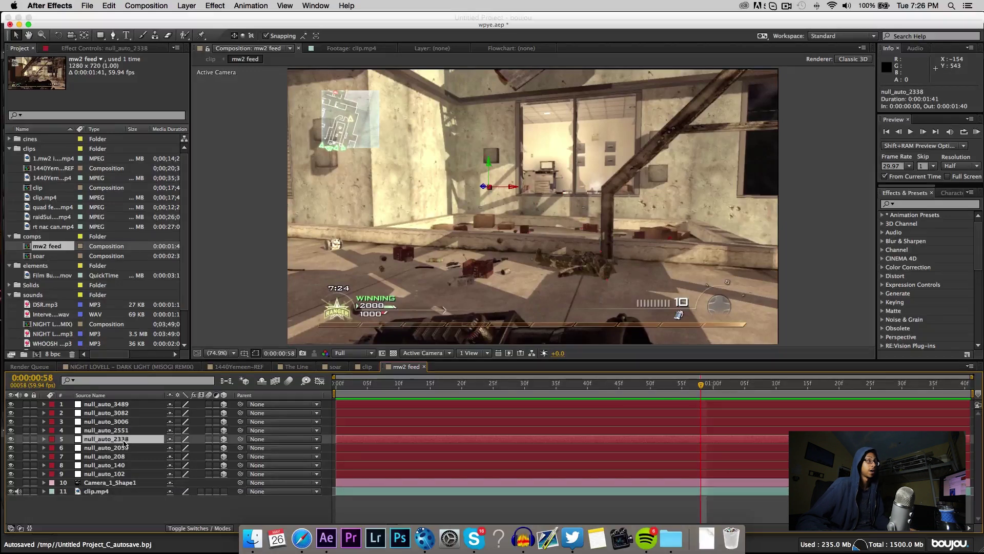
click(128, 474)
click(129, 447)
click(127, 431)
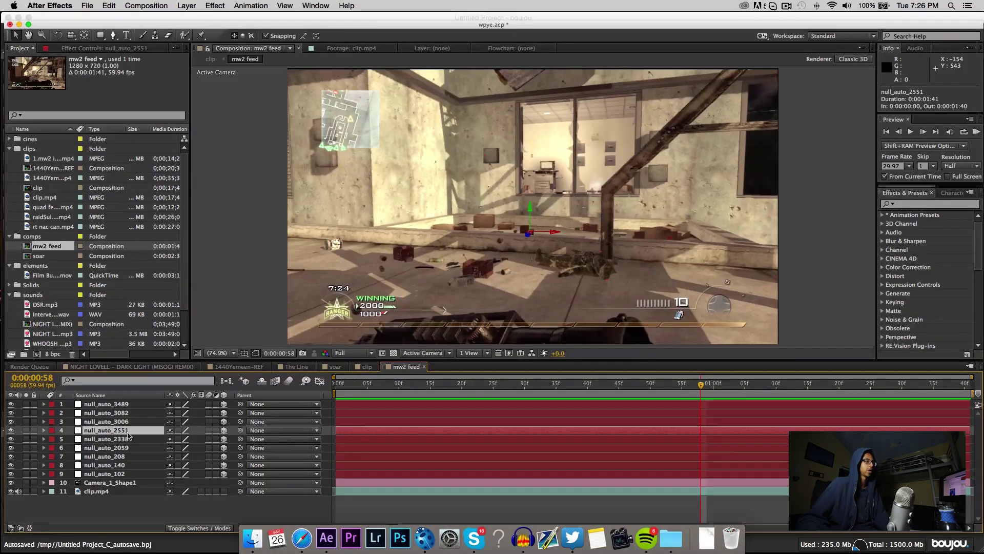
key(p)
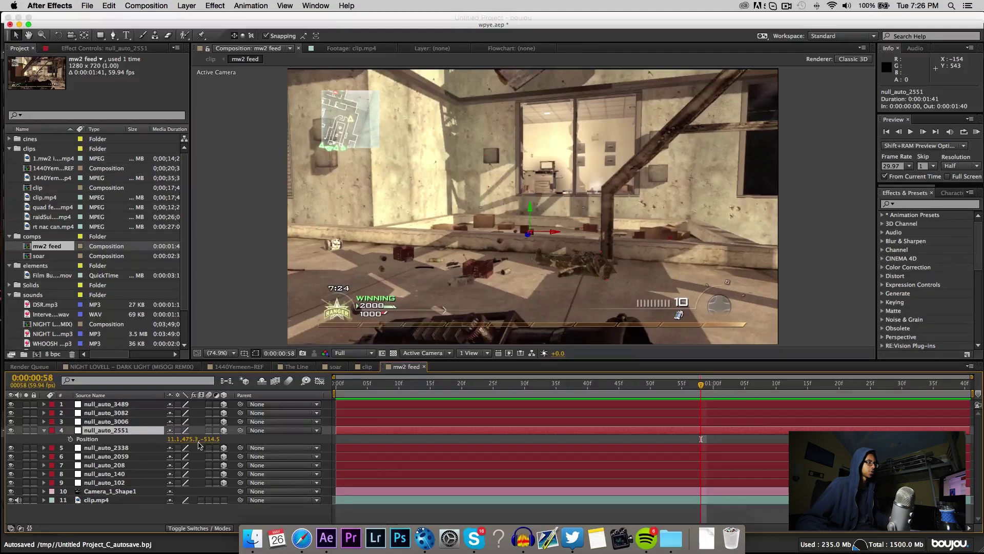
right_click(243, 438)
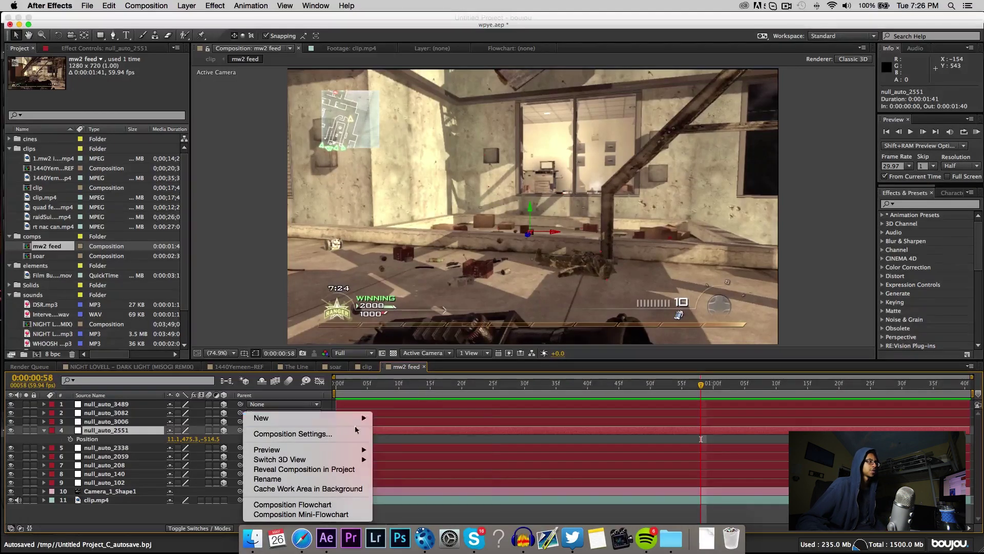
Step: Add a comp-sized black solid, Black Solid 5, and apply Video Copilot's Element effect
mouse_move(374, 419)
click(395, 443)
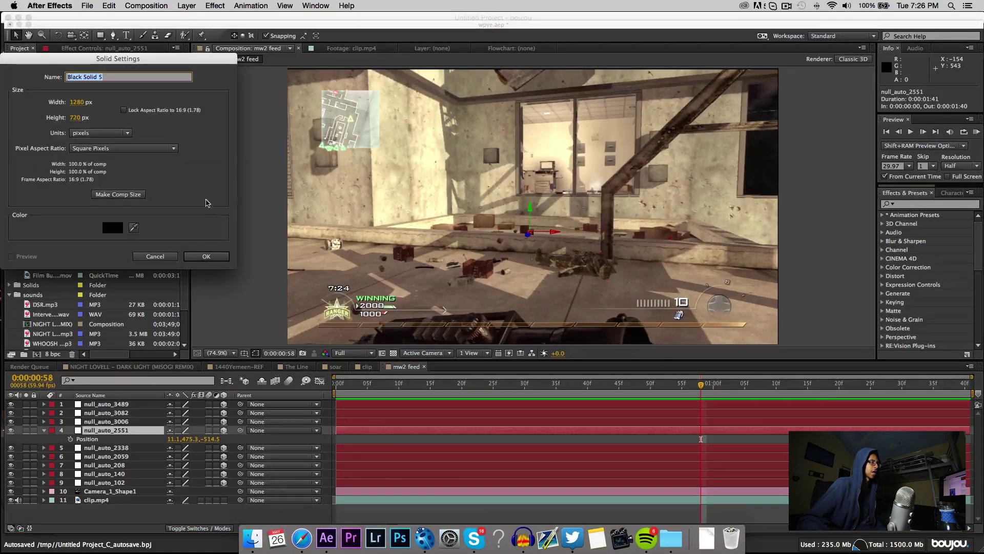
click(206, 257)
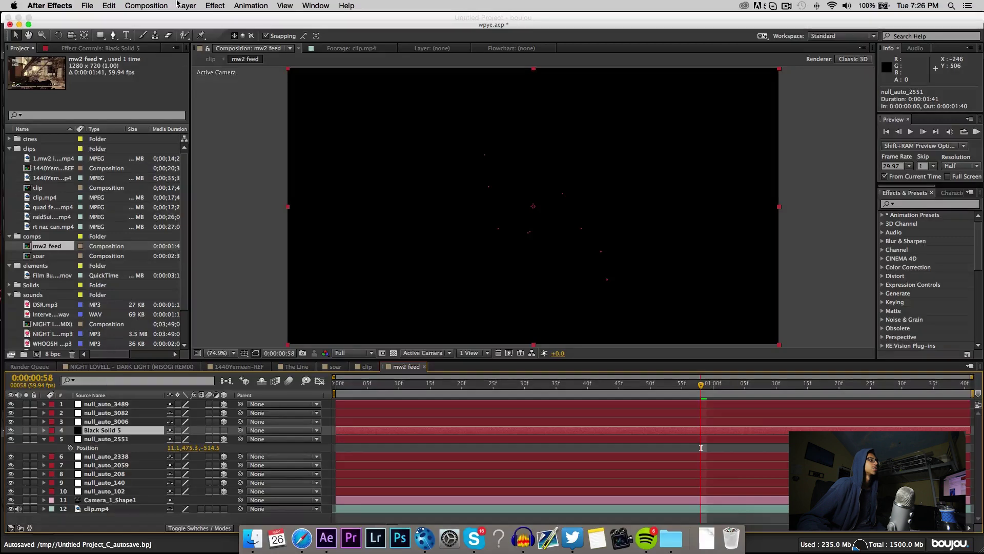
click(216, 5)
mouse_move(308, 404)
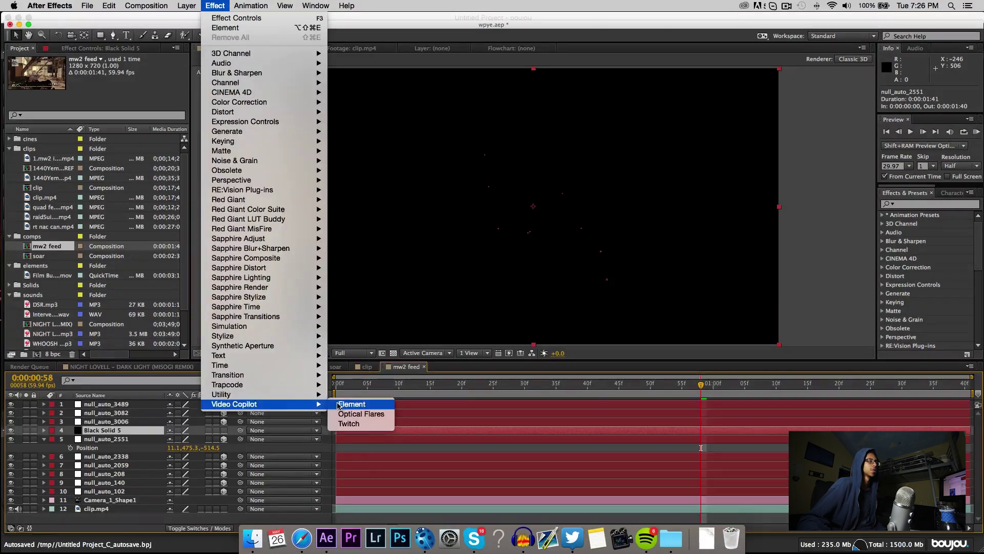
click(339, 404)
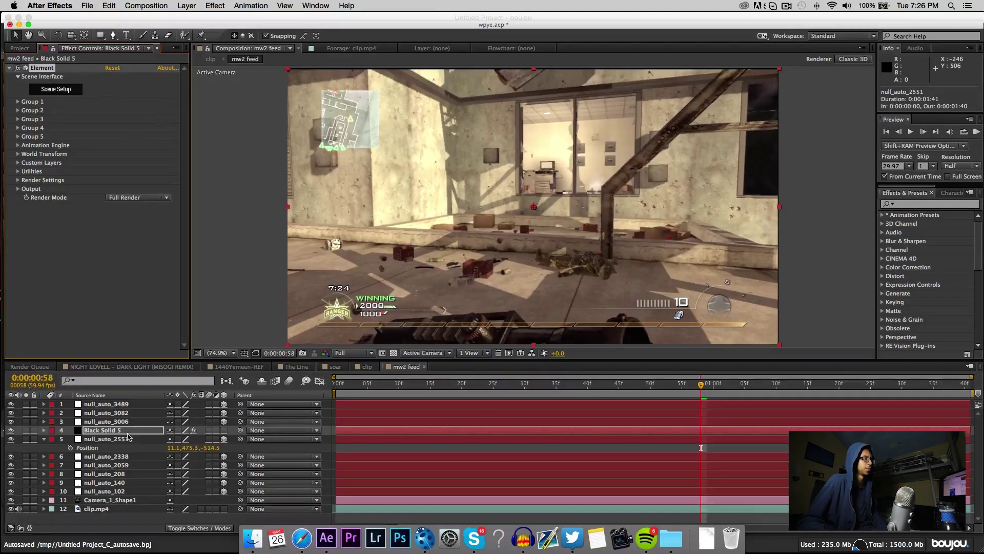
Step: Review the camera track in boujou, then reselect Black Solid 5 to show its Element settings
click(106, 439)
click(125, 405)
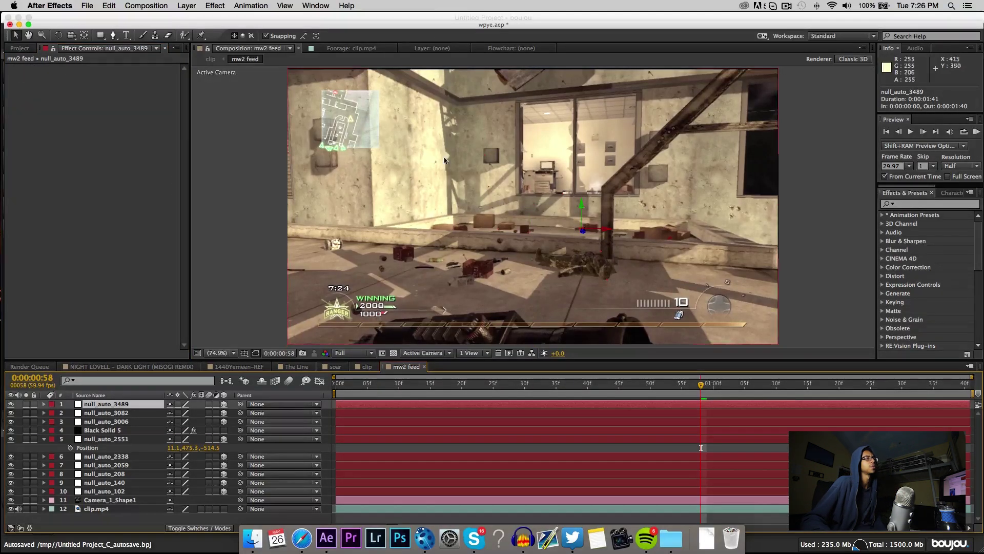
click(432, 536)
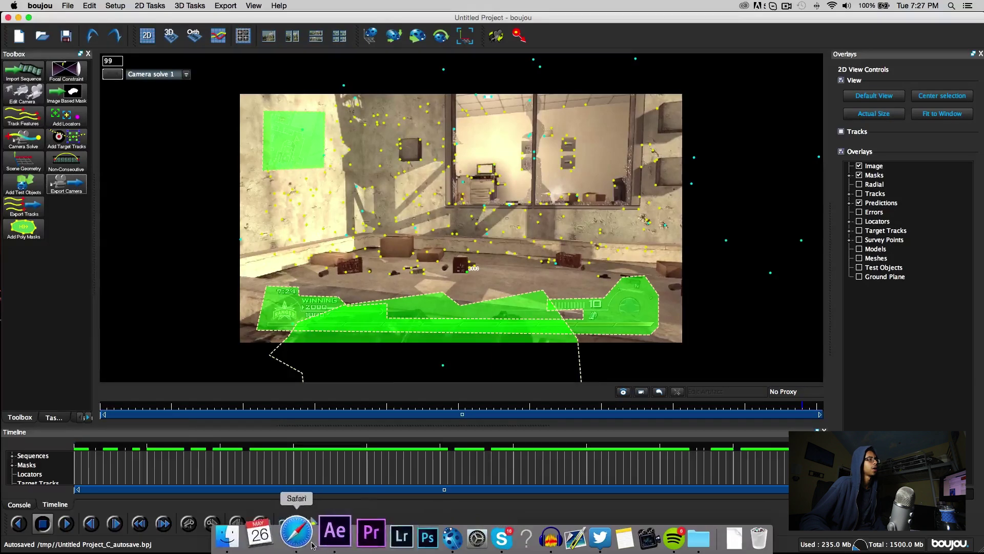
click(324, 537)
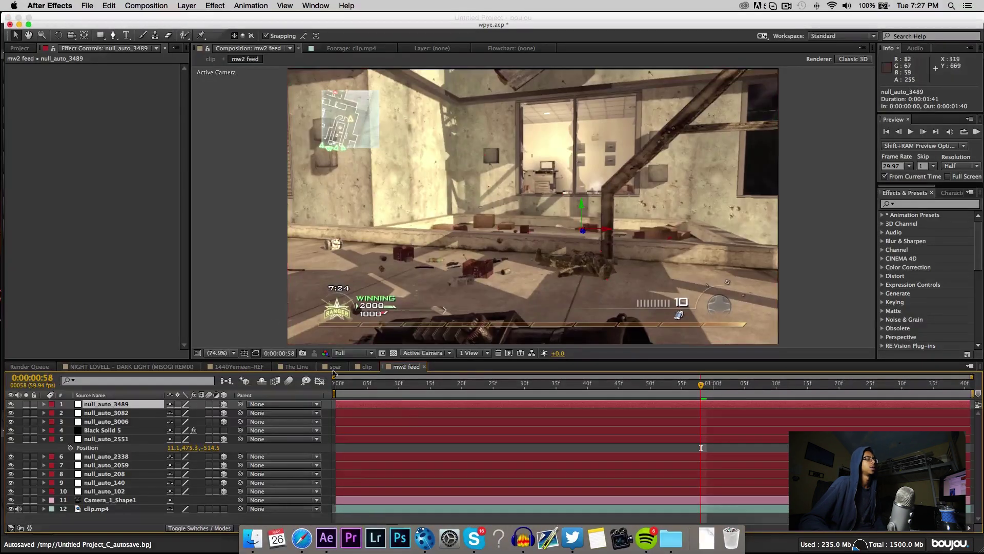
click(134, 430)
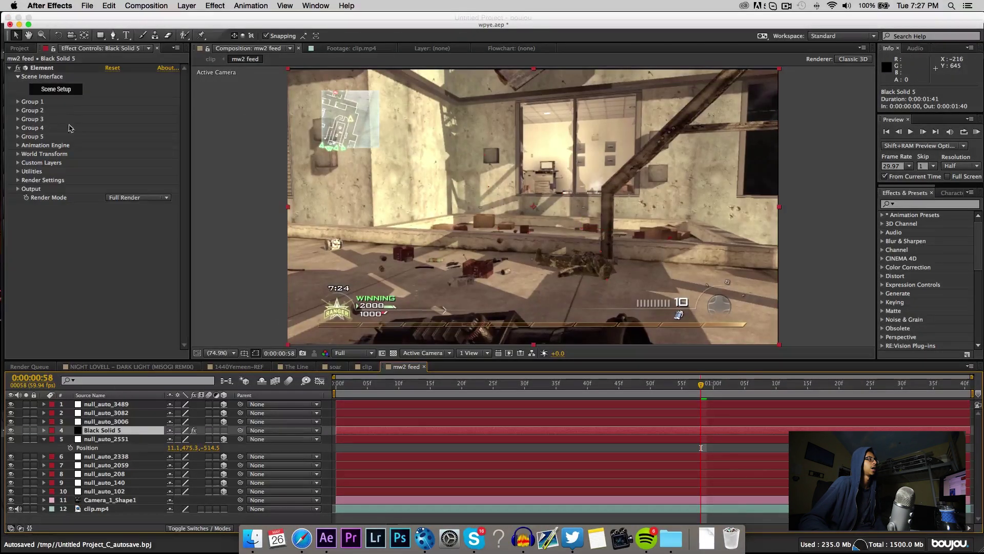
Step: Import the SoaR.c4d model into Element 3D's Scene Setup
click(70, 93)
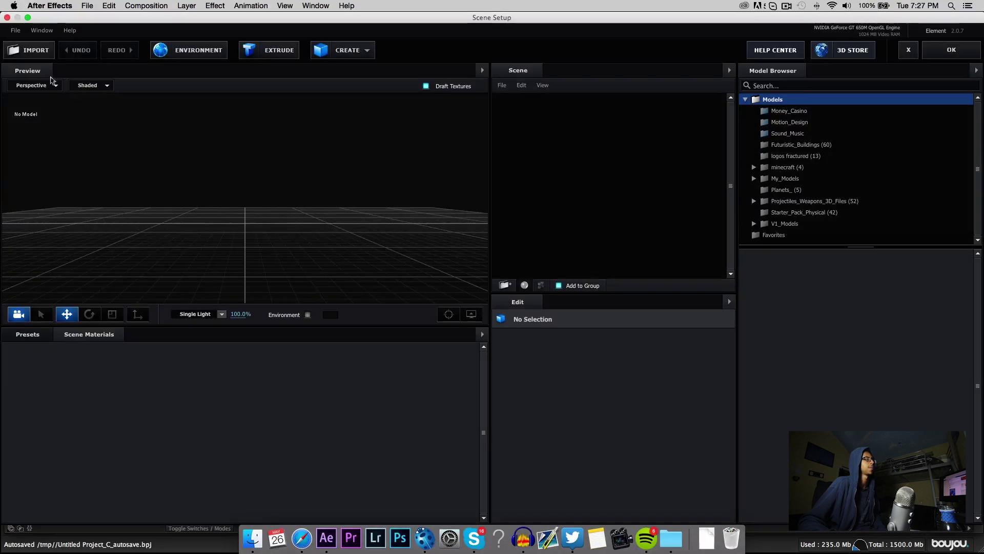
click(31, 52)
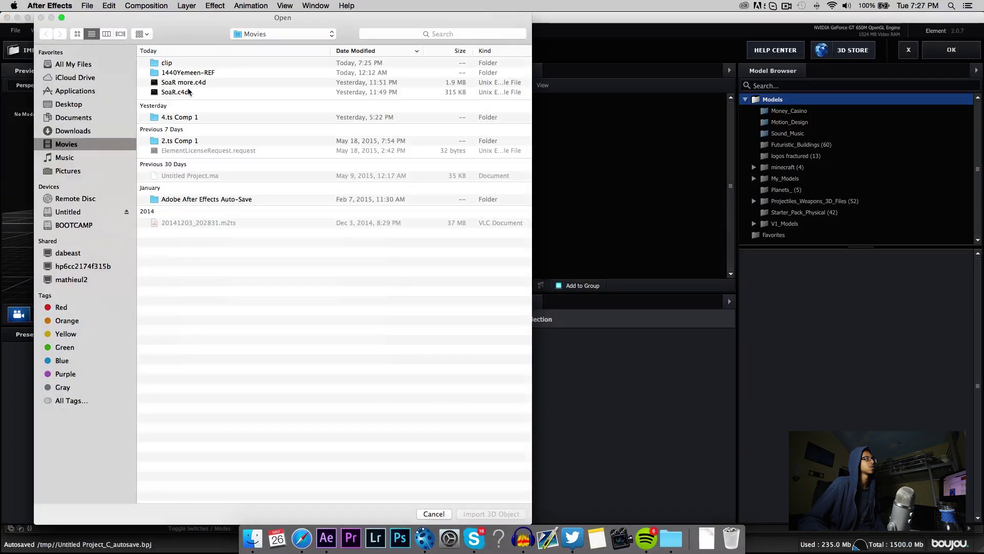
click(189, 91)
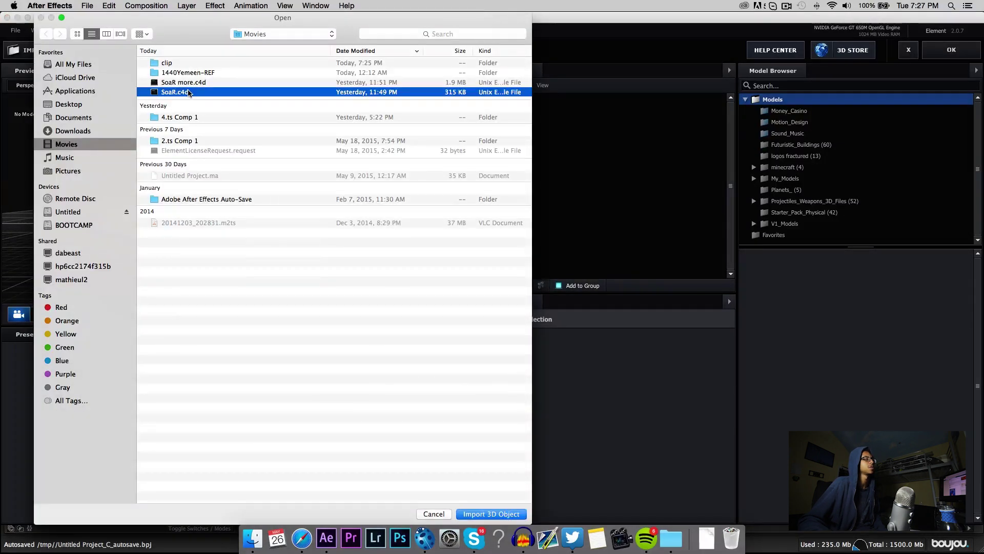
double_click(188, 92)
click(558, 288)
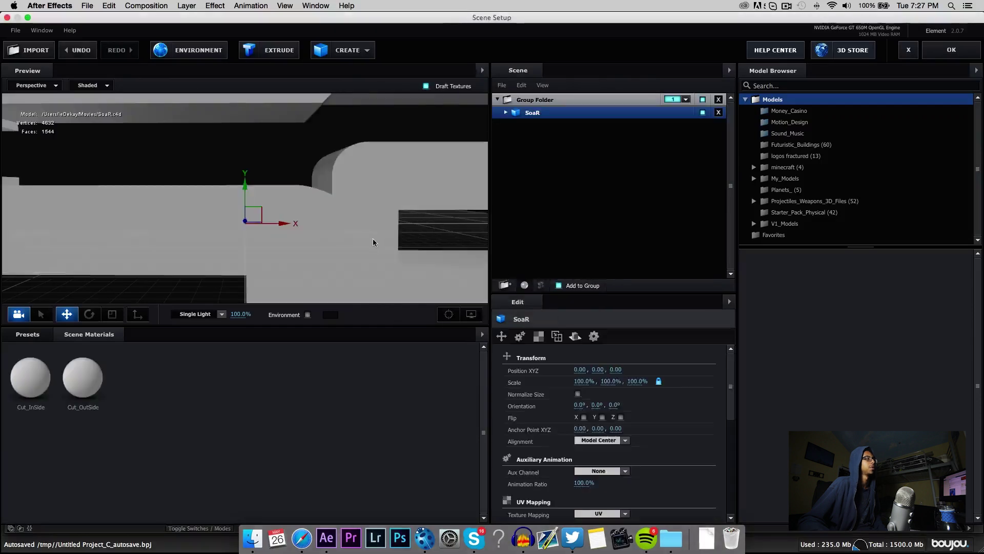
Step: Scale the SoaR model to 30% on all axes
drag(373, 242, 430, 248)
click(610, 381)
text(30)
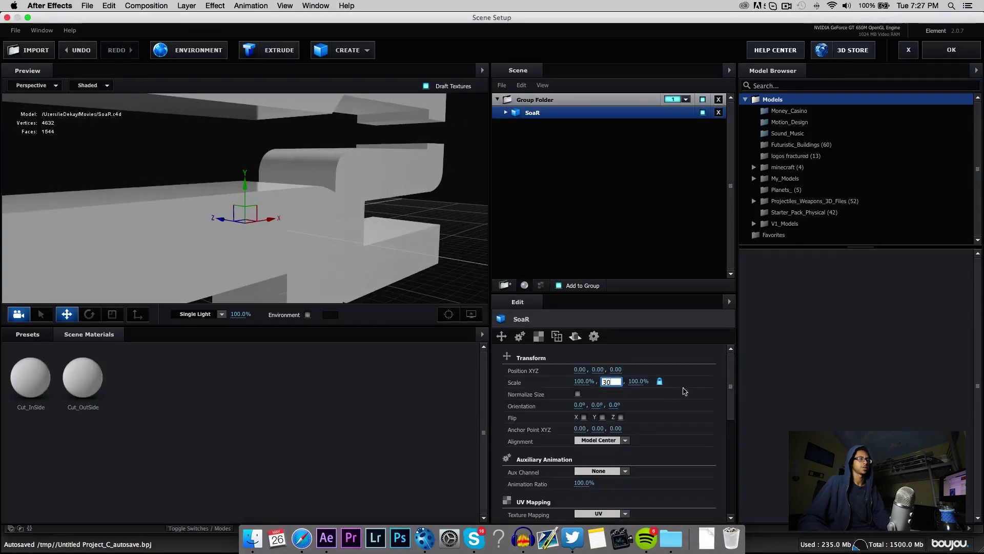
key(Return)
drag(281, 188, 330, 200)
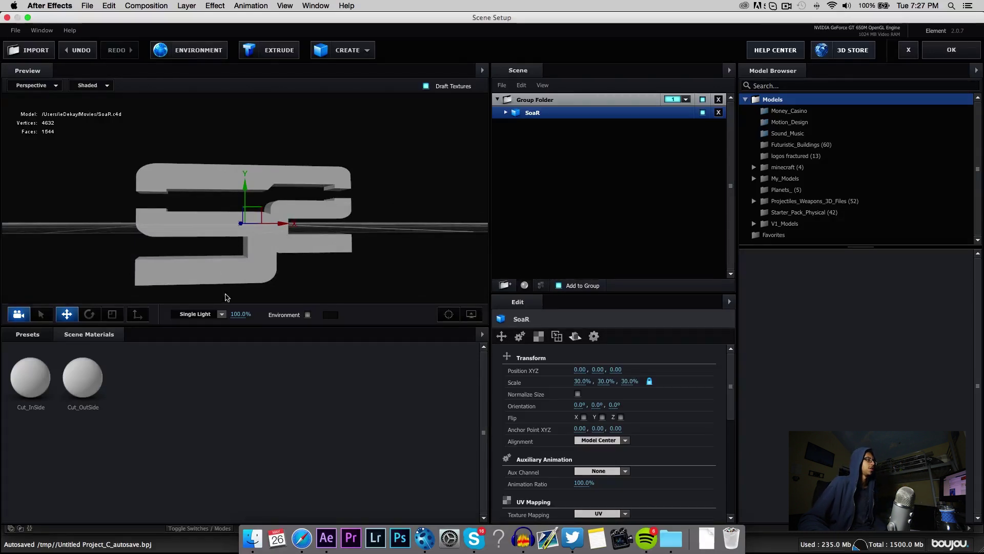
Step: Browse the Pro_Shaders_maps and V1_Materials presets, then close Scene Setup
click(35, 336)
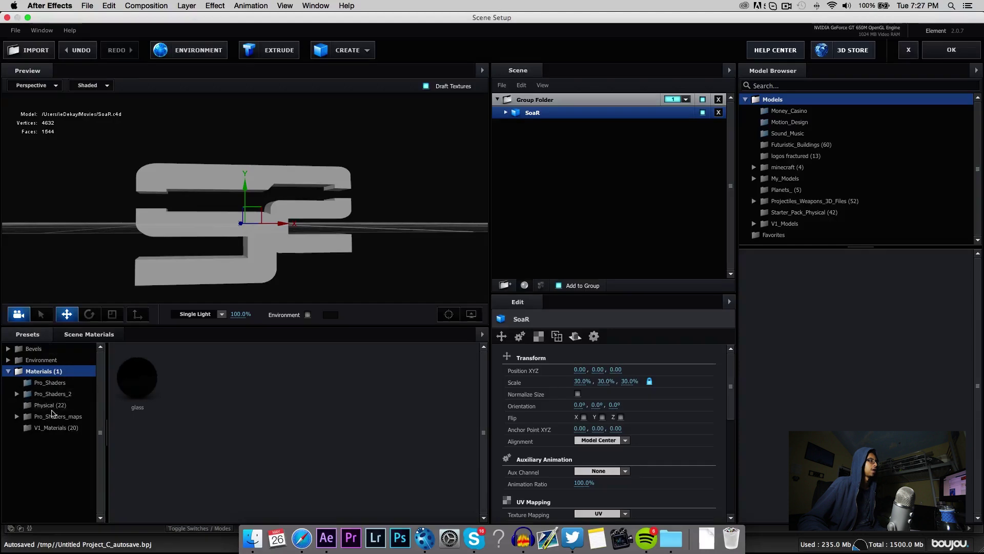
click(38, 415)
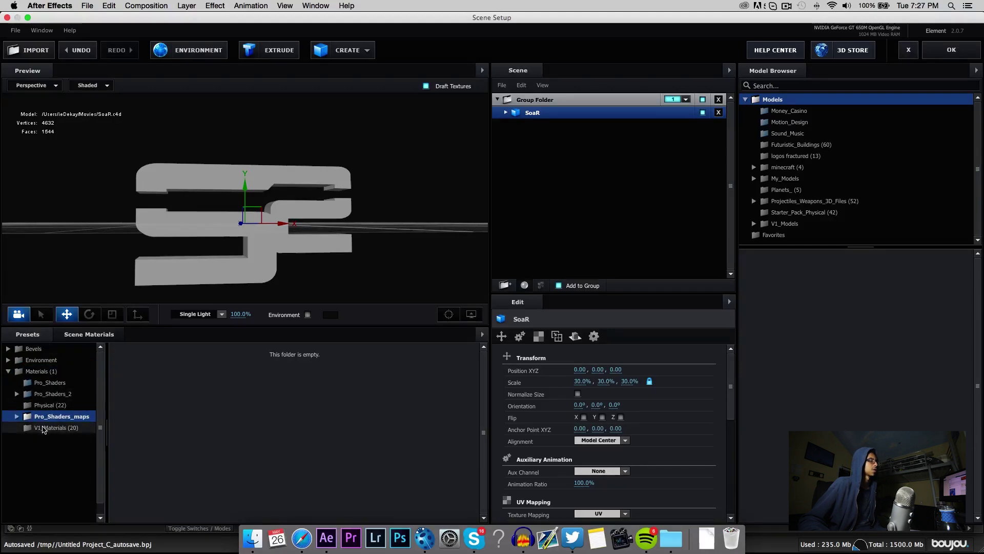
click(42, 427)
click(952, 51)
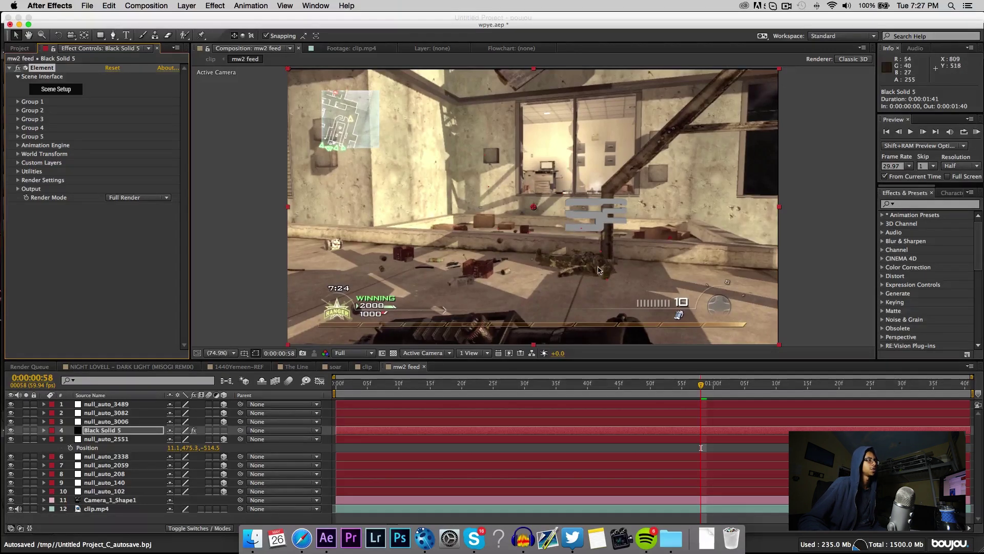
Step: Expand Group 1's Particle Replicator settings for Black Solid 5's Element effect
click(140, 438)
click(123, 432)
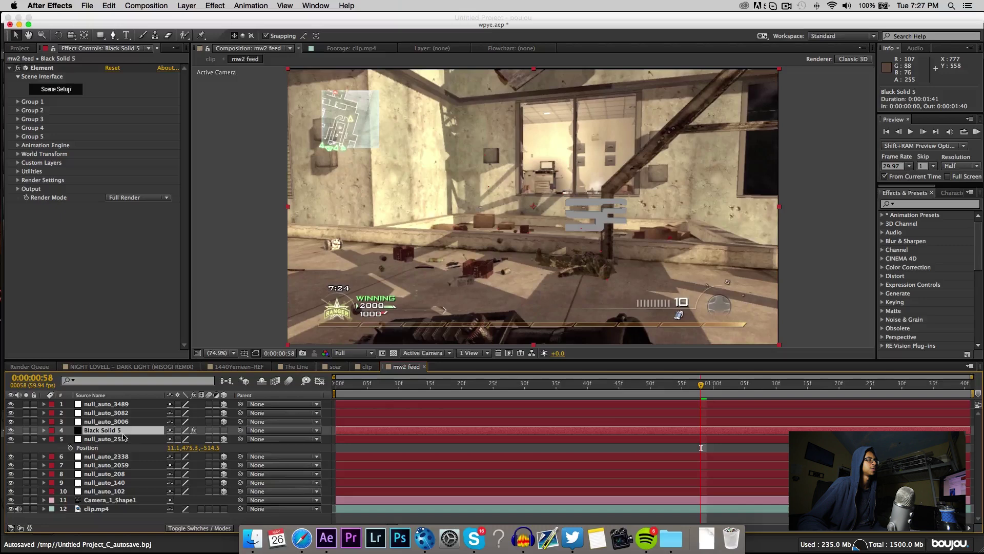
click(18, 102)
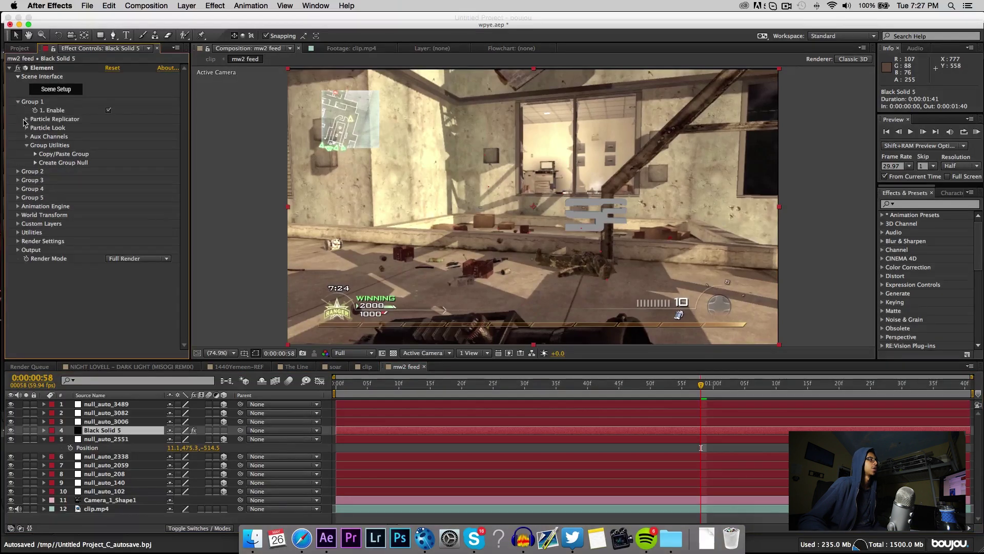
click(26, 119)
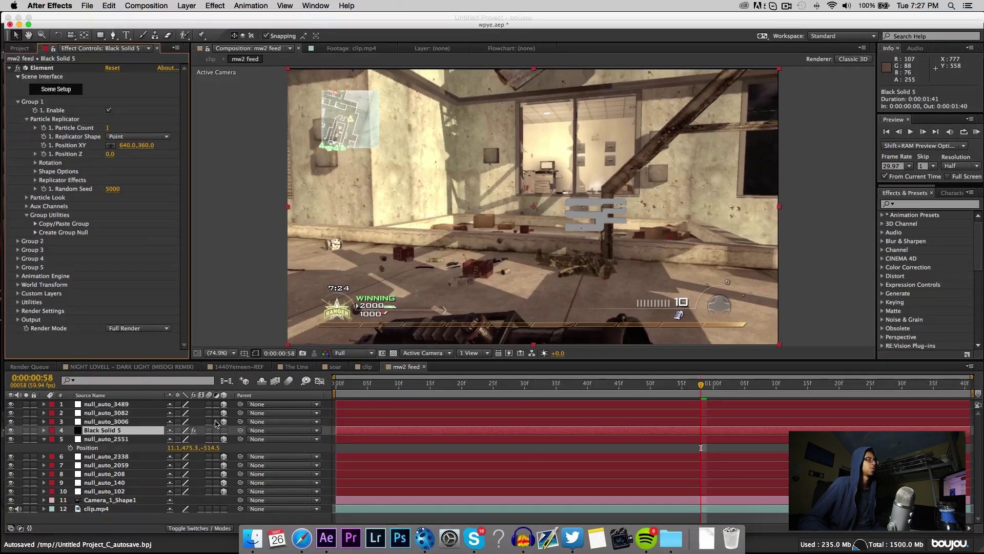
Step: Copy null_auto_2551's position (11.1, 475.3, -514.5) into the logo's particle position
click(212, 448)
key(super+c)
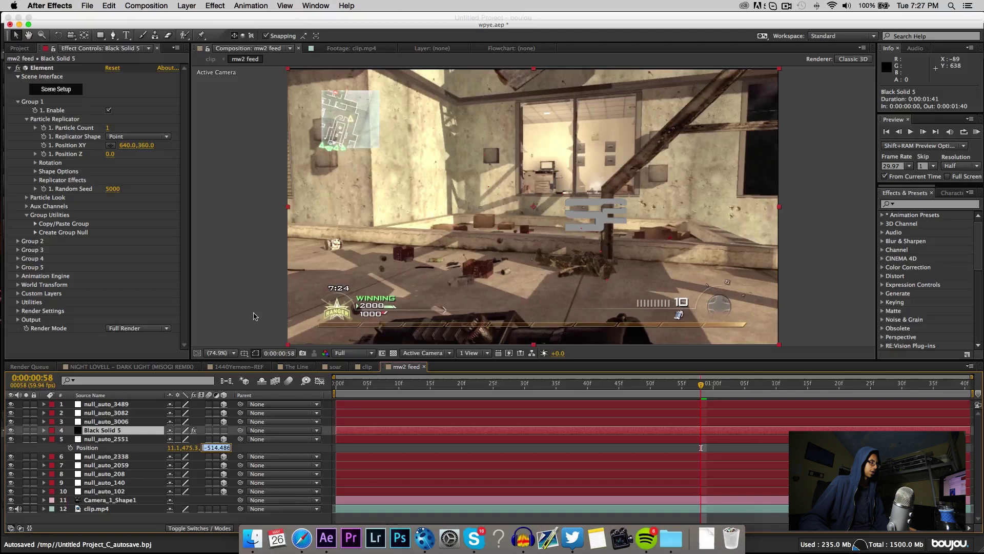
click(111, 154)
key(super+v)
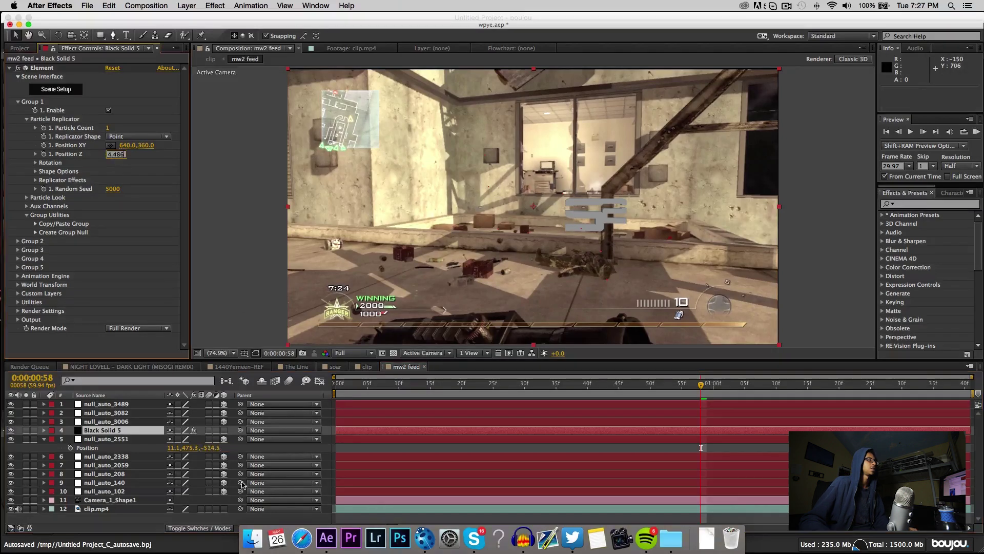
click(191, 448)
key(super+c)
click(149, 145)
key(super+v)
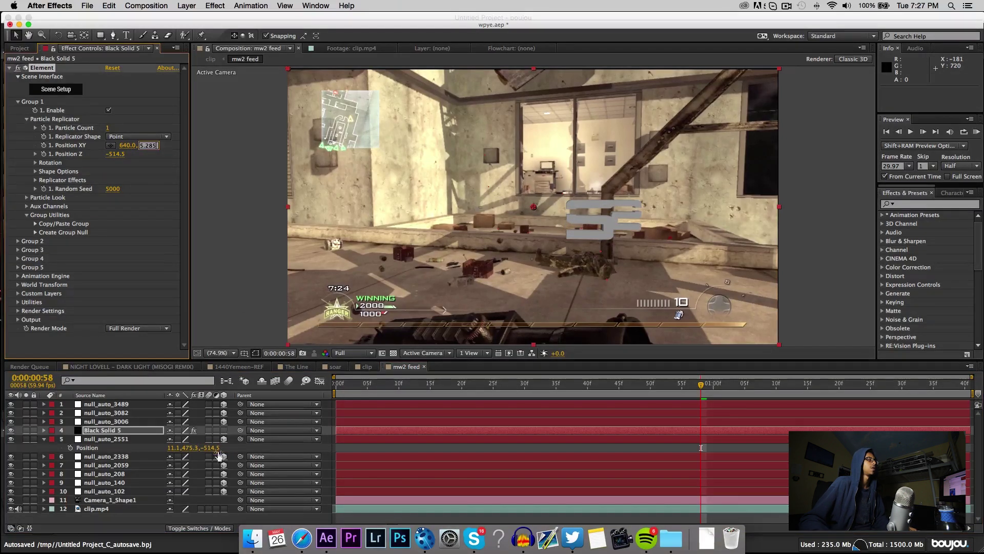
click(177, 449)
key(super+c)
click(127, 145)
key(super+v)
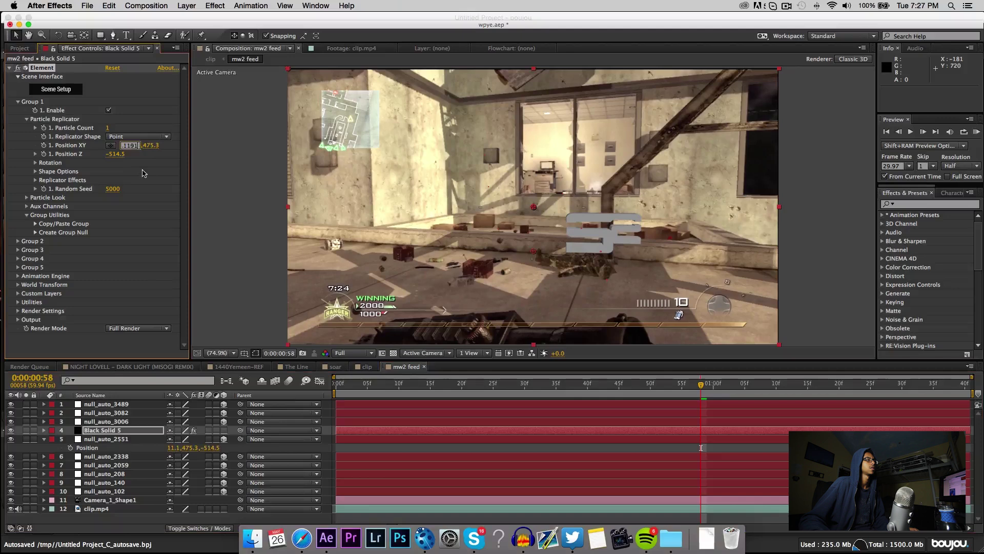
click(145, 172)
Step: Move the logo to -126.9, 97.3, set particle size 15.20, and adjust its rotation
drag(144, 150, 195, 98)
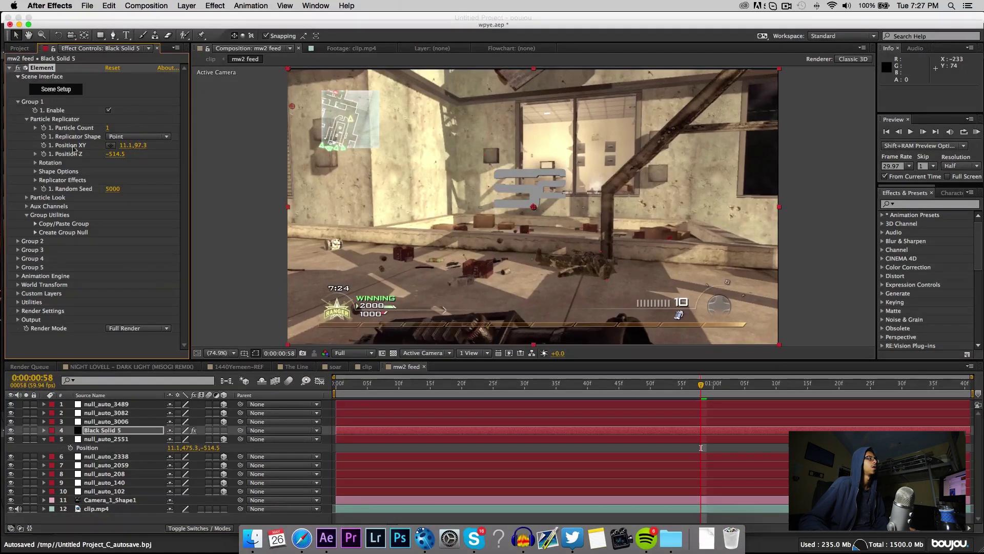
click(26, 198)
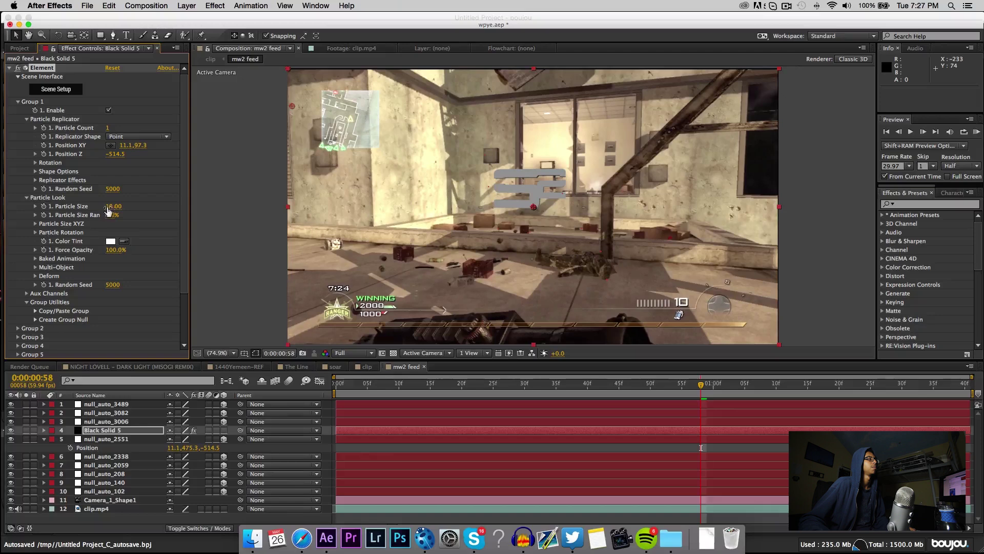
drag(107, 206, 136, 208)
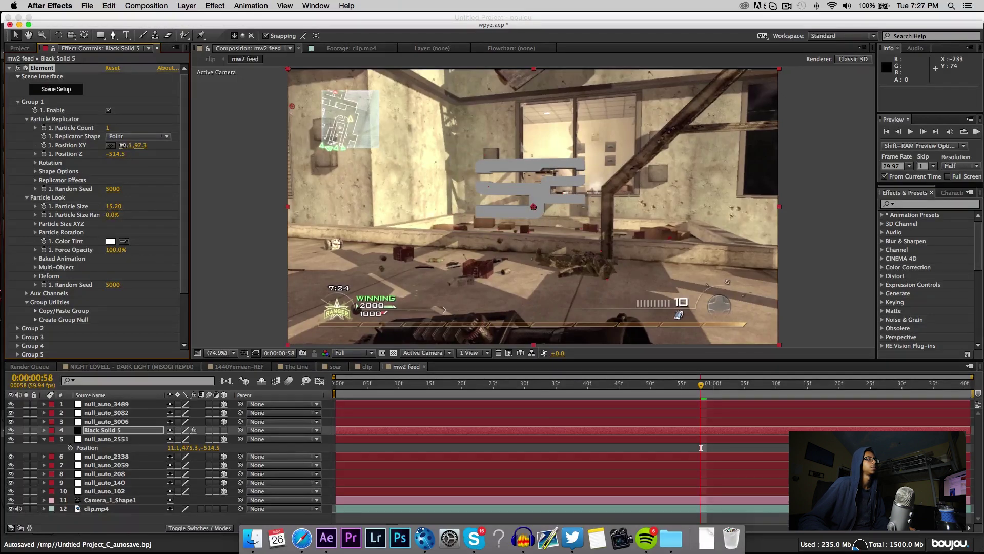
drag(123, 145, 99, 177)
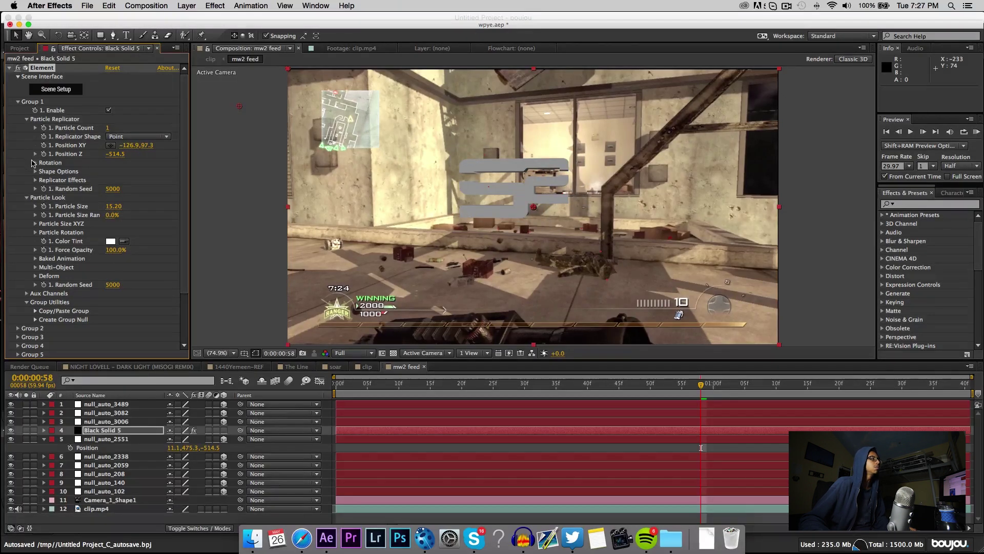
click(35, 163)
mouse_move(118, 181)
mouse_down()
mouse_move(104, 182)
mouse_move(118, 170)
mouse_up()
scroll(165, 181, down, 5)
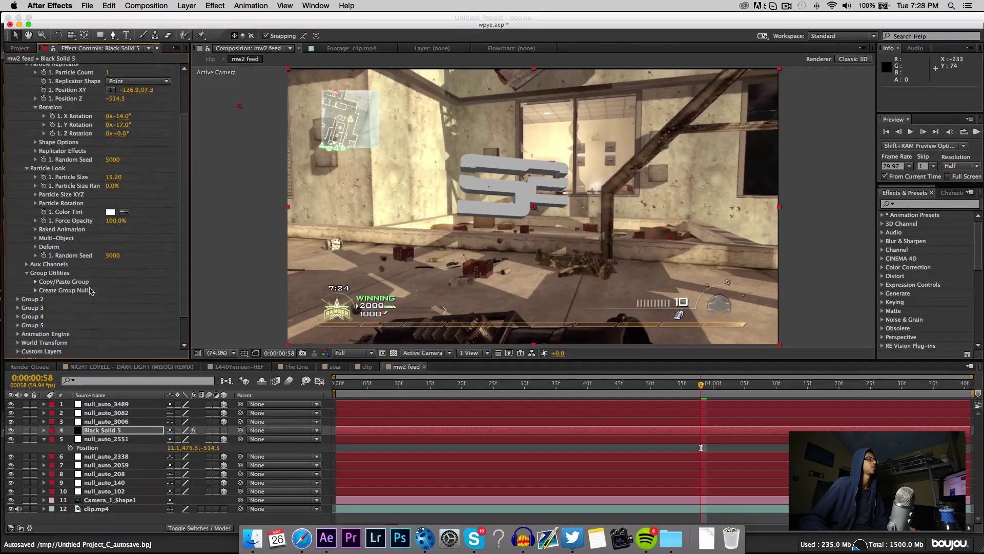
click(27, 265)
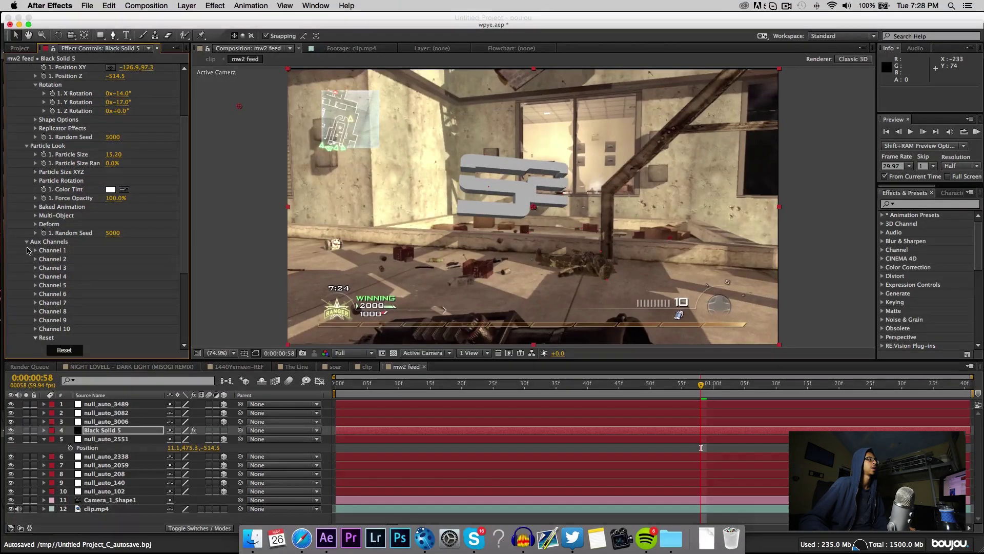
Step: Enable a Bend deform on the logo with a 90° bend angle along X and adjusted direction
click(26, 242)
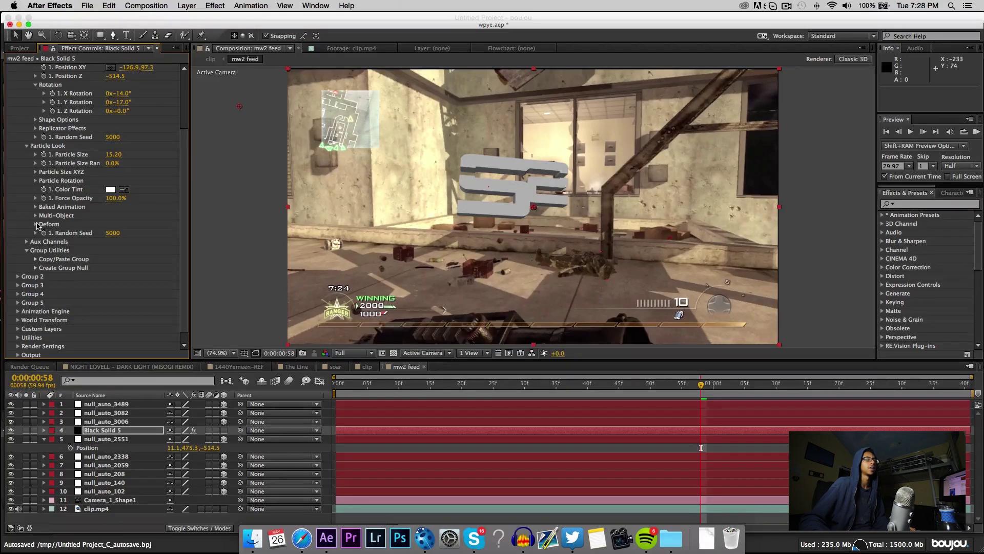
click(35, 224)
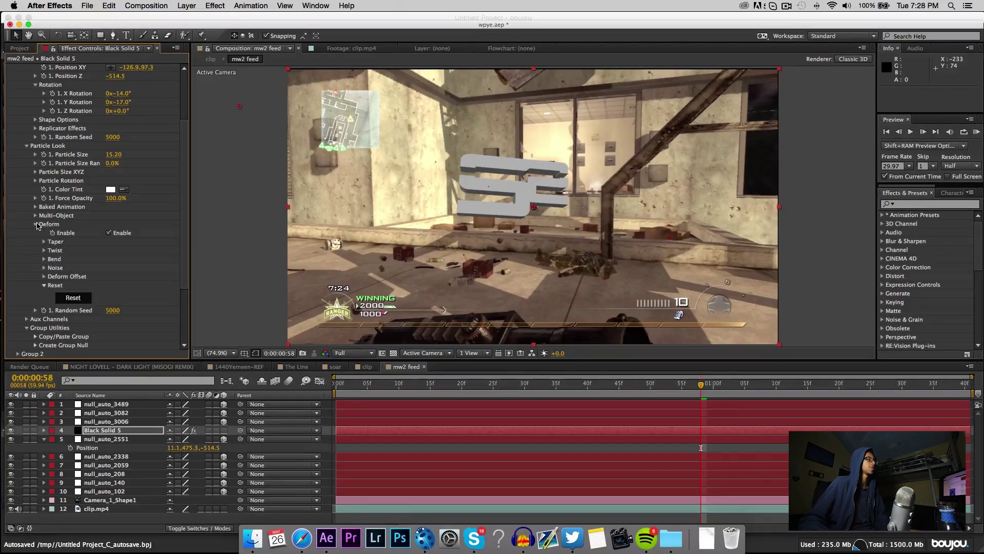
click(45, 268)
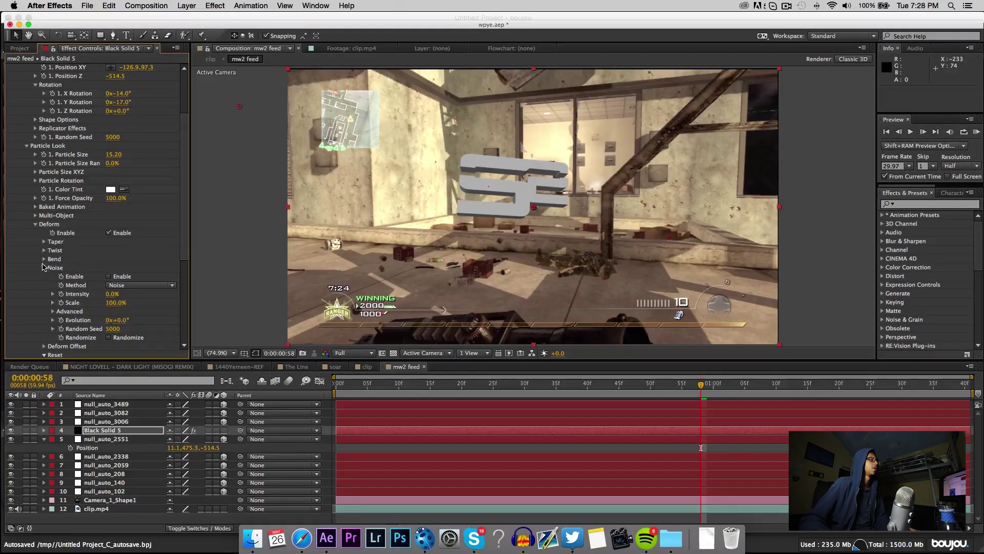
click(44, 268)
click(44, 259)
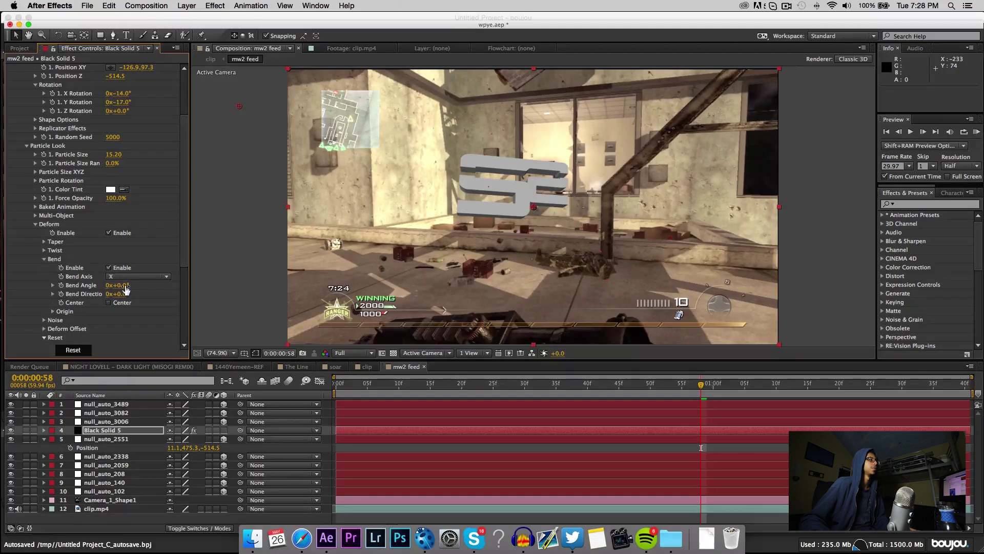
drag(126, 290, 157, 285)
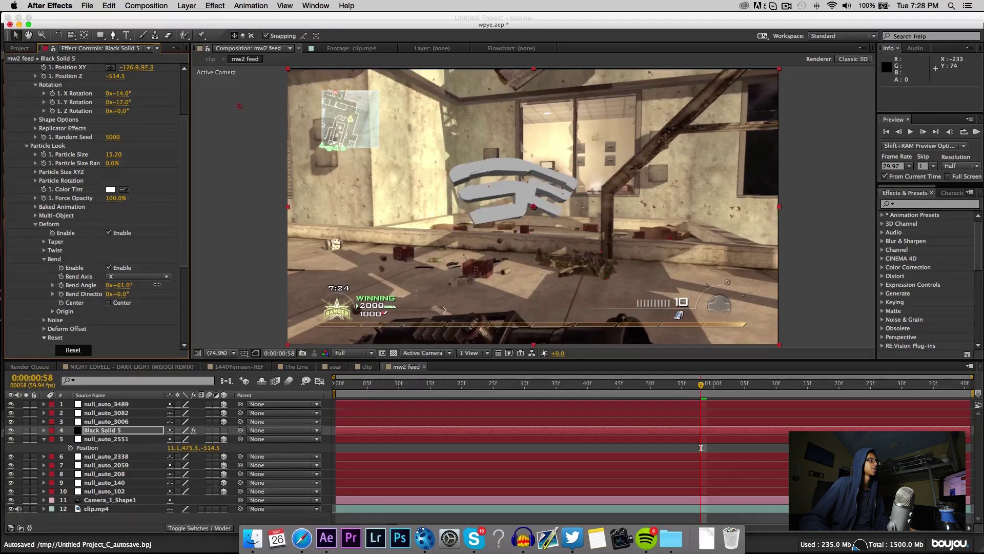
click(127, 289)
text(90)
click(136, 276)
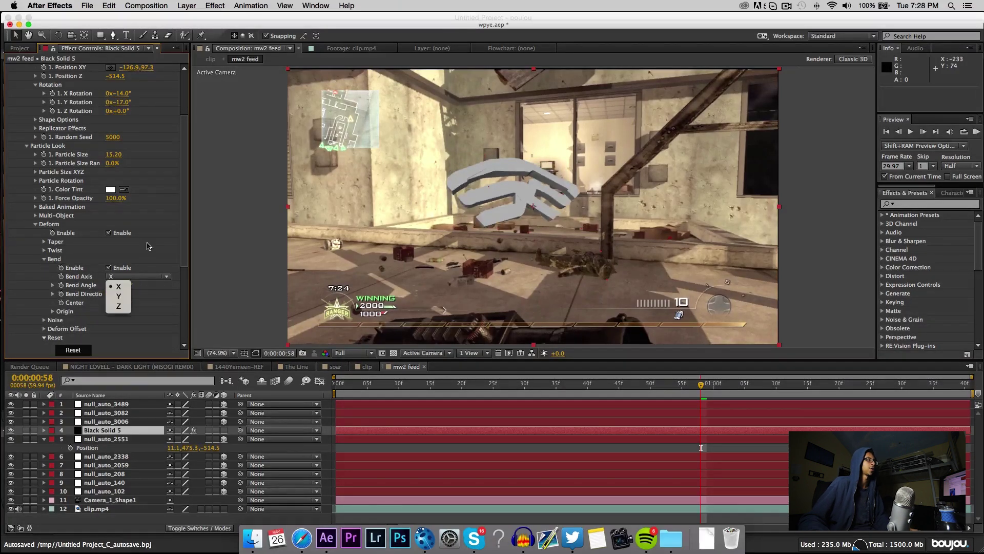
click(161, 316)
mouse_move(127, 296)
mouse_down()
mouse_move(180, 297)
mouse_move(125, 292)
mouse_up()
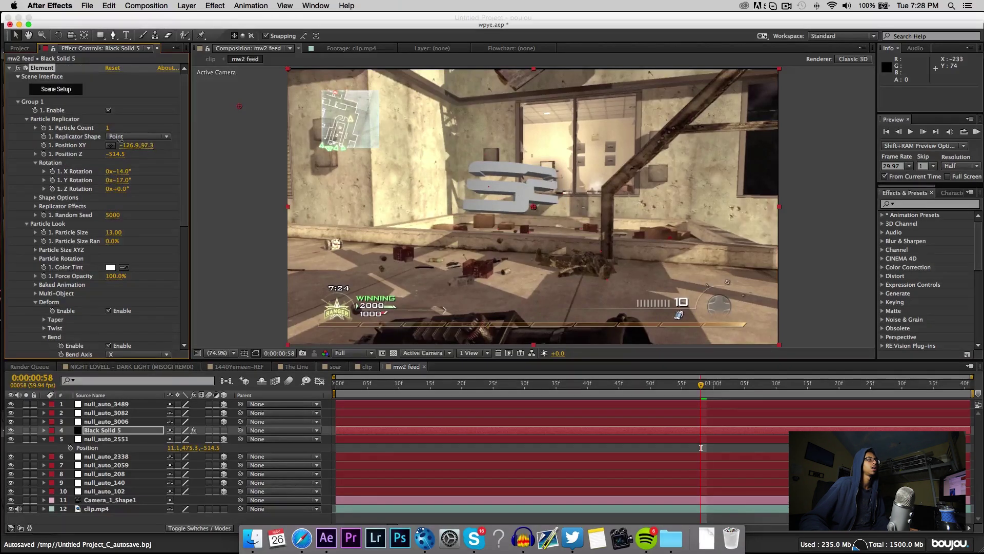
Step: Reposition the logo higher and farther back, to -60.9, 16.3, -634.5
drag(120, 141, 154, 145)
drag(157, 146, 157, 146)
drag(701, 385, 304, 391)
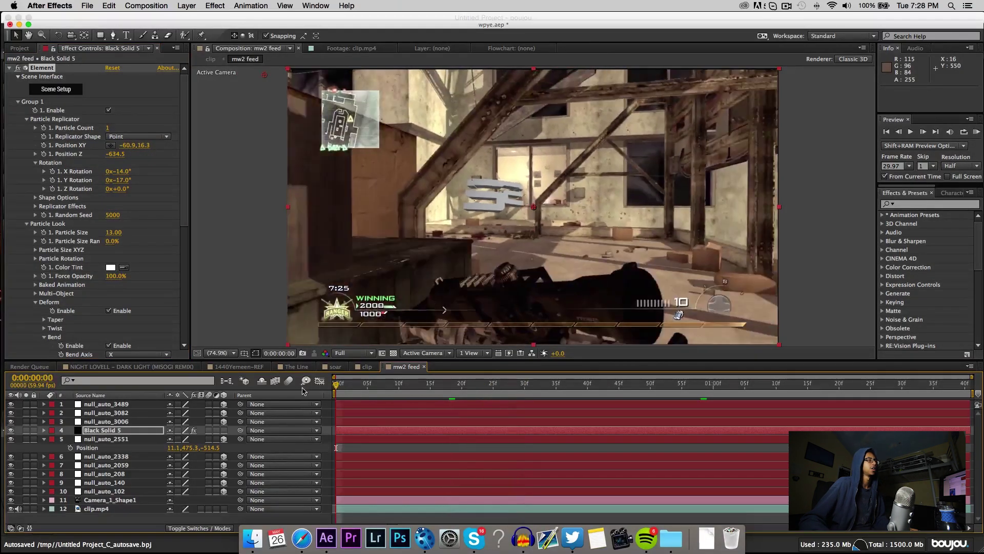
Step: Keyframe the logo's X and Y Rotation with a tilted starting pose at frame 0
click(52, 171)
click(52, 180)
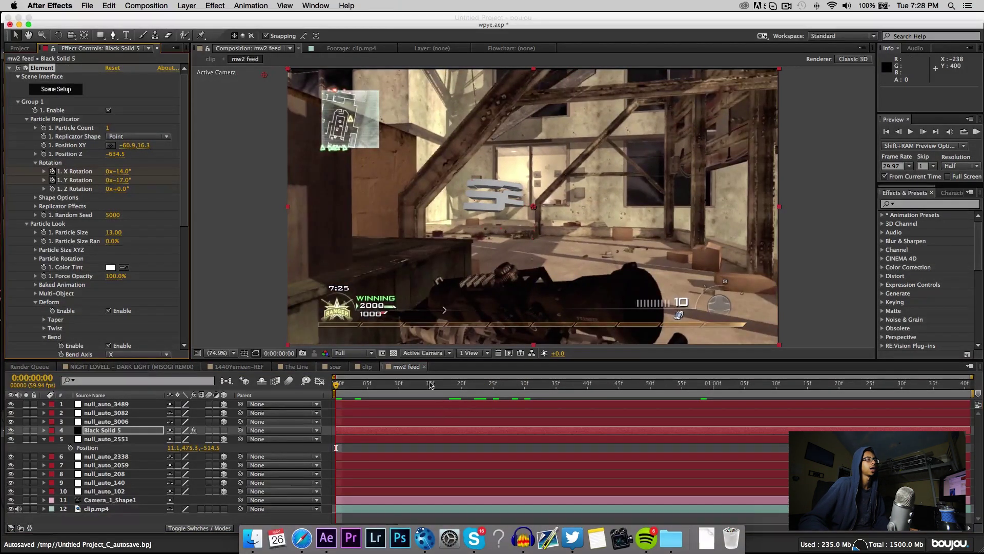
click(361, 383)
key(u)
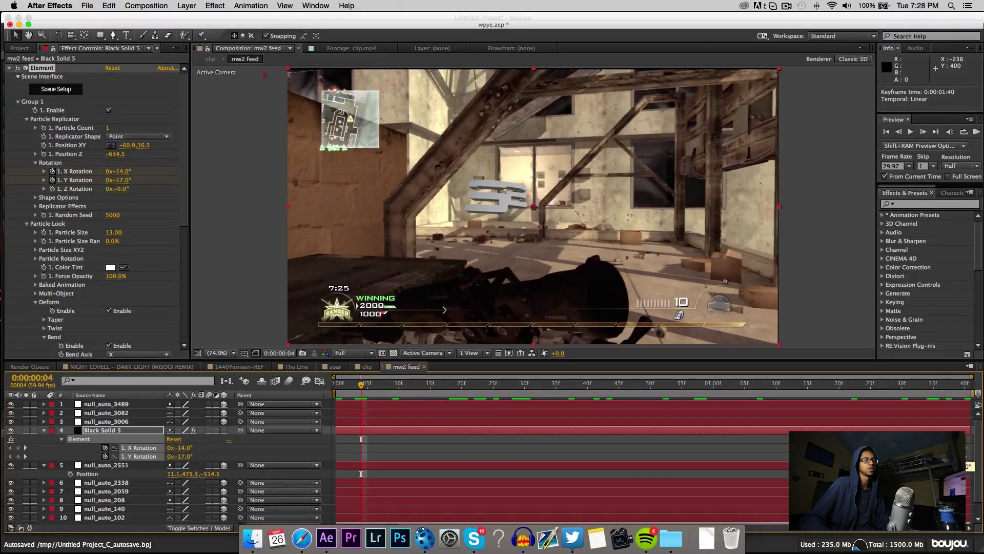
drag(361, 385, 335, 386)
click(361, 440)
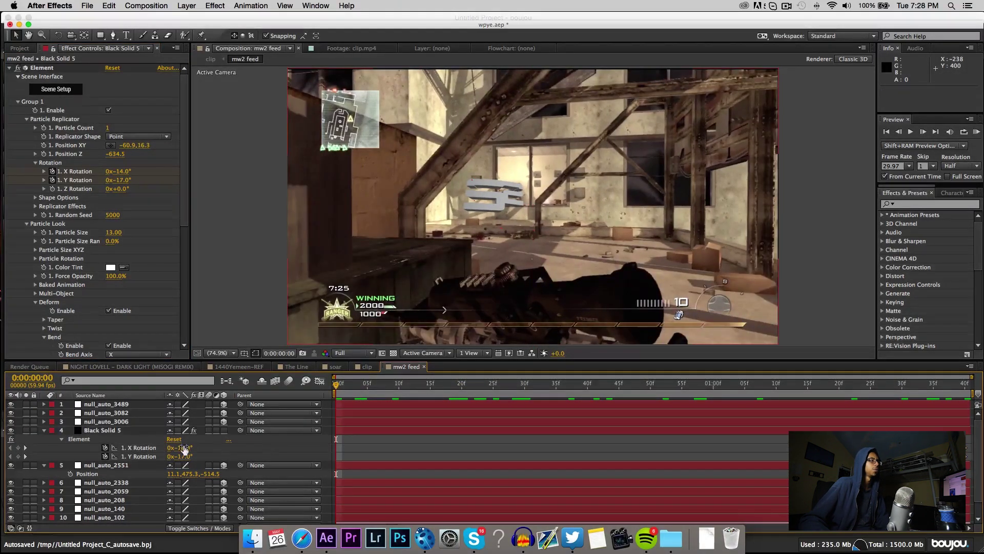
drag(184, 449, 208, 456)
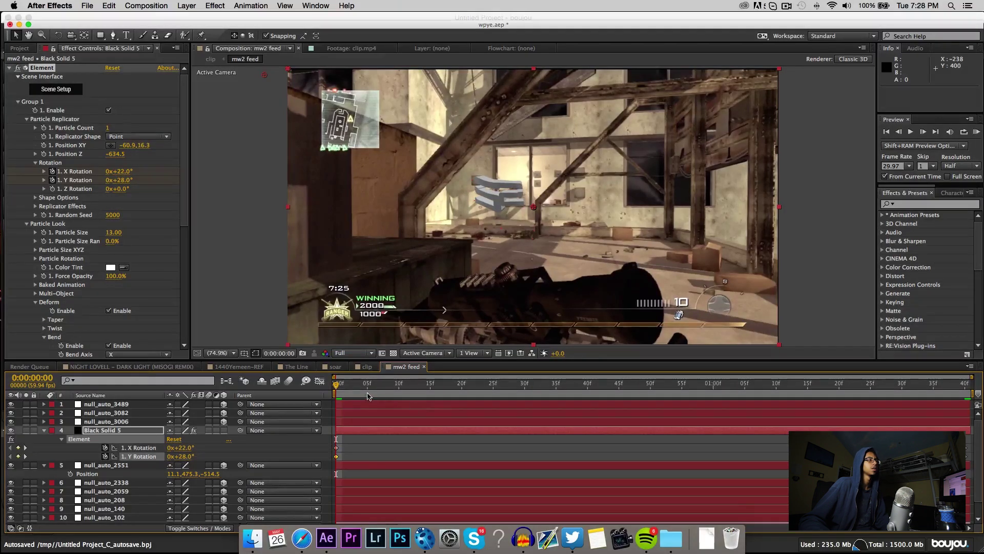
Step: Set the end rotation later in the clip, apply Easy Ease to the keyframes, and preview
drag(368, 395, 859, 416)
drag(333, 440, 972, 461)
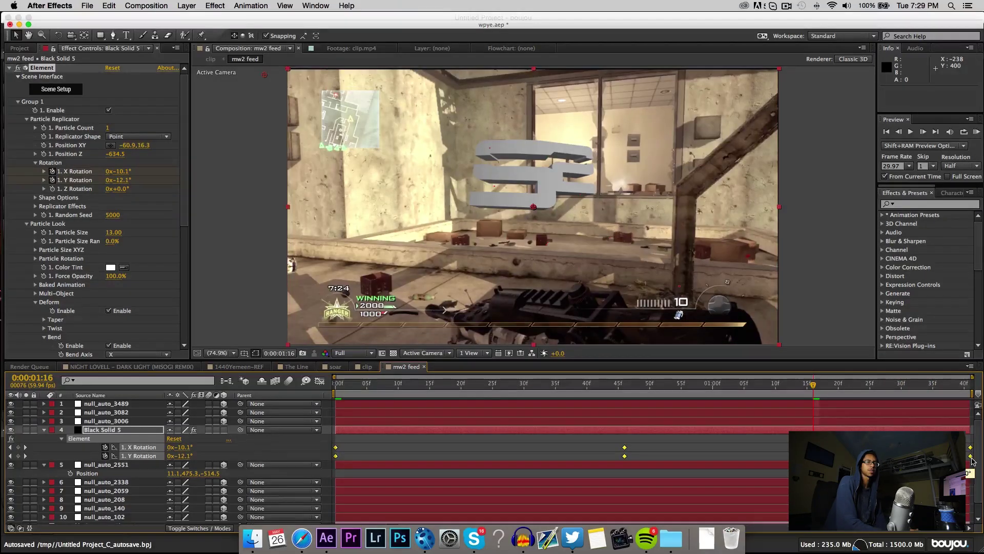
key(F9)
click(522, 457)
click(335, 377)
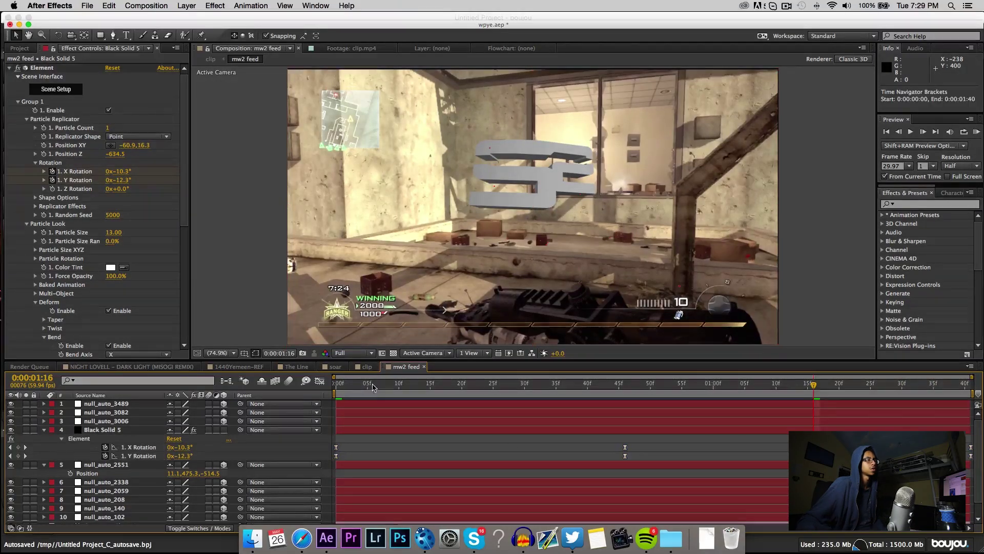
drag(337, 385, 883, 451)
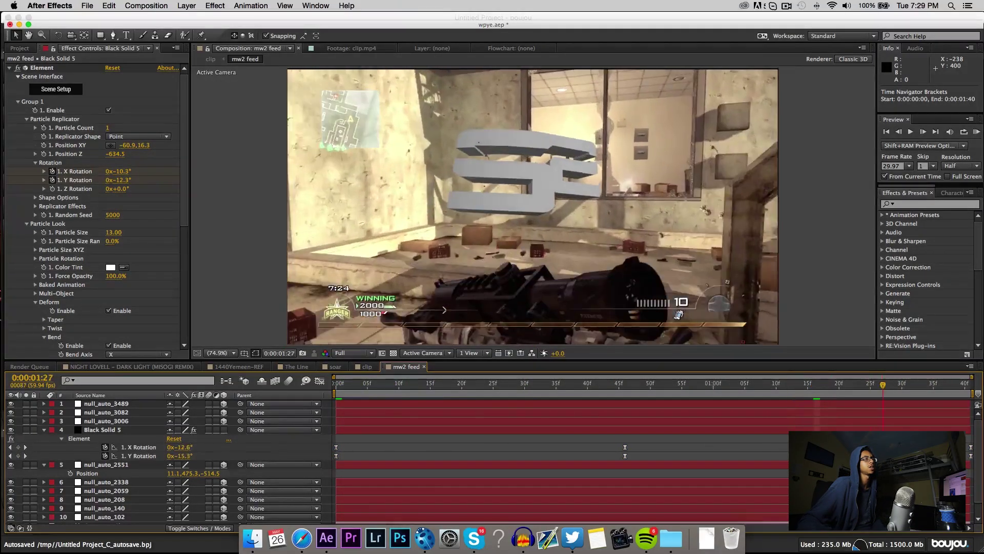
Step: Reselect the Black Solid 5 logo layer and open Element's Scene Setup
scroll(882, 451, down, 2)
click(883, 450)
click(882, 423)
scroll(883, 423, up, 2)
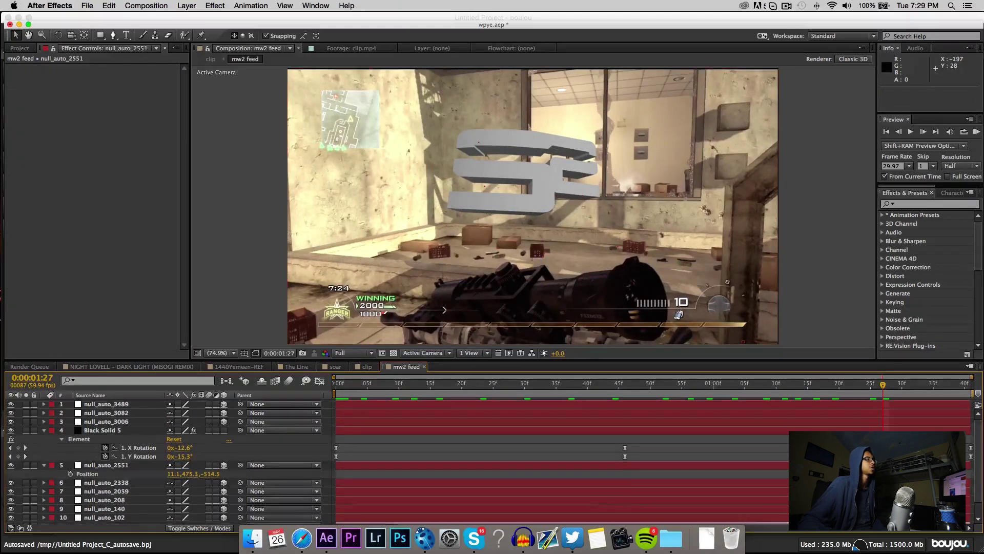
click(106, 431)
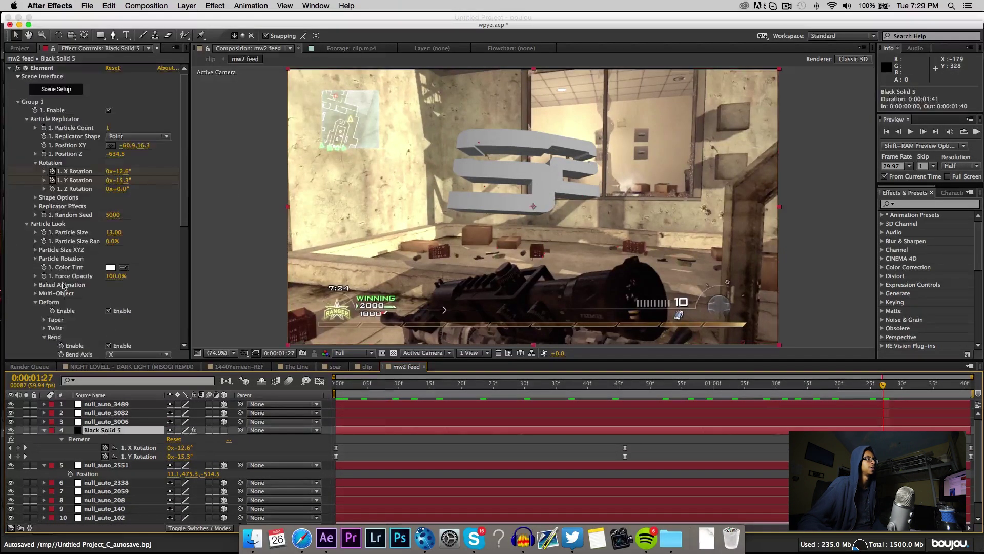
click(57, 90)
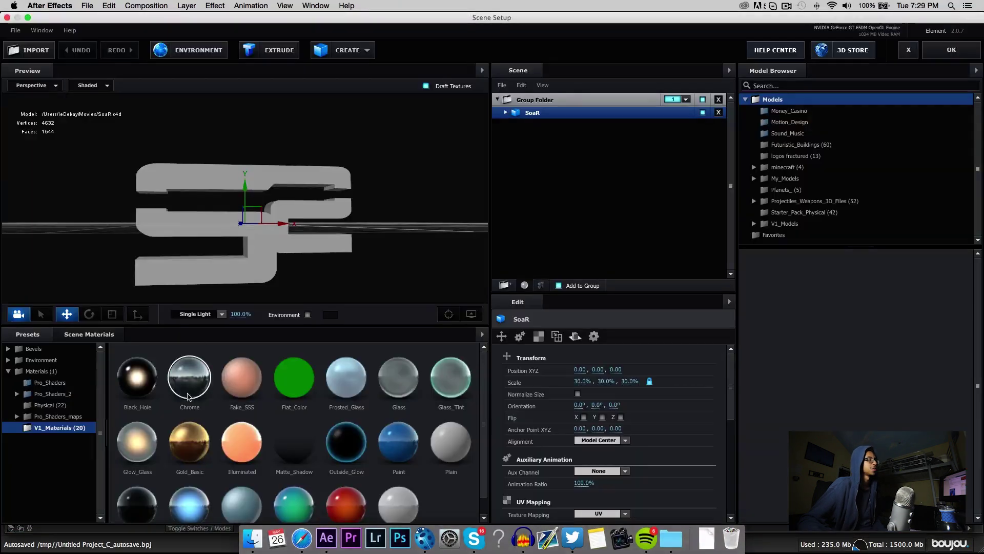
Step: Apply the concrete_wall_distressed_06 material from Pro_Shaders_2 Concrete presets to the SoaR logo
double_click(51, 394)
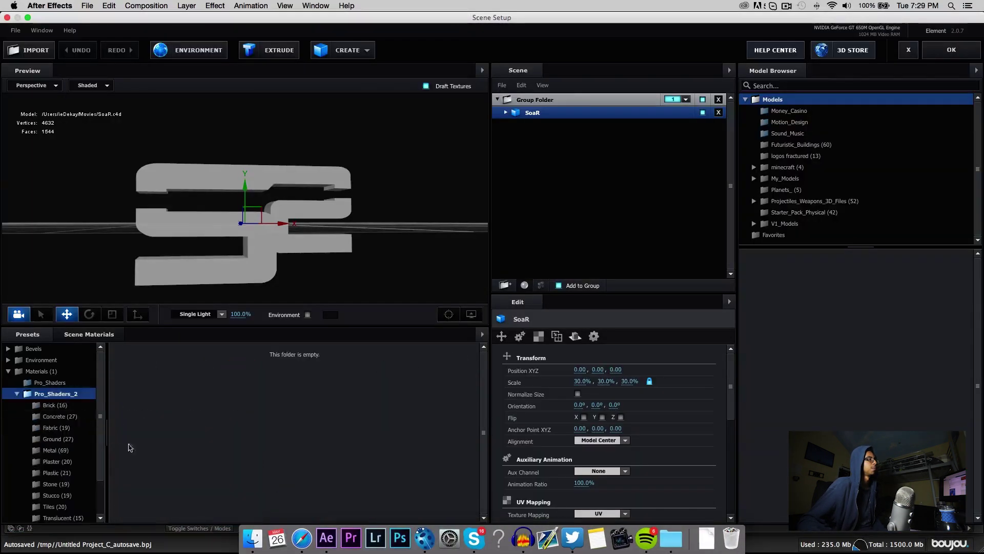
click(59, 461)
click(66, 451)
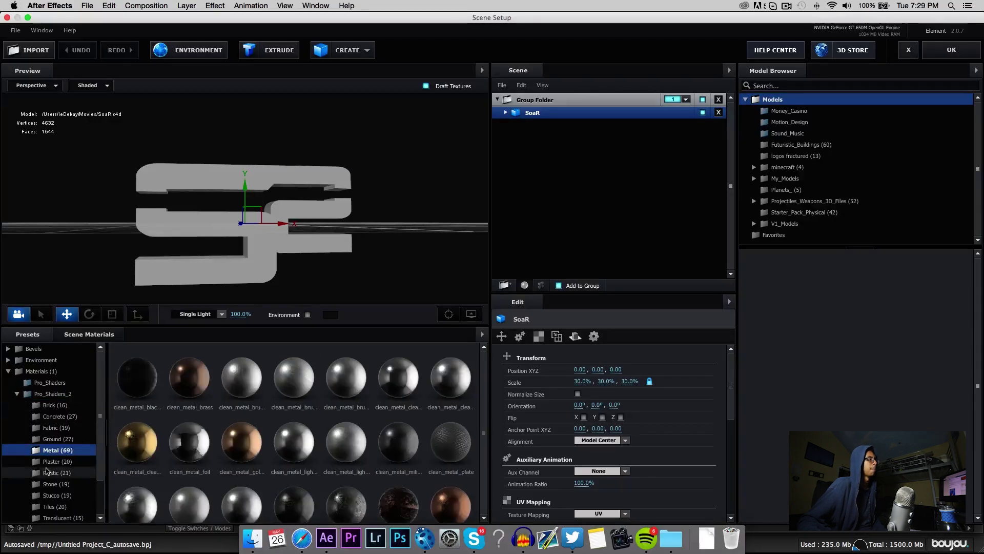
scroll(72, 509, down, 1)
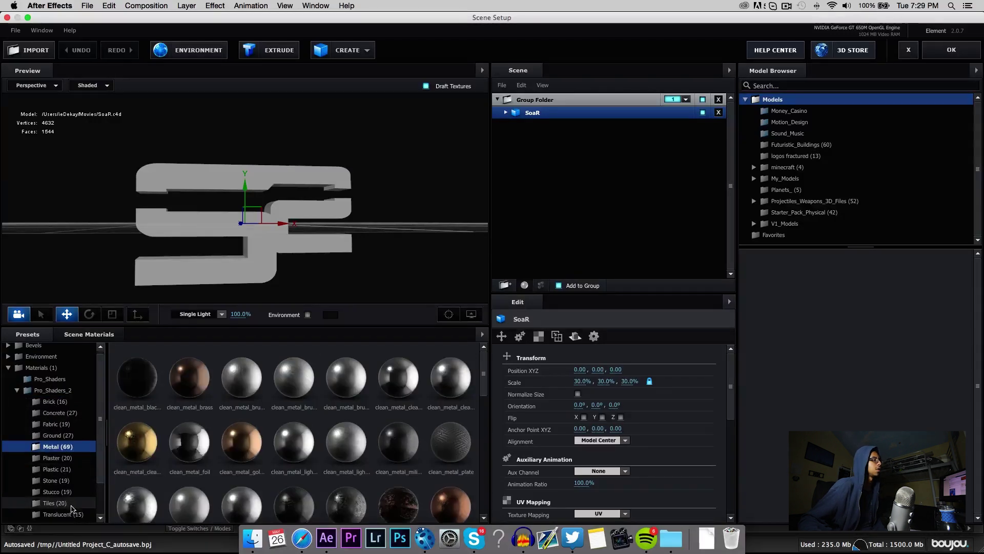
click(62, 436)
click(61, 427)
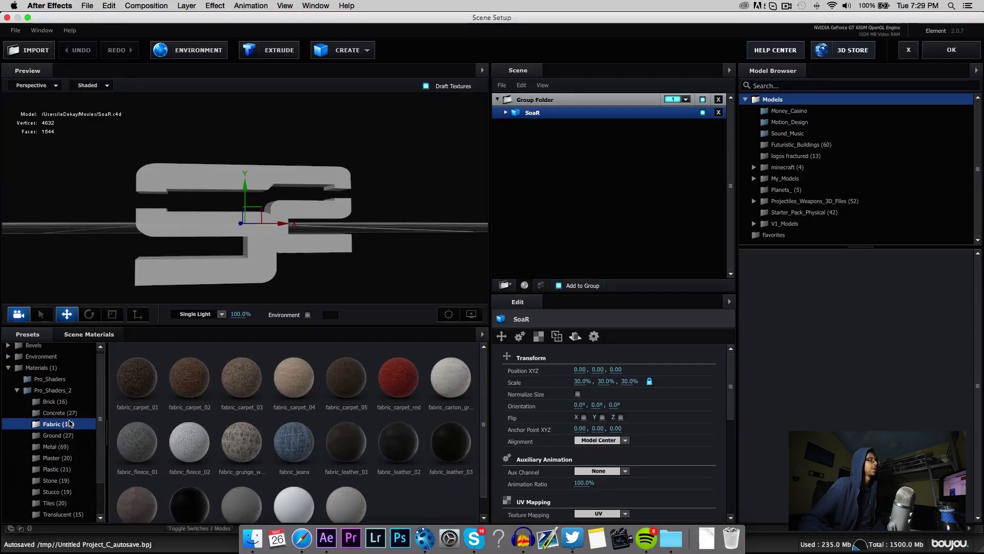
click(60, 413)
scroll(348, 441, down, 4)
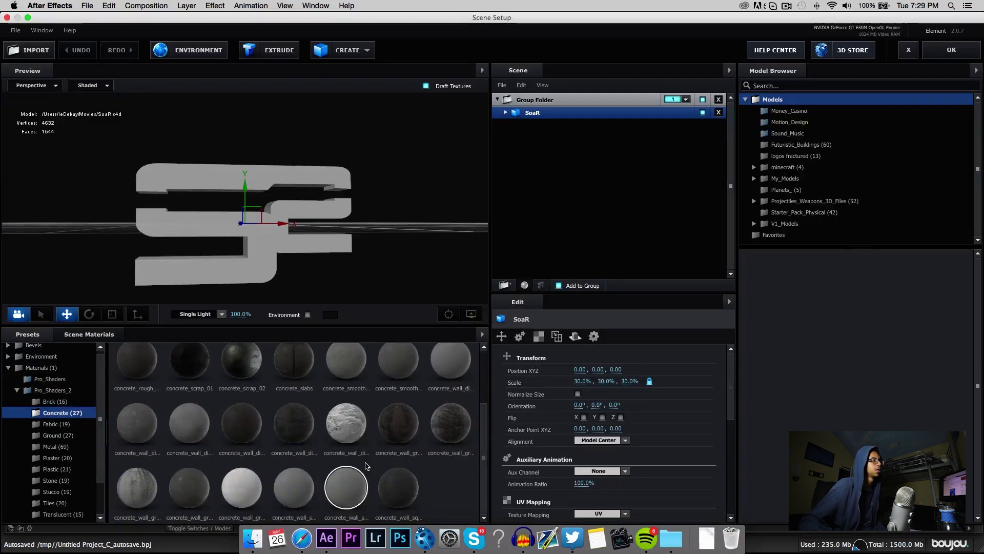
double_click(353, 444)
Step: Orbit the preview, then select the SoaR model to list its materials
drag(287, 266, 245, 296)
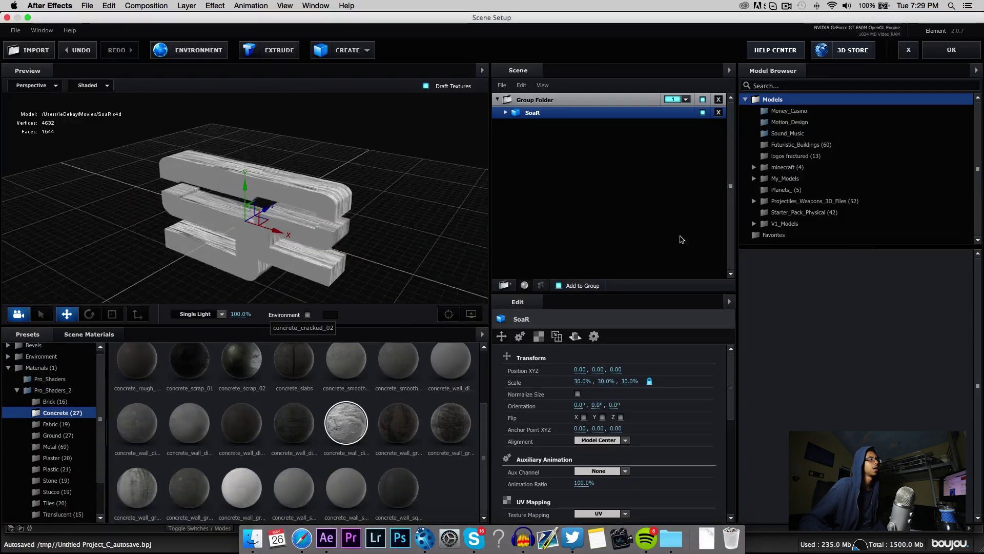
click(542, 101)
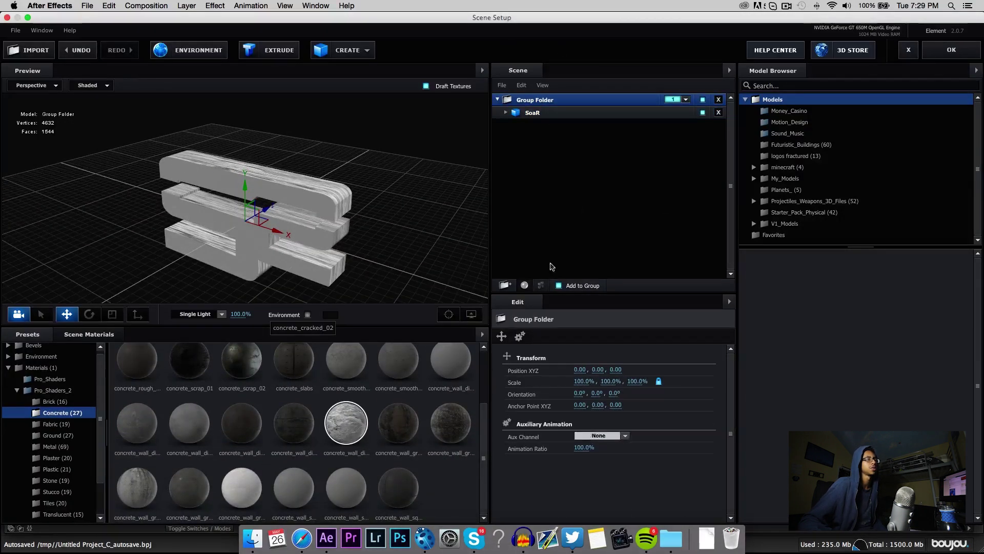
click(531, 117)
click(505, 113)
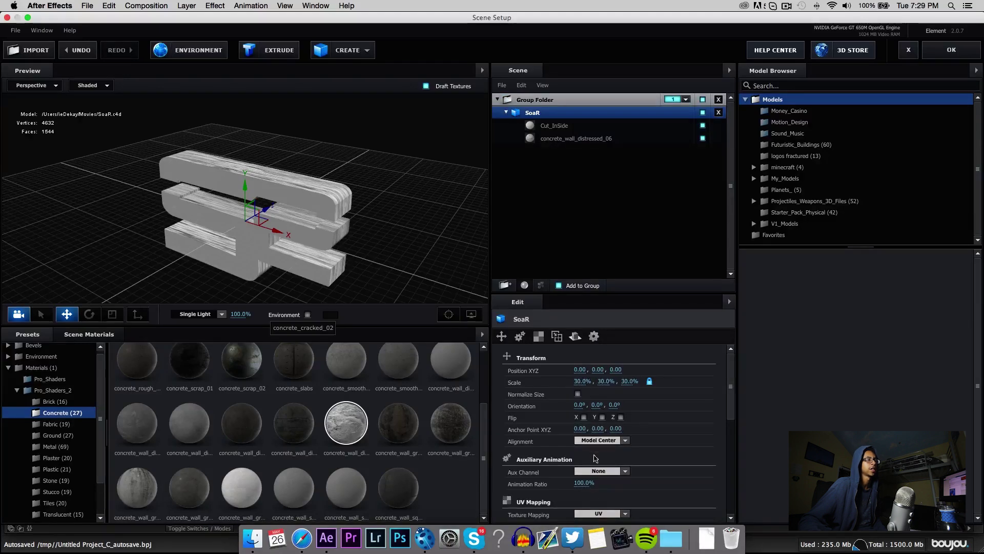
Step: Switch the logo's texture mapping to Box and orbit to view the result
click(600, 513)
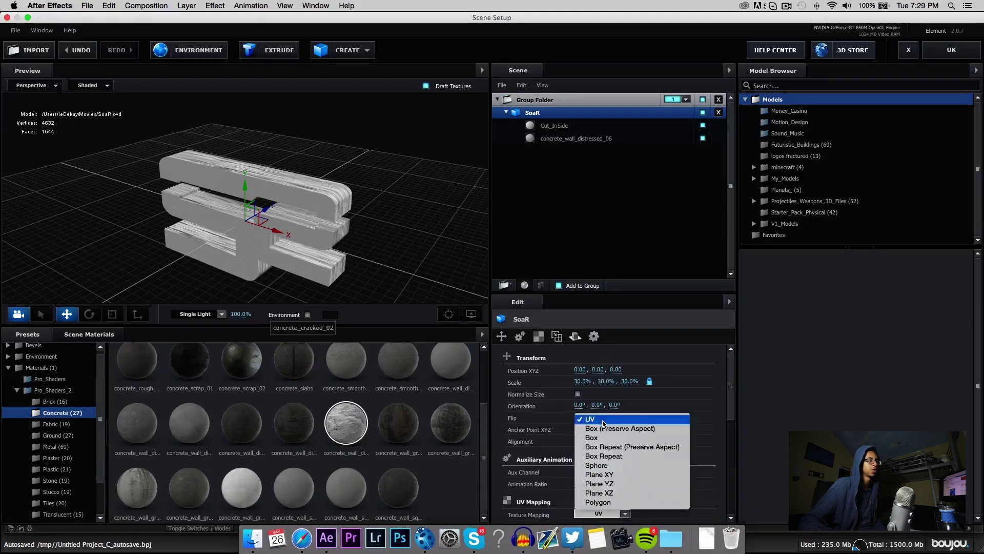
click(592, 437)
drag(441, 195, 385, 214)
scroll(293, 440, up, 5)
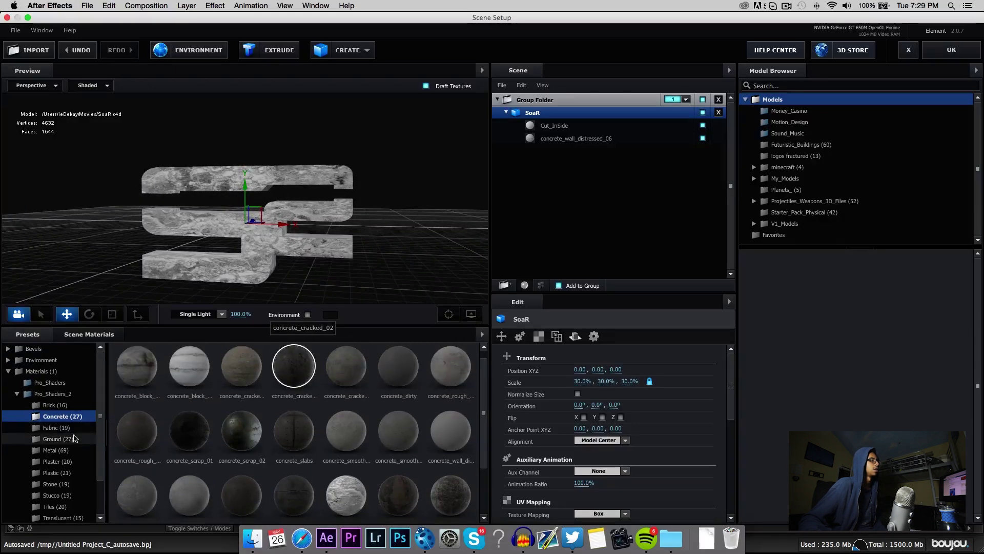
Step: Try the ground_sand material from the Ground presets on the logo
click(74, 438)
scroll(325, 451, down, 2)
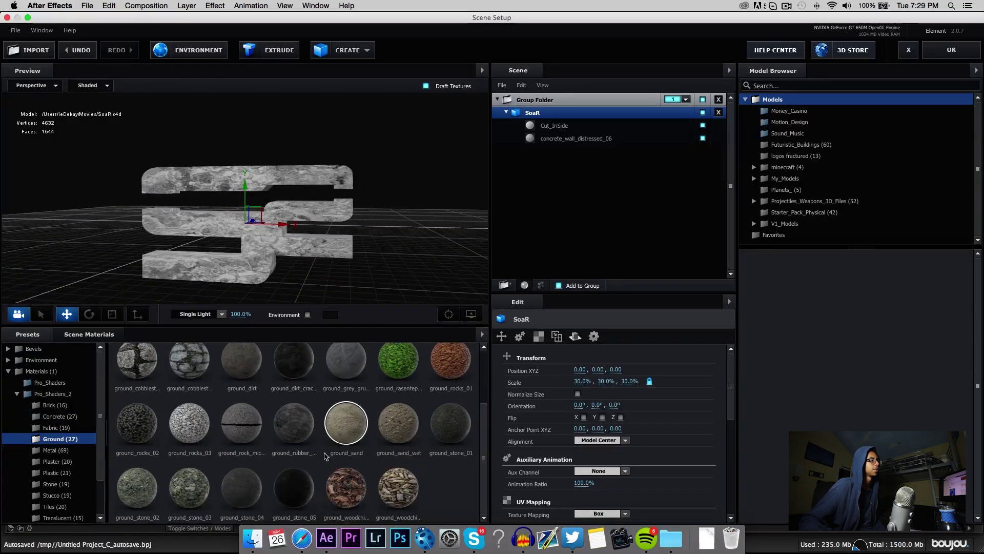
drag(325, 454, 262, 221)
drag(205, 256, 157, 281)
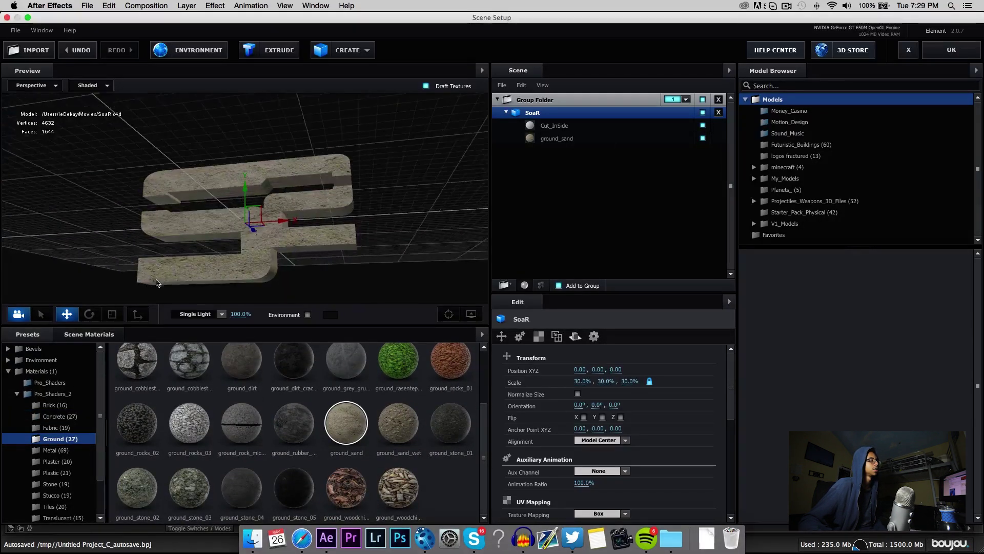
Step: Drag metal_crusted_02 from the Metal presets onto the logo and confirm with OK
click(71, 462)
click(70, 451)
scroll(267, 461, down, 2)
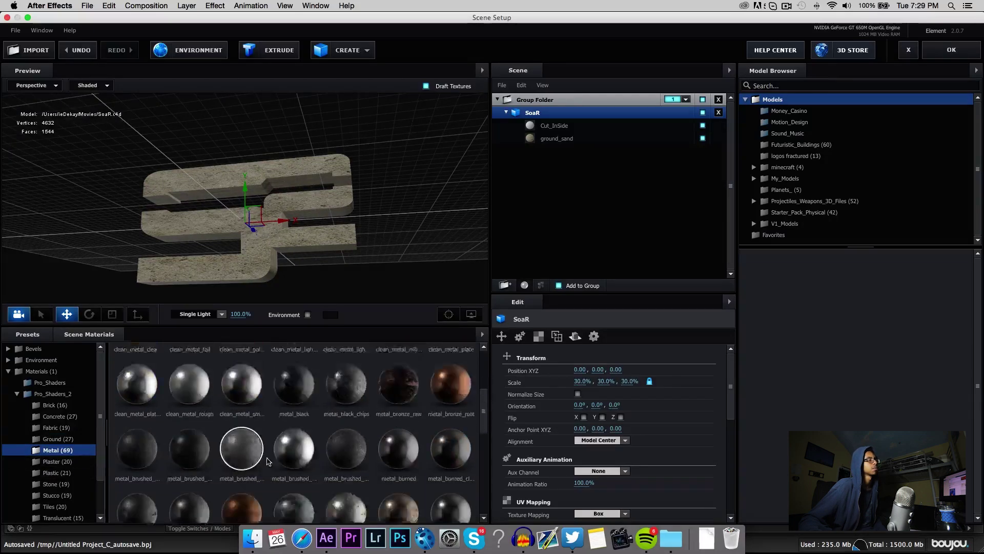
scroll(346, 451, down, 4)
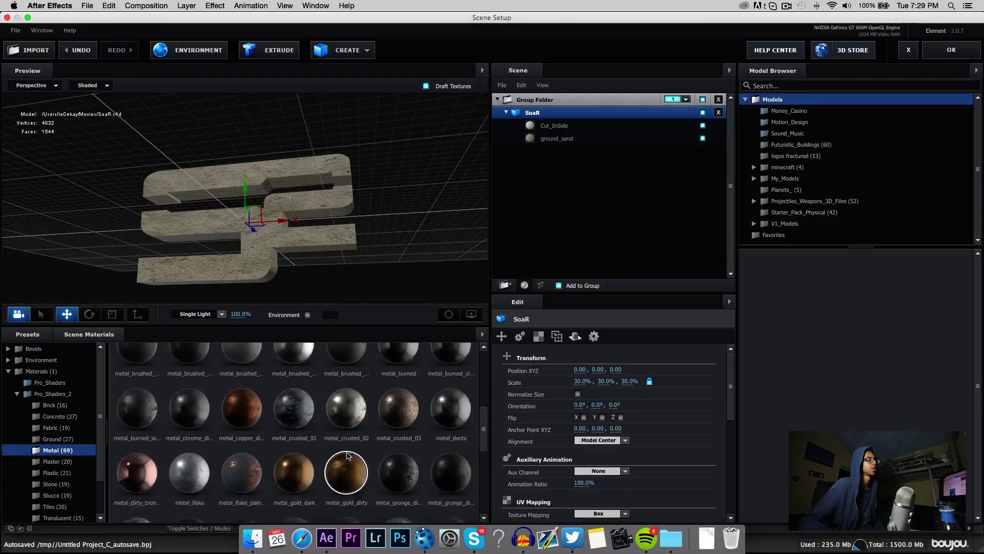
scroll(347, 455, up, 2)
drag(242, 460, 281, 261)
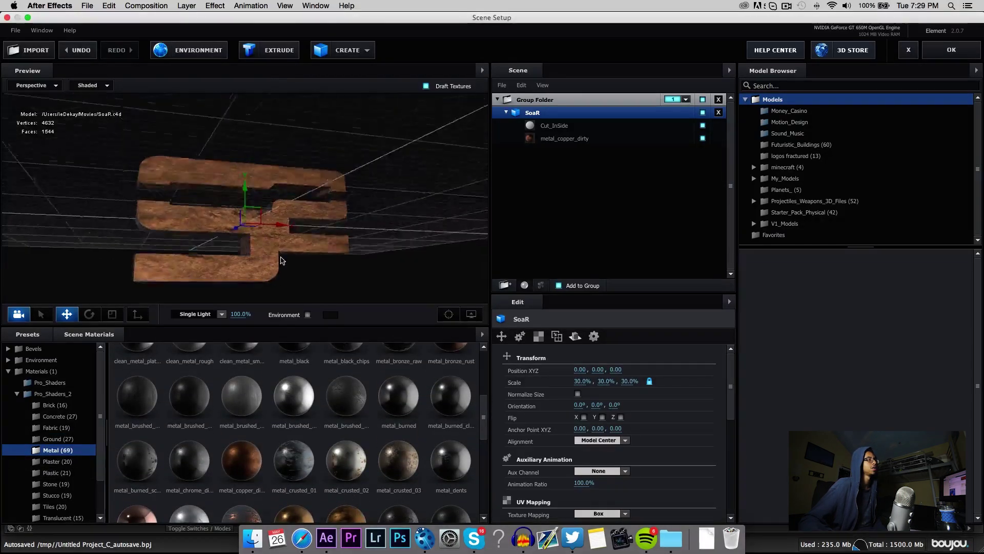
scroll(347, 405, down, 1)
drag(346, 398, 265, 256)
click(941, 55)
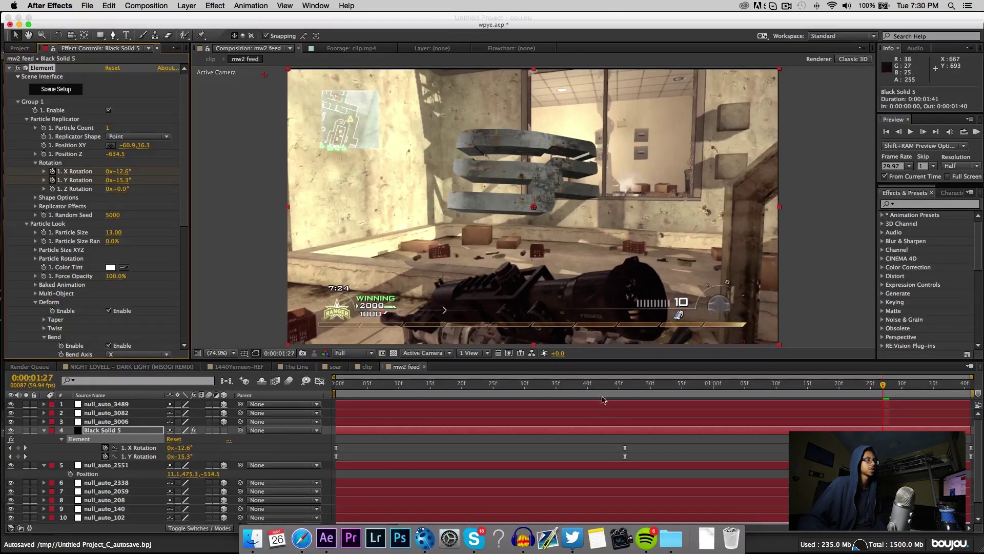
Step: At an earlier frame, create a Plane Model and move it out of the Group Folder below SoaR
drag(603, 399, 707, 399)
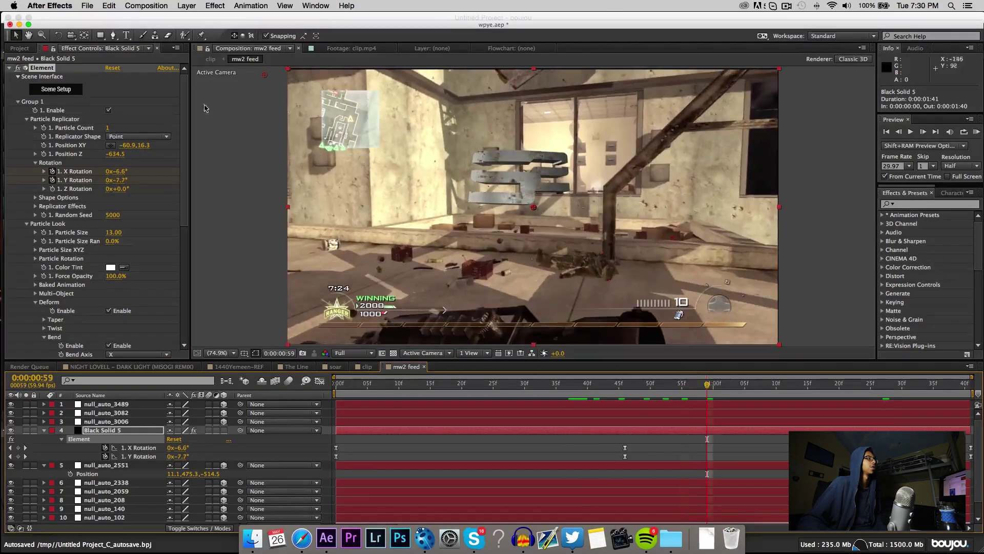
click(72, 90)
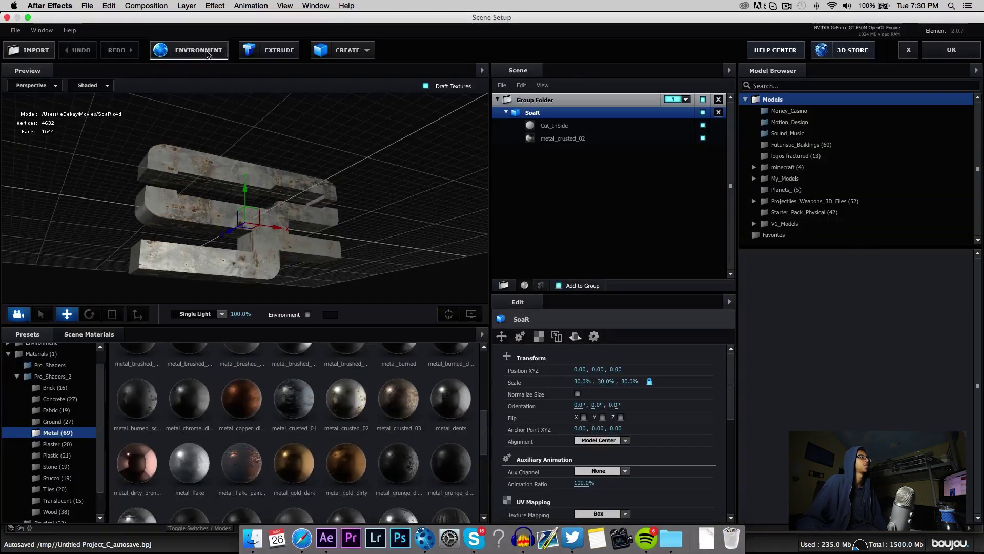
click(361, 51)
click(480, 74)
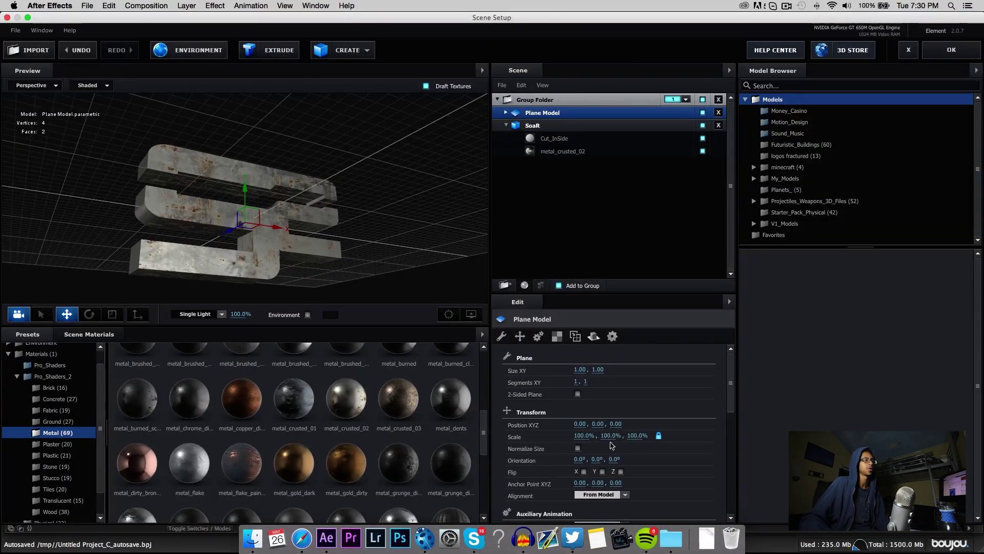
drag(386, 234, 362, 262)
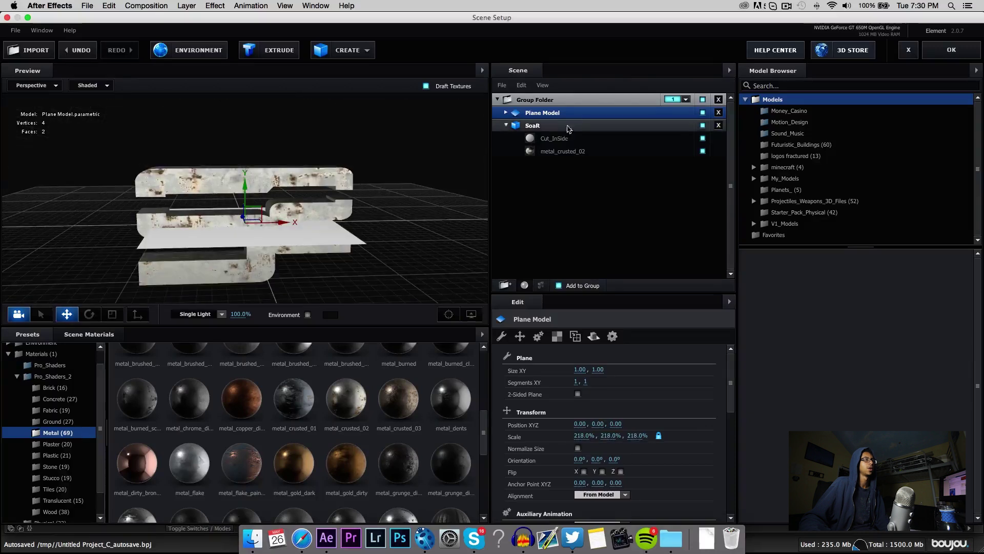
drag(583, 116, 587, 198)
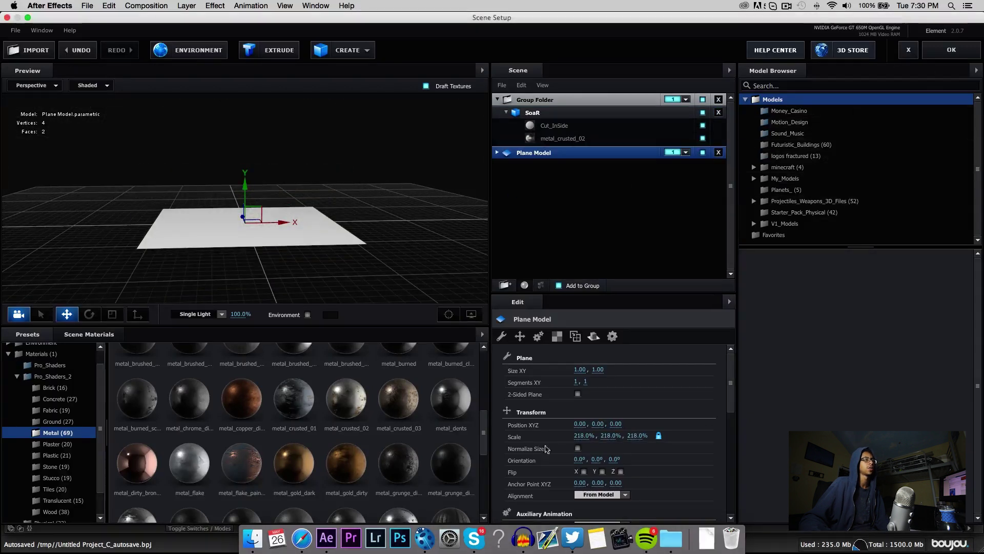
Step: Scale the plane to 485%, assign it to group 2, and apply the scene
drag(619, 436, 874, 423)
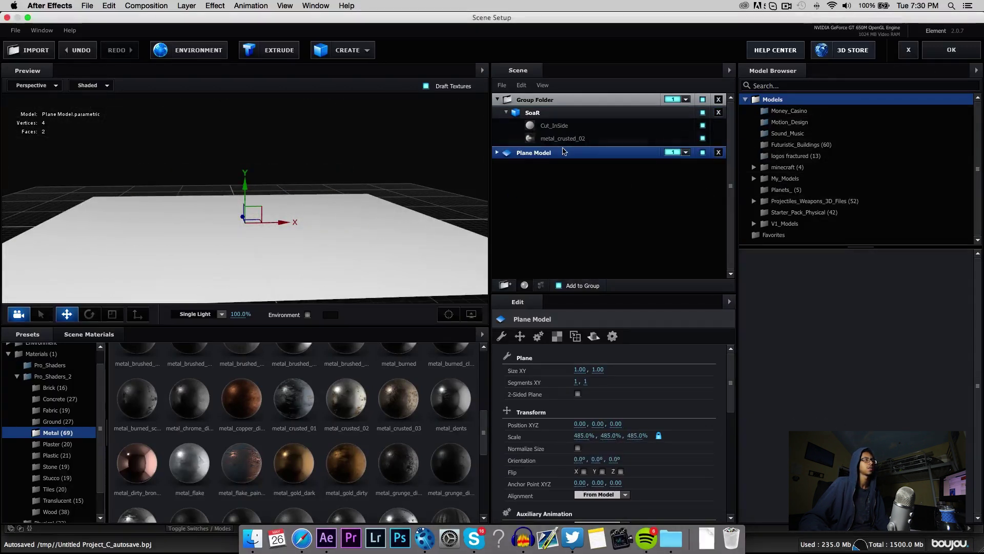
click(686, 152)
click(690, 167)
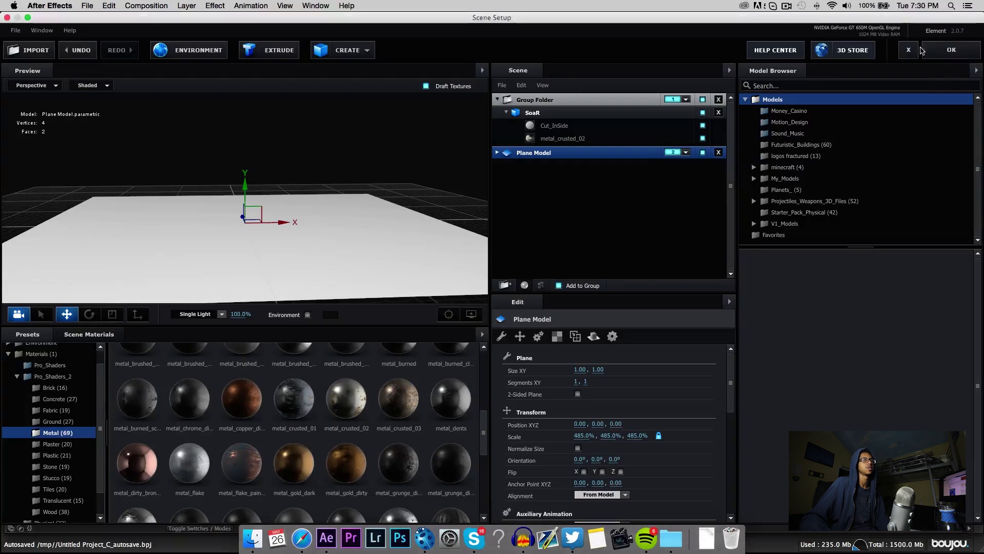
click(952, 50)
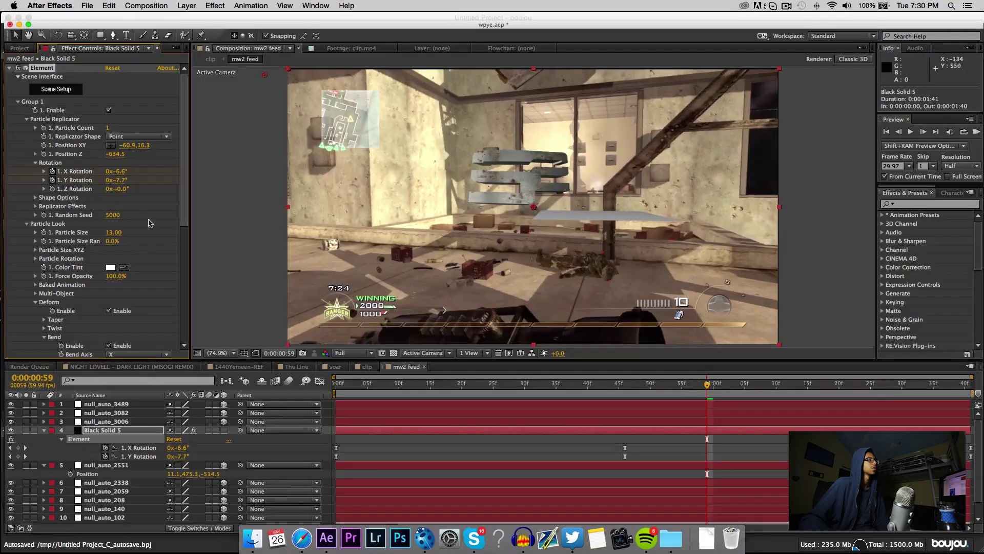
Step: Paste null_auto_2551's X position into Group 2's Position, then shift the plane to X -212.9
click(18, 102)
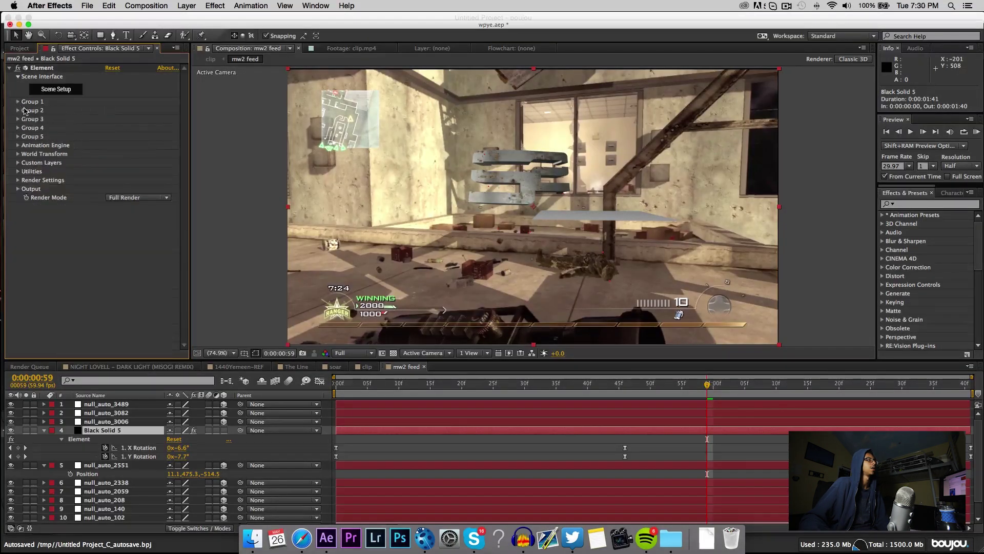
click(19, 110)
click(26, 128)
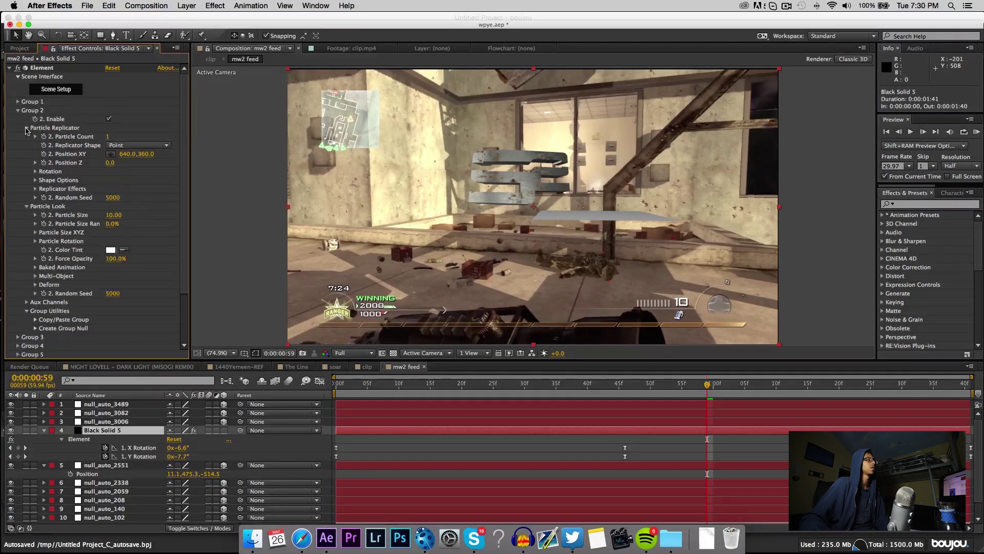
drag(125, 155, 11, 157)
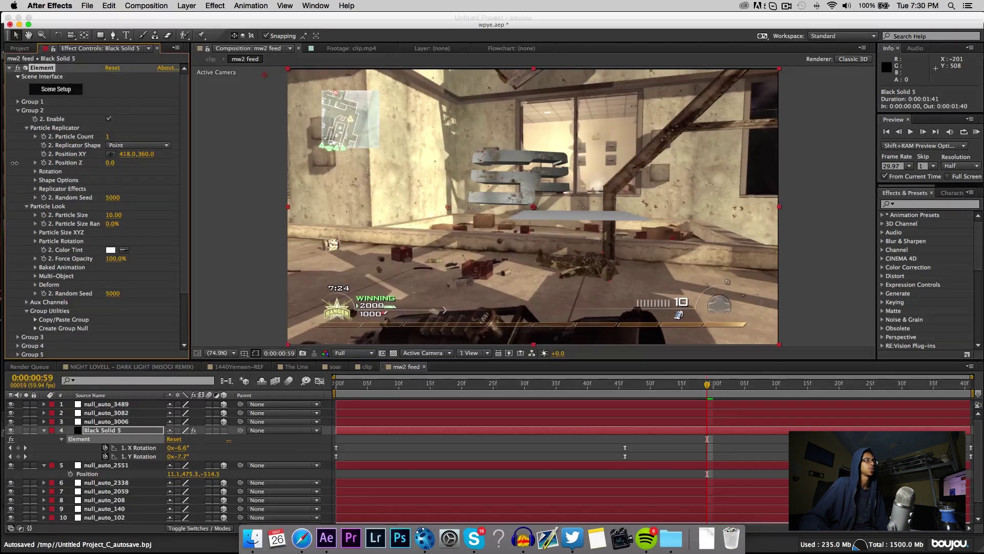
click(175, 474)
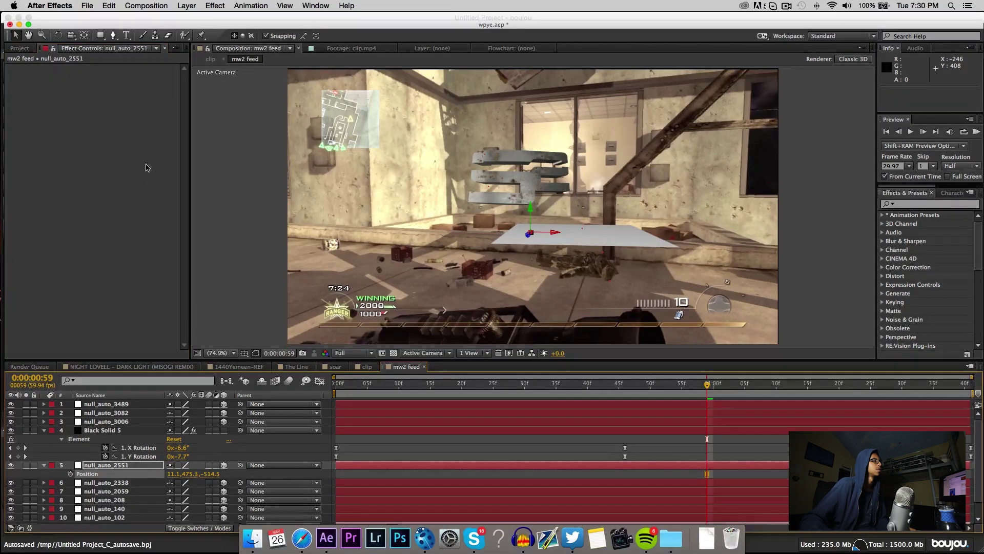
click(126, 439)
click(172, 474)
key(super+c)
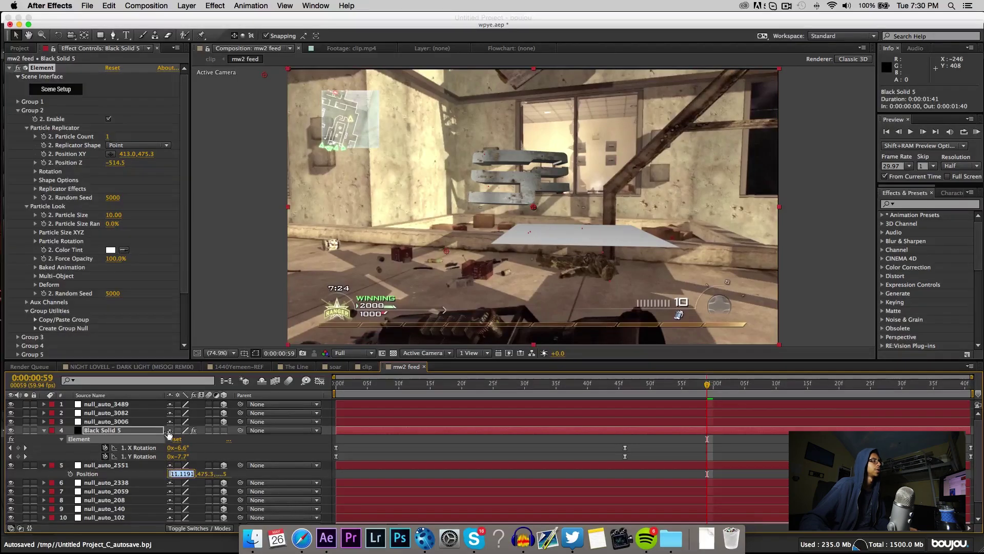
click(126, 154)
key(super+v)
click(134, 173)
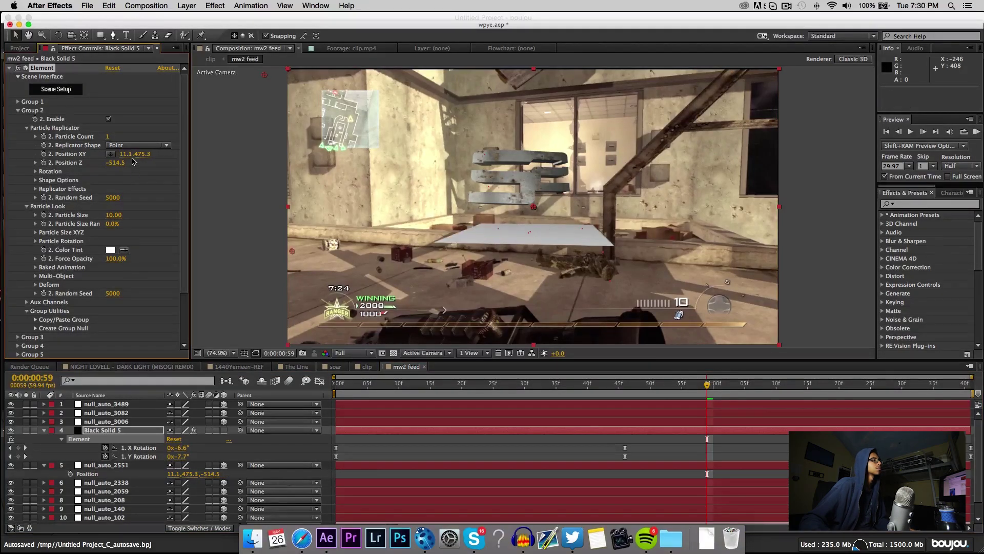
drag(125, 154, 11, 155)
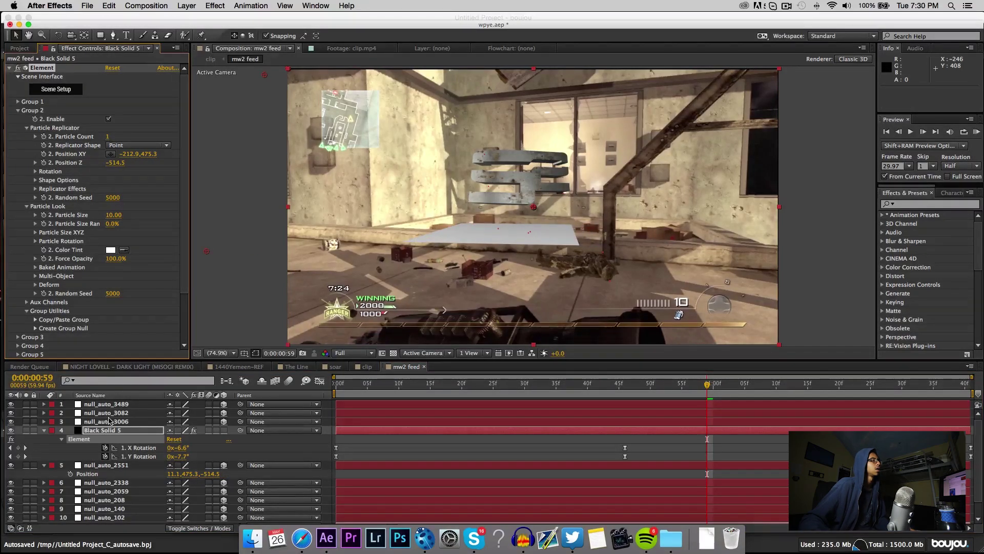
Step: Move the Group 1 logo lower and left to X -132.9
click(17, 110)
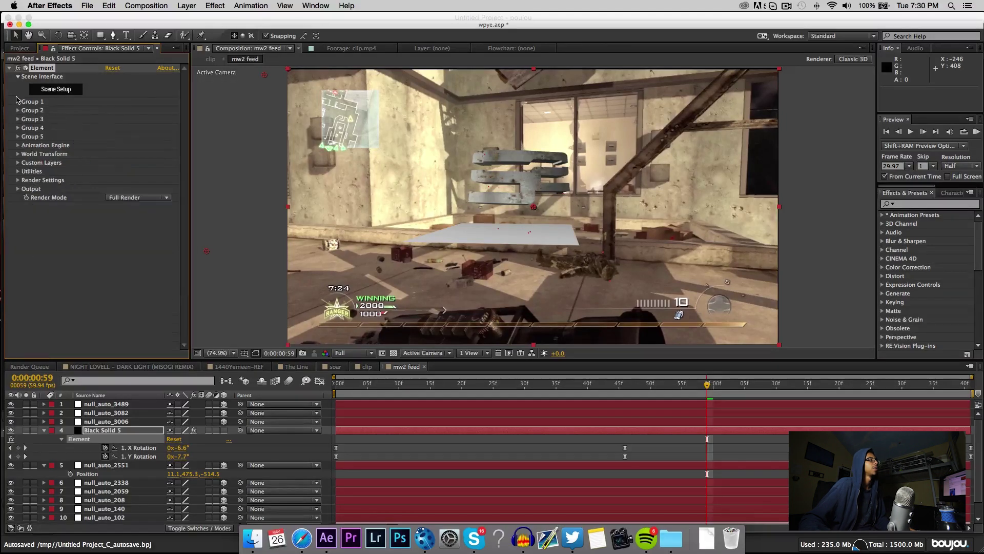
click(18, 101)
drag(149, 112, 176, 152)
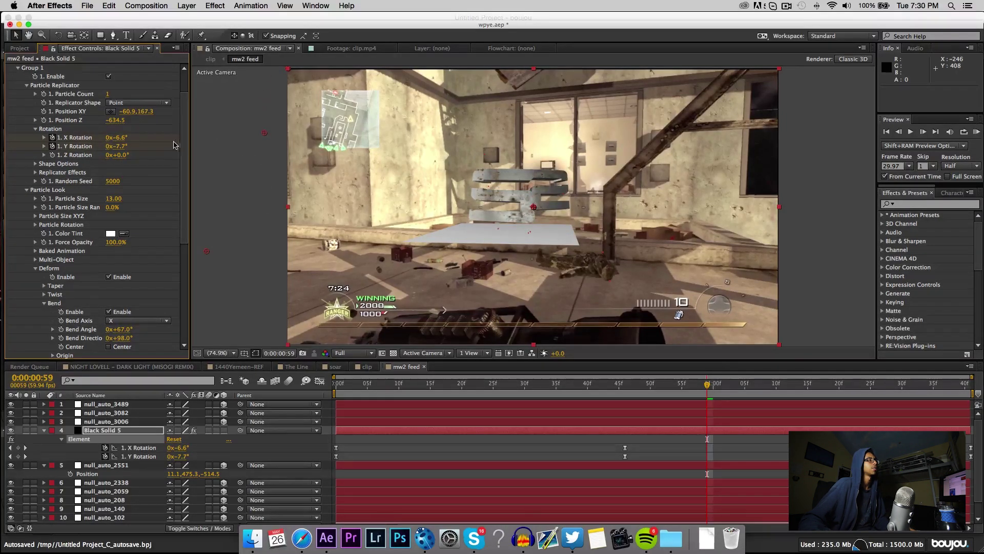
drag(132, 116, 107, 124)
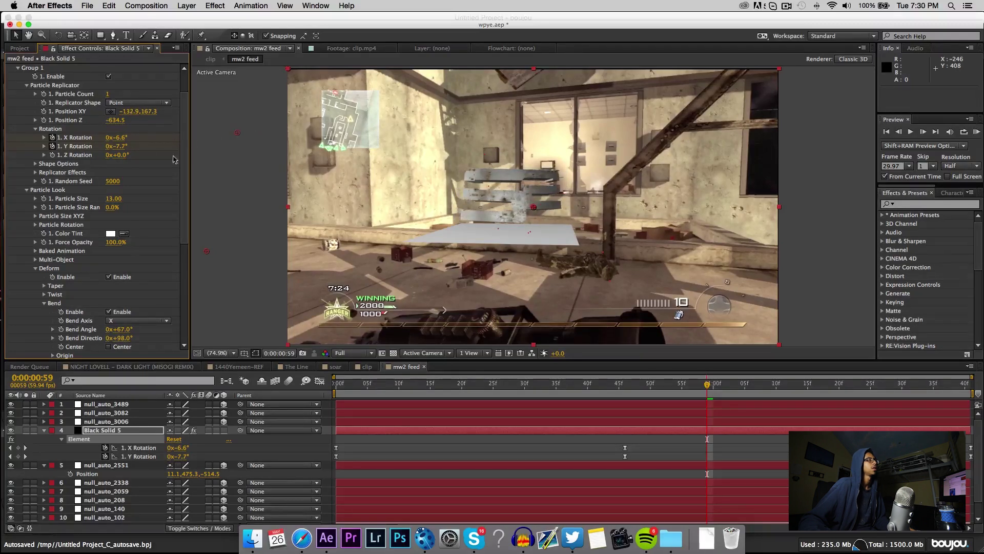
scroll(177, 144, down, 6)
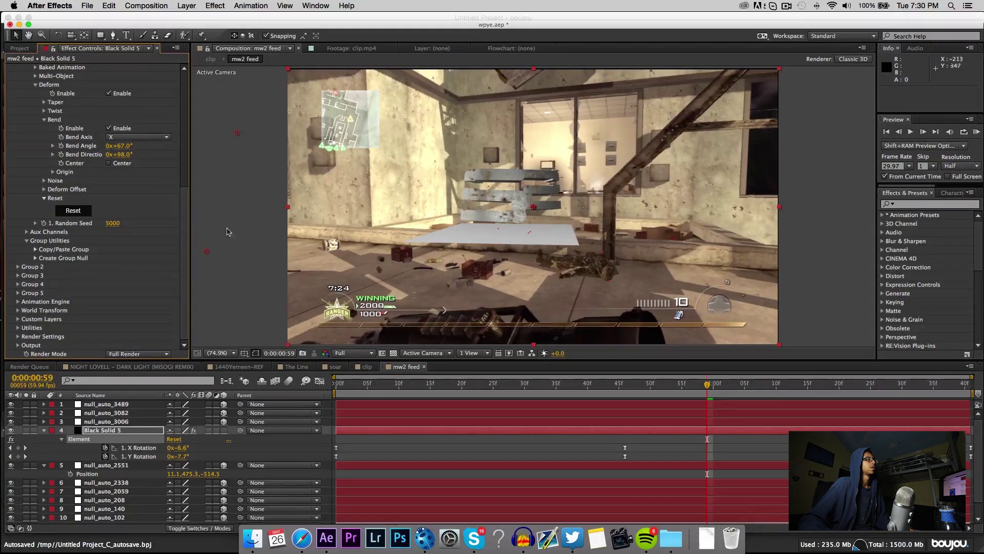
scroll(177, 206, up, 8)
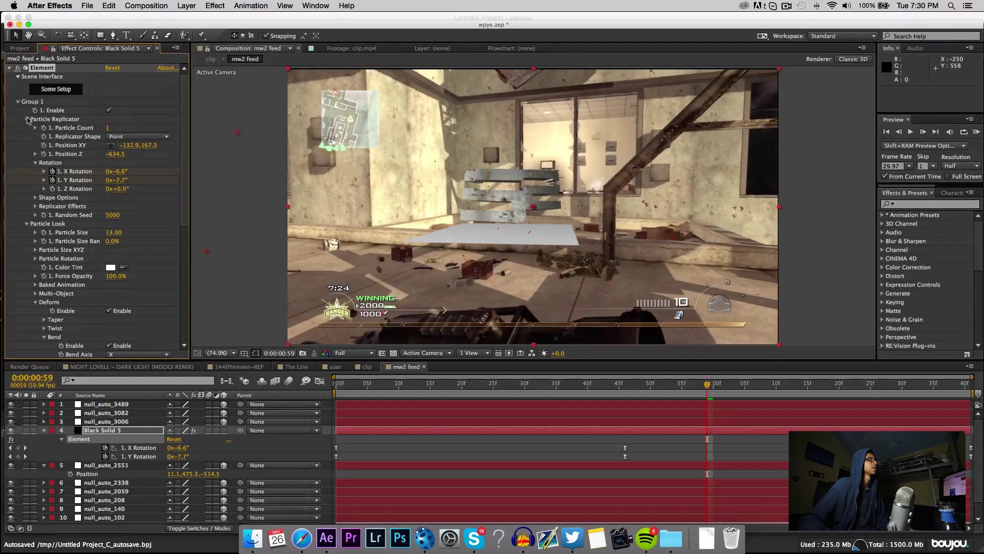
click(18, 102)
Step: At frame 50, adjust the ground plane's X rotation for a slight 2° tilt
click(551, 392)
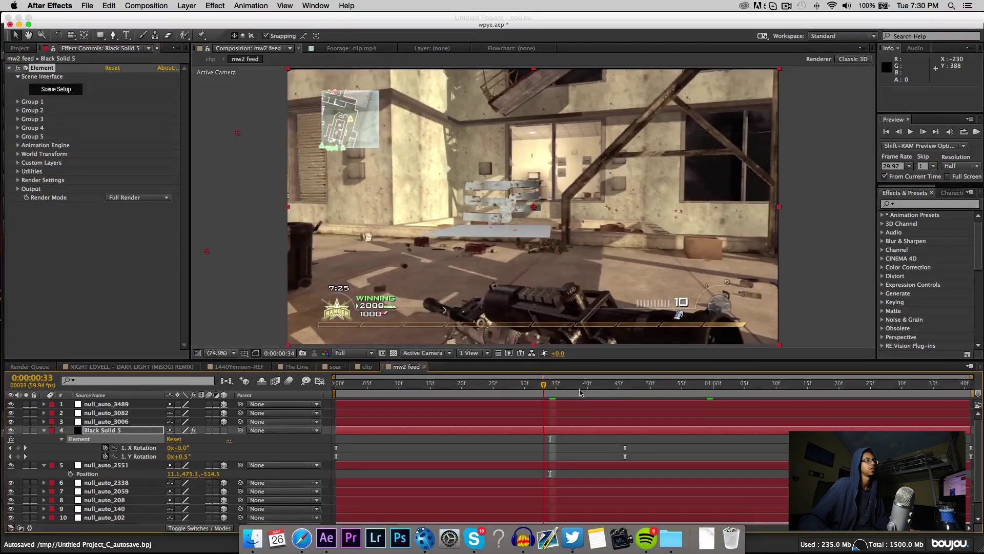
click(621, 395)
drag(621, 395, 650, 396)
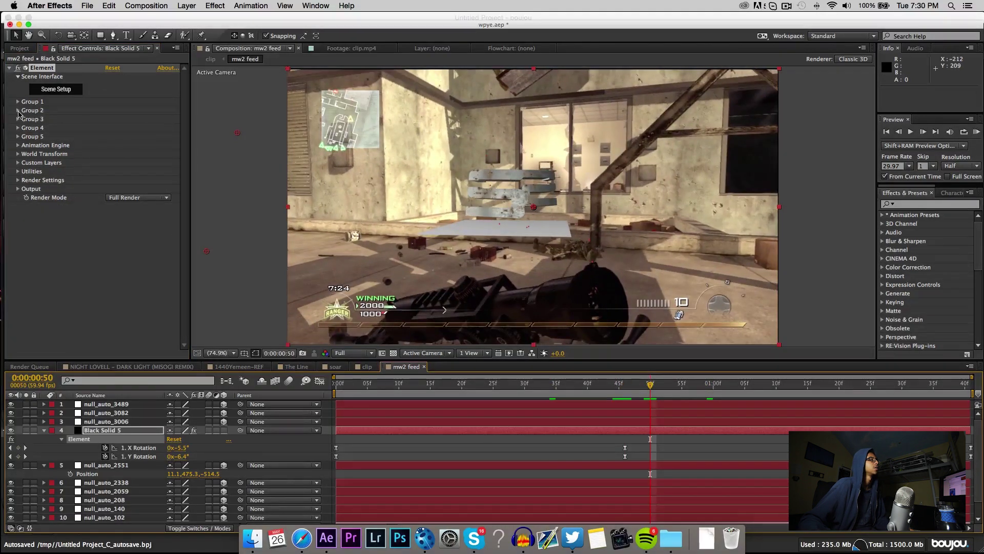
click(17, 111)
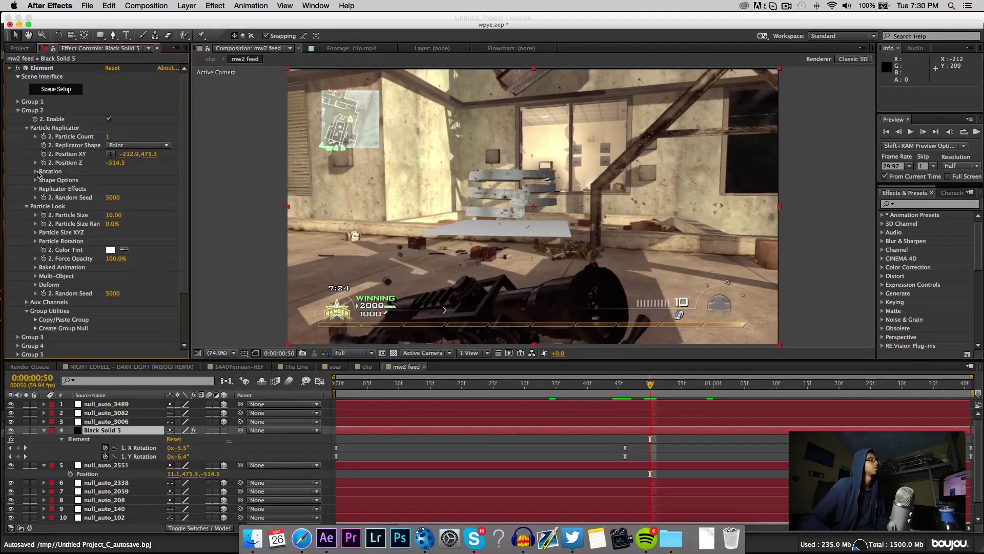
click(35, 172)
click(119, 181)
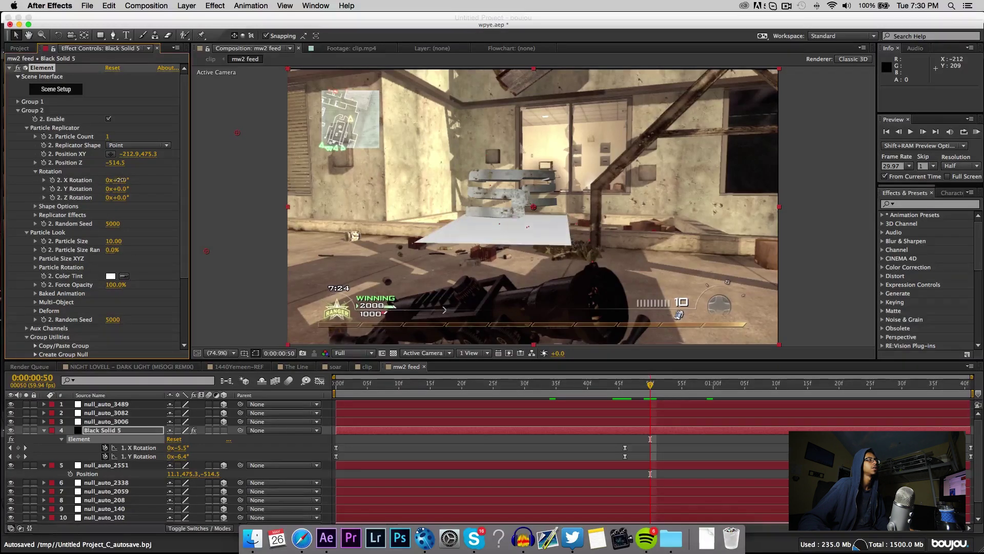
drag(119, 181, 127, 200)
key(super+z)
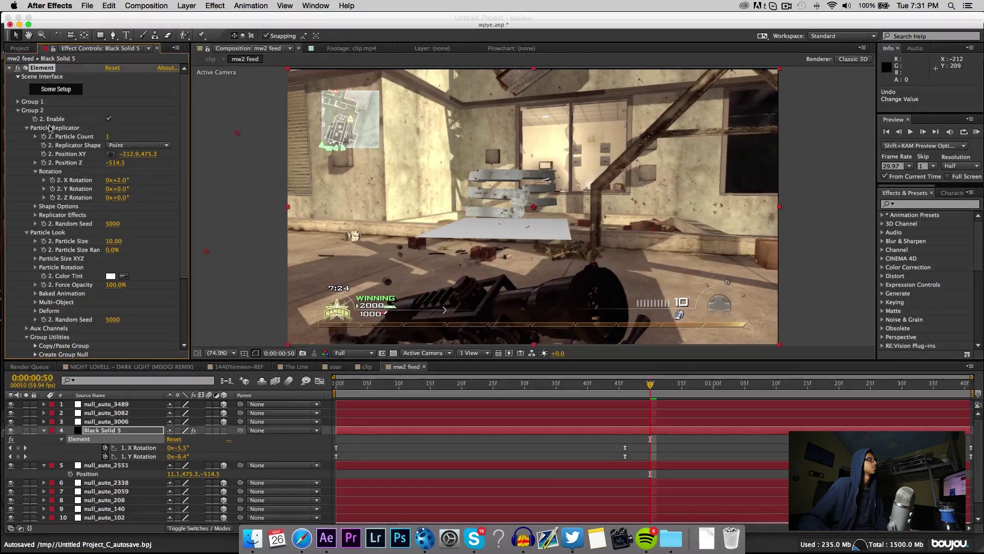
click(17, 110)
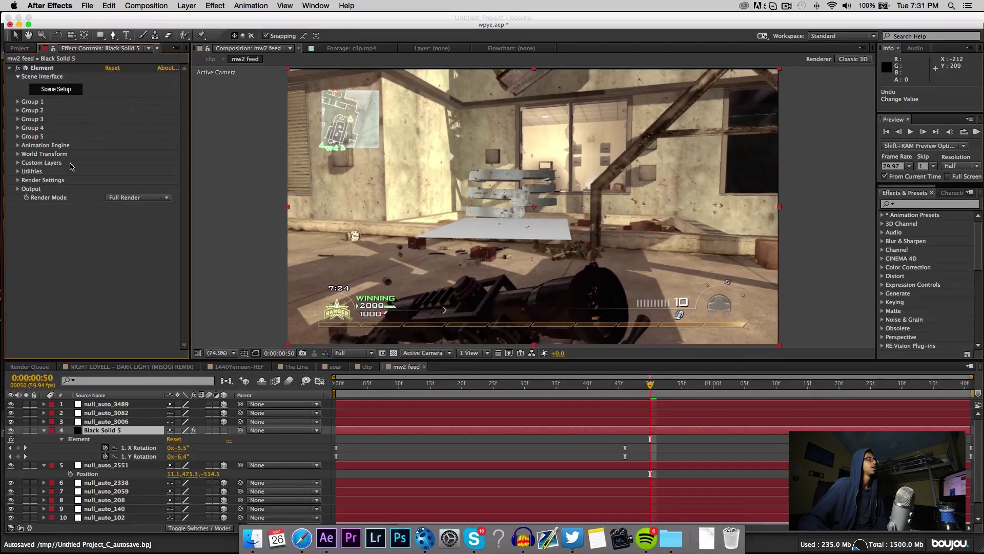
Step: Set the Ambient Occlusion SSAO Intensity to 25 in Element's Render Settings
click(18, 180)
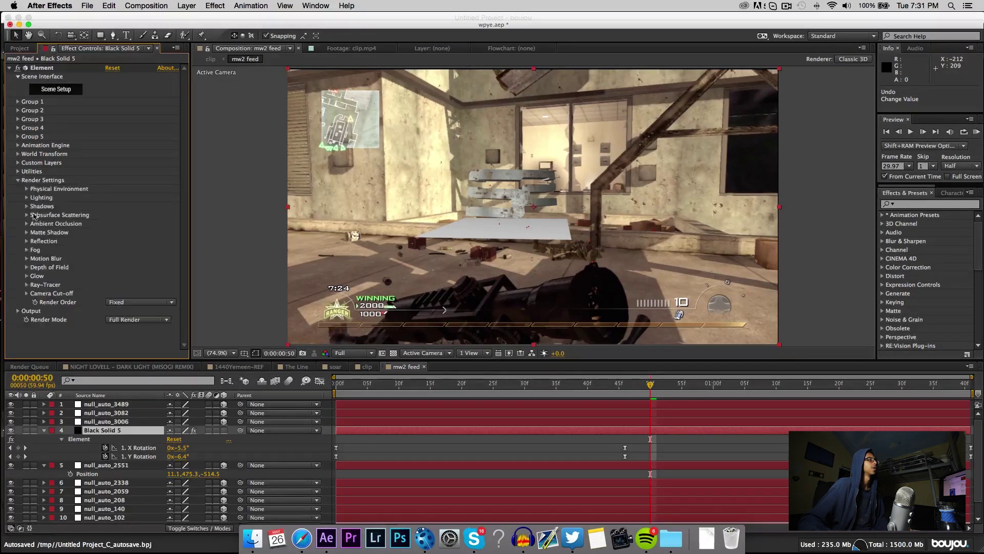
click(27, 224)
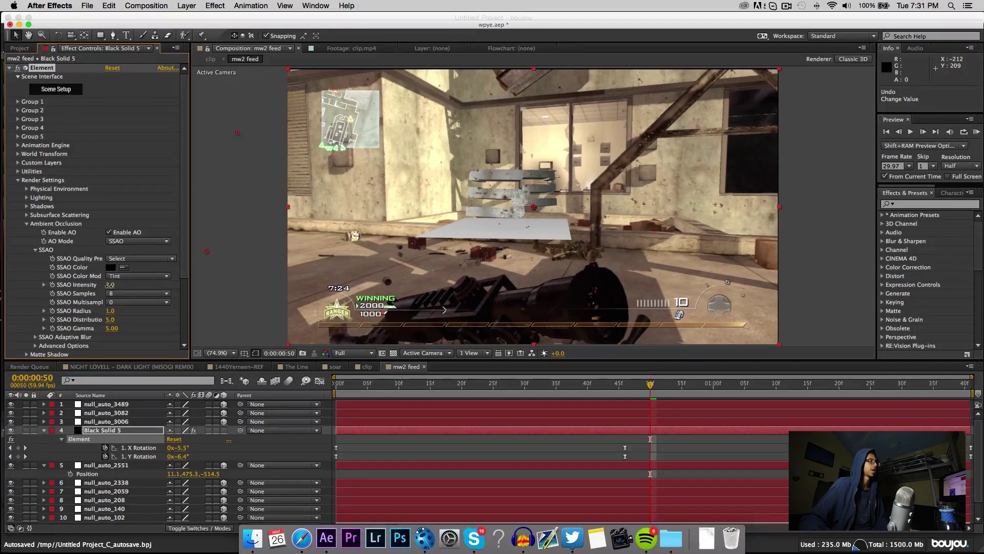
click(109, 284)
text(15)
key(Return)
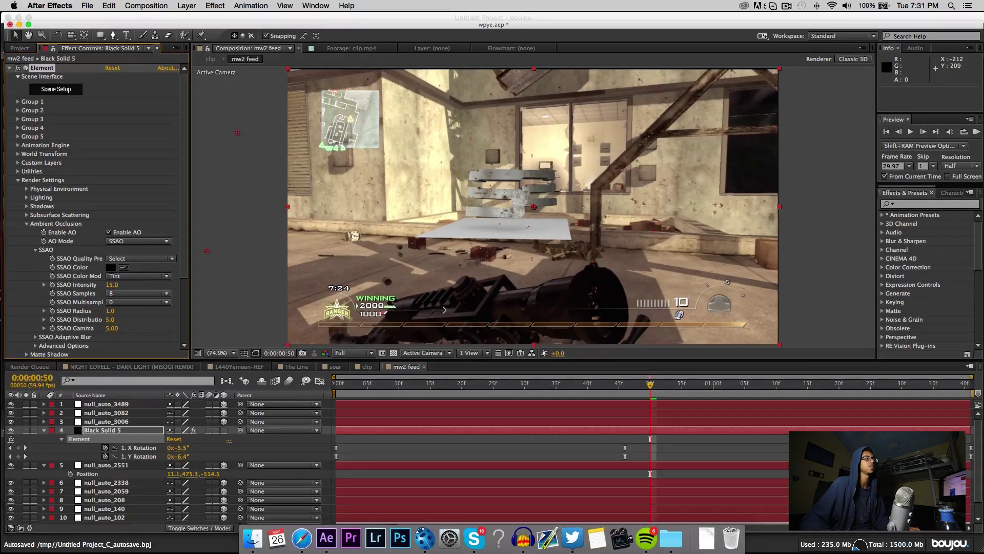
click(109, 286)
text(25)
key(Return)
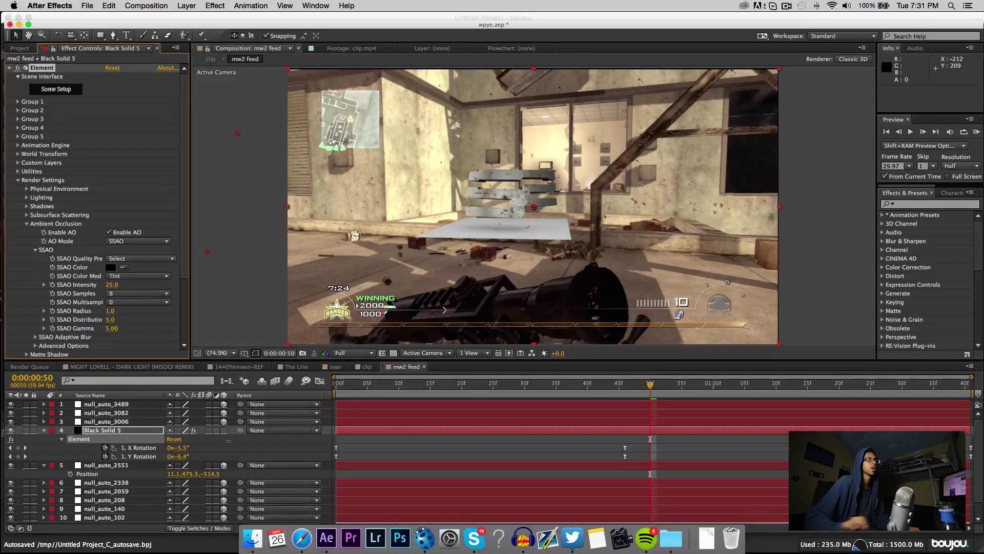
Step: Set SSAO Samples to 128 (Slow) and reopen Element's Scene Setup
click(128, 293)
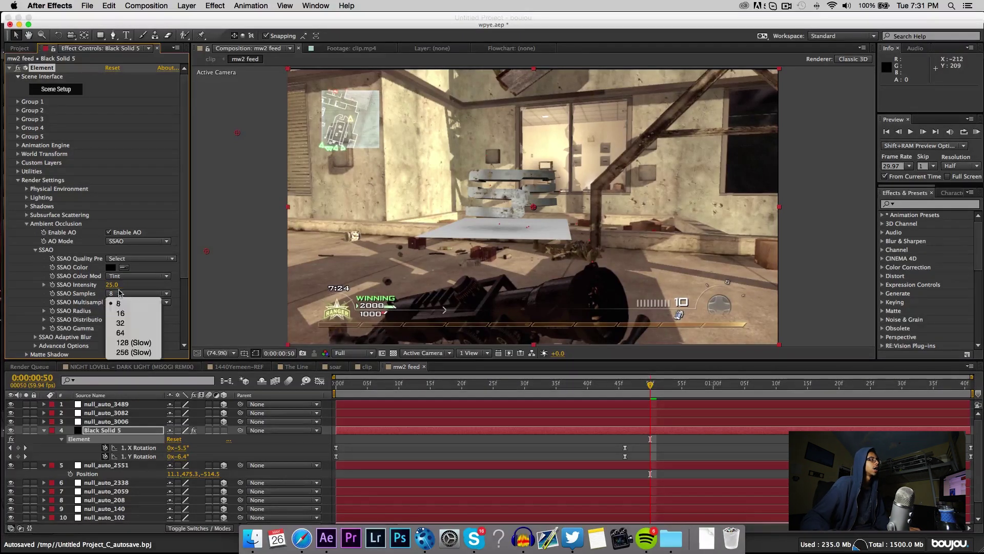
click(131, 342)
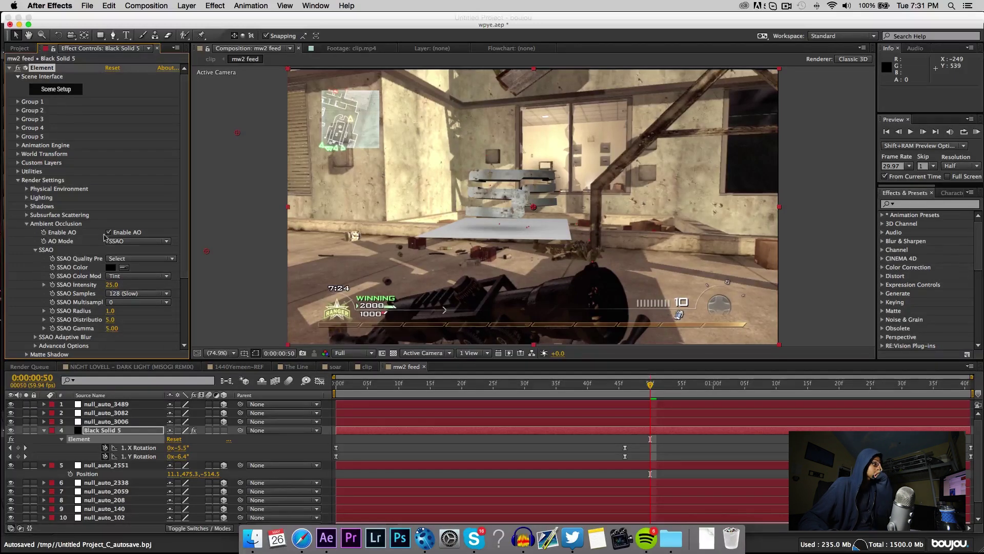
click(55, 88)
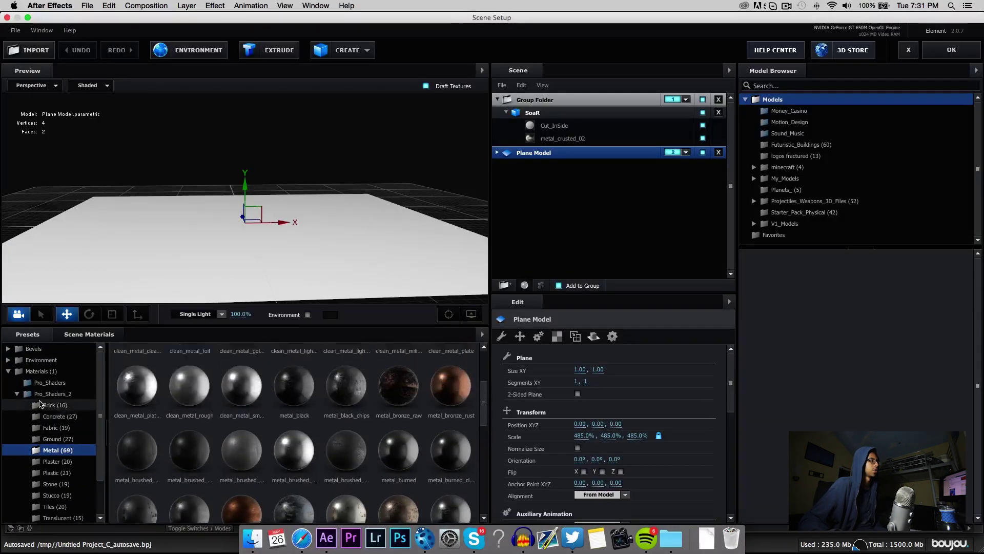
Step: Drag V1_Materials' Matte_Shadow onto the ground plane and accept the scene
scroll(76, 446, down, 4)
click(60, 517)
scroll(204, 463, up, 5)
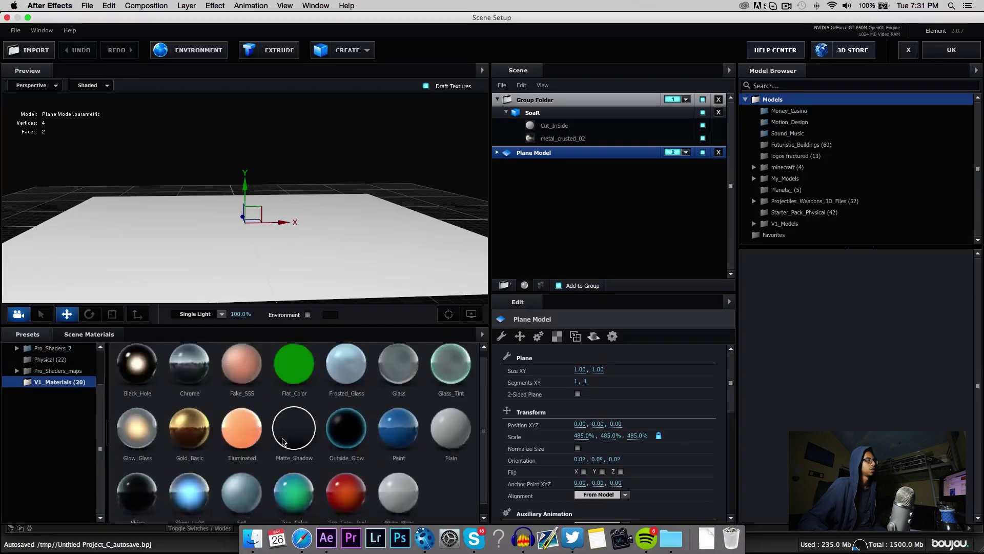
drag(297, 443, 325, 227)
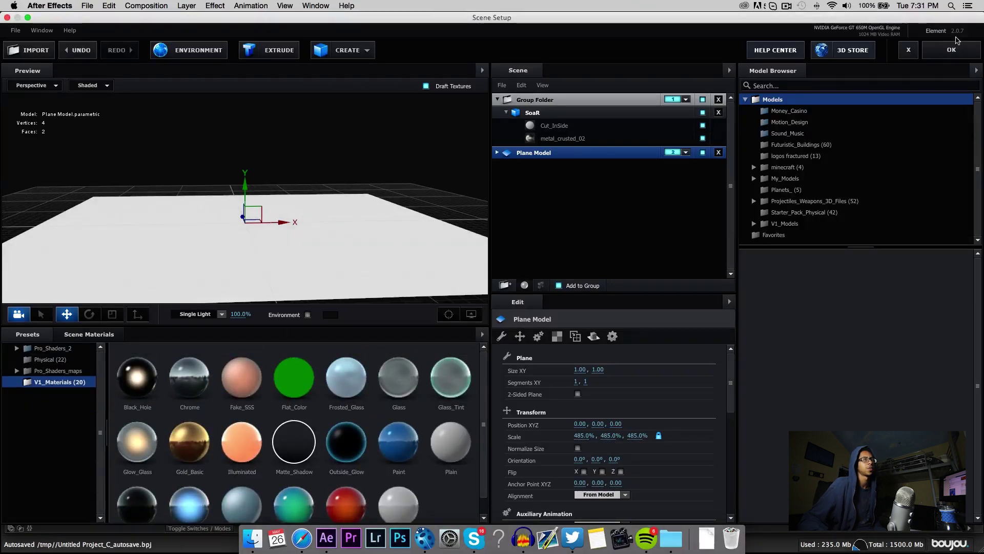
click(954, 49)
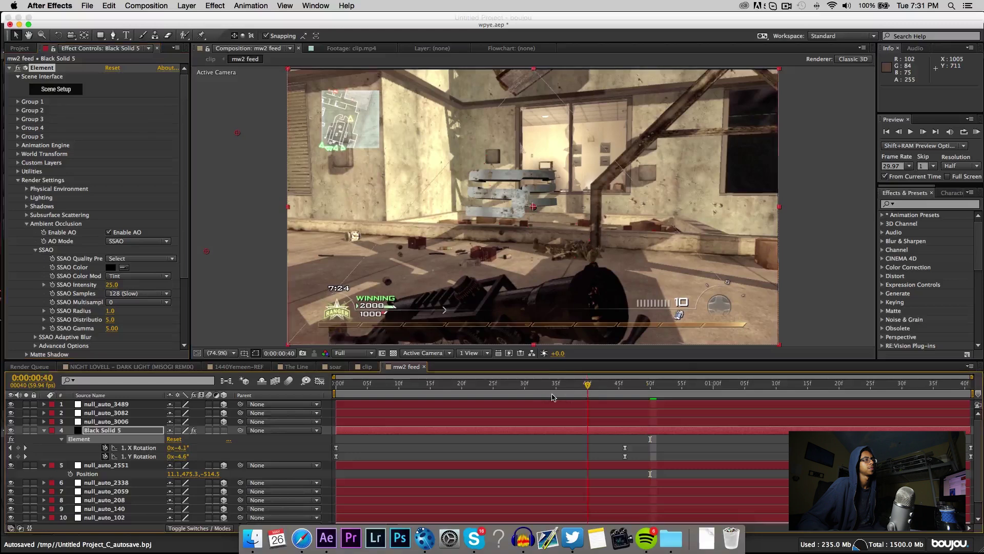
Step: Push the logo back to Position Z -394.5 and lower to Y 204.3, checking several frames
click(826, 388)
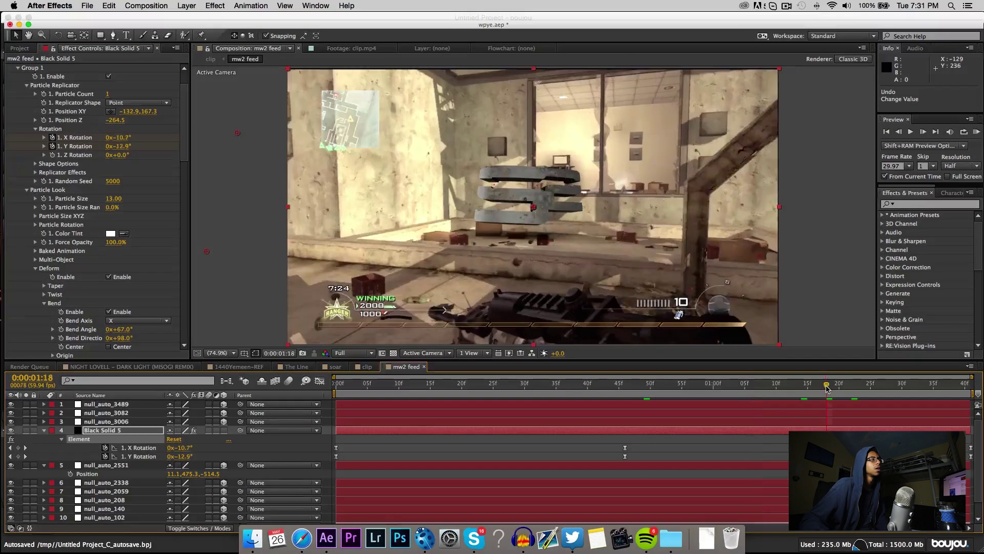
mouse_move(113, 121)
mouse_down()
mouse_move(125, 120)
mouse_move(102, 132)
mouse_up()
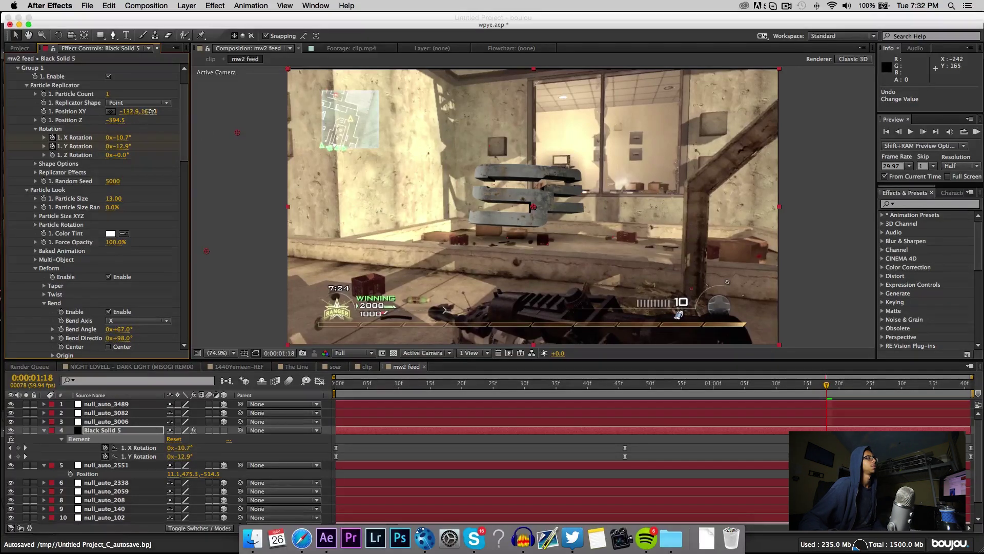
drag(149, 112, 165, 113)
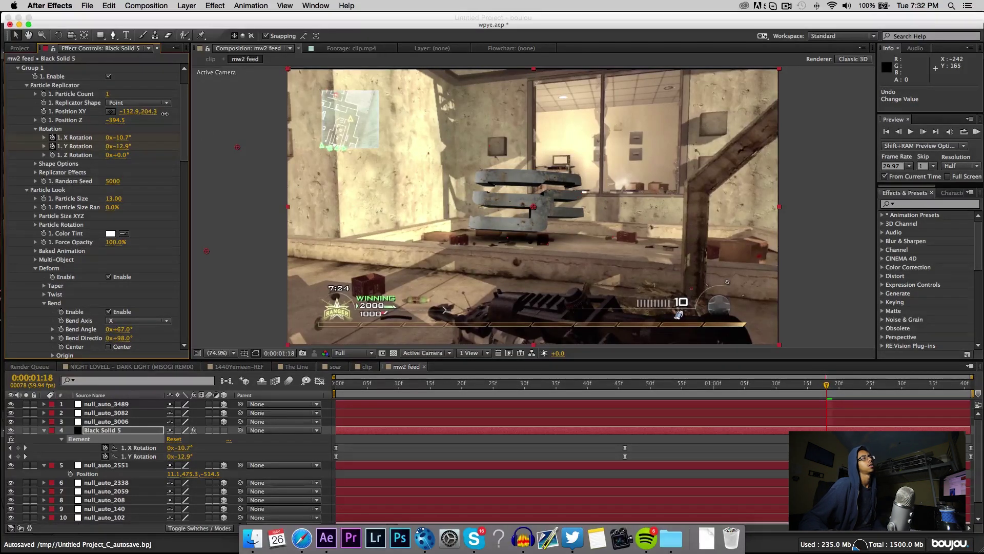
click(701, 393)
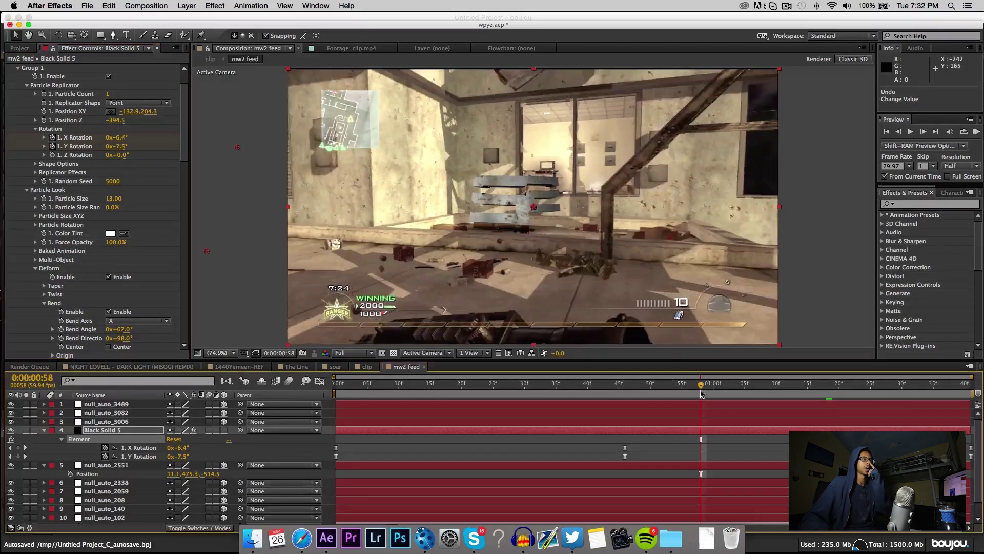
click(795, 393)
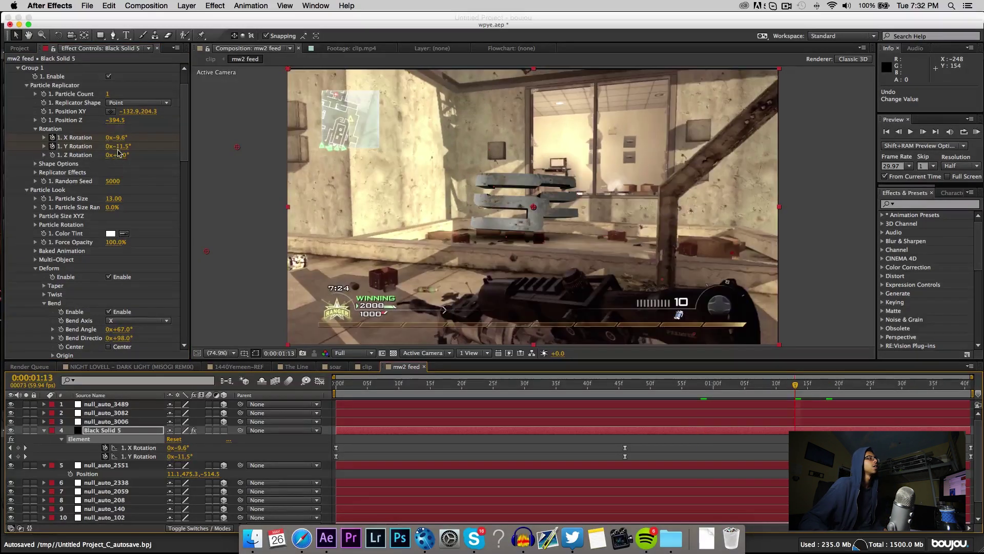
click(872, 393)
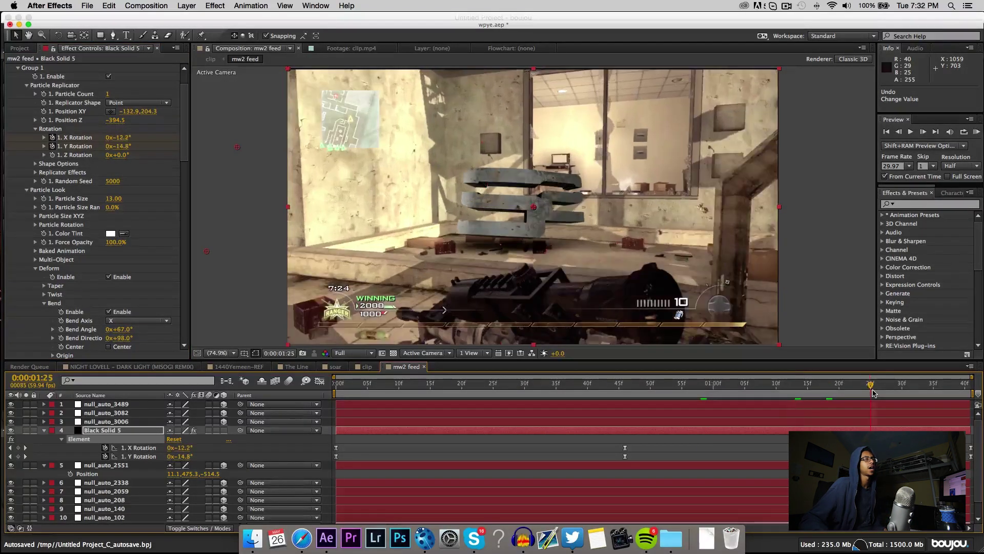
click(808, 394)
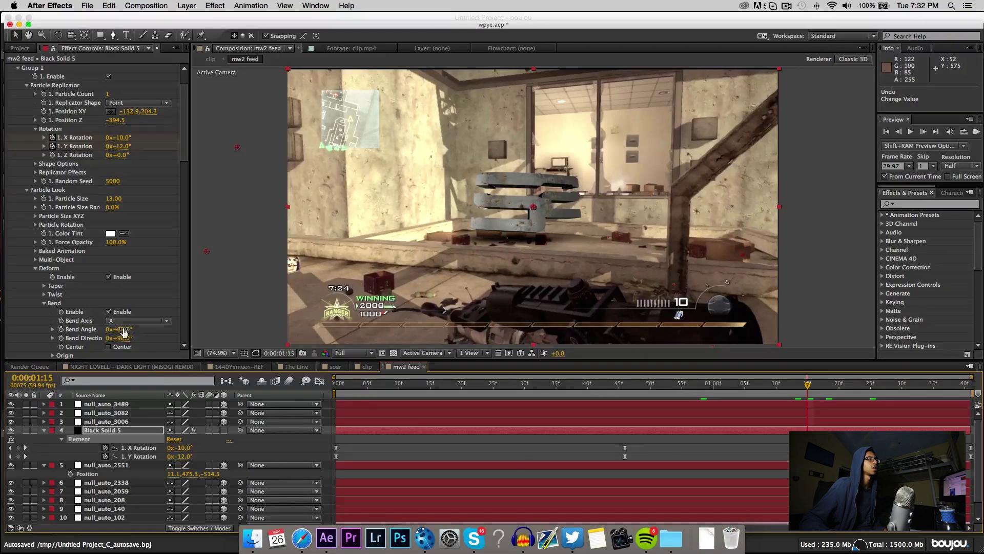
Step: Increase the Bend Angle to 76° and lower SSAO Distribution to 2.3
drag(123, 332, 131, 330)
scroll(128, 217, down, 15)
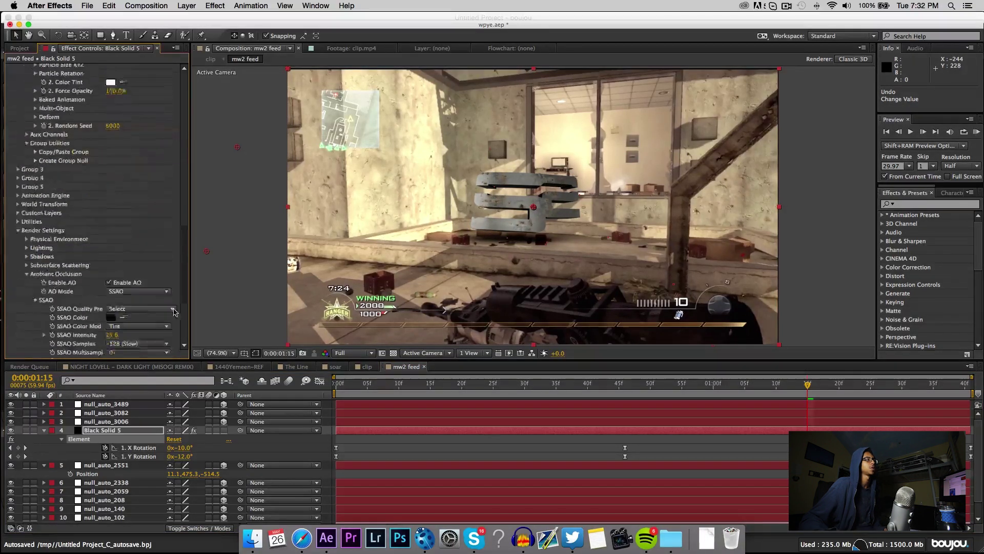
drag(110, 232, 94, 231)
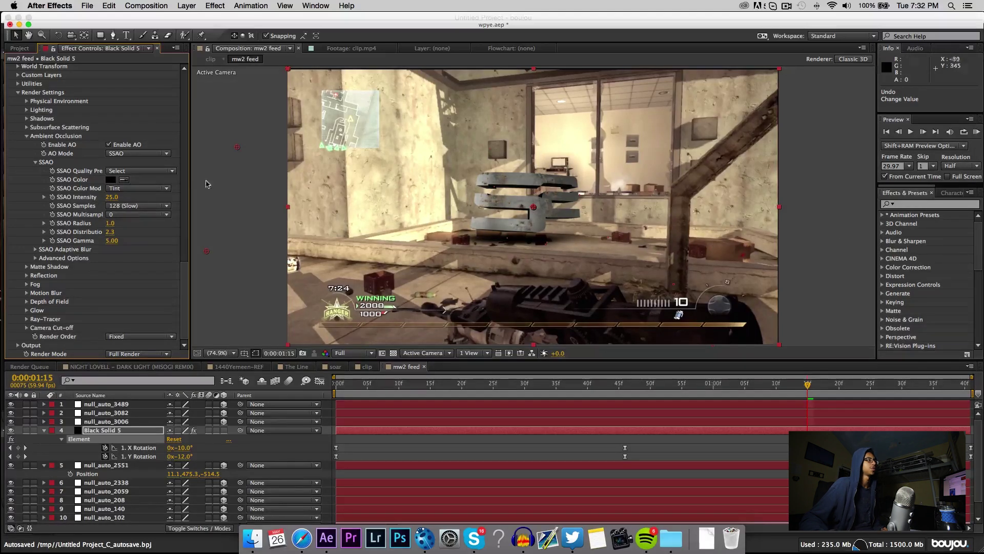
drag(185, 277, 146, 71)
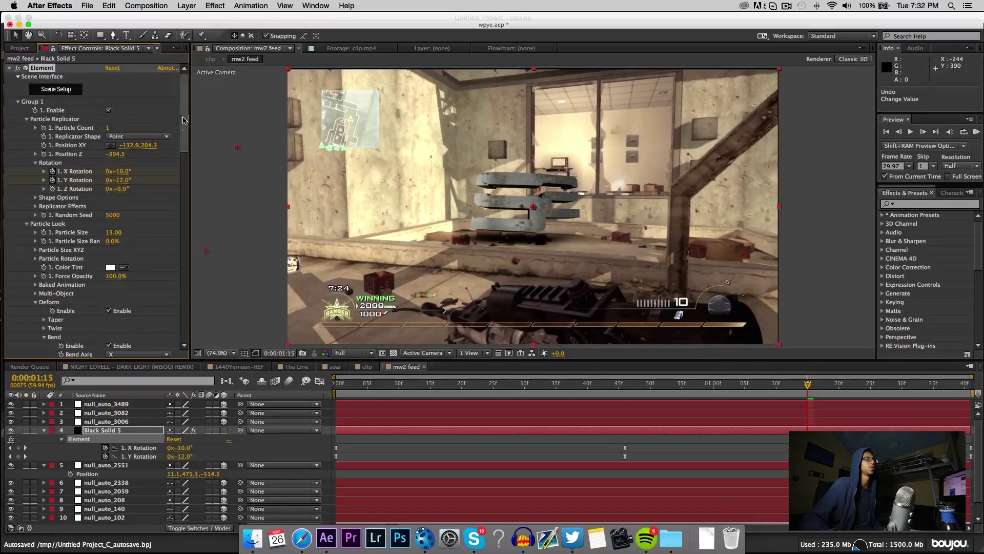
drag(183, 116, 188, 320)
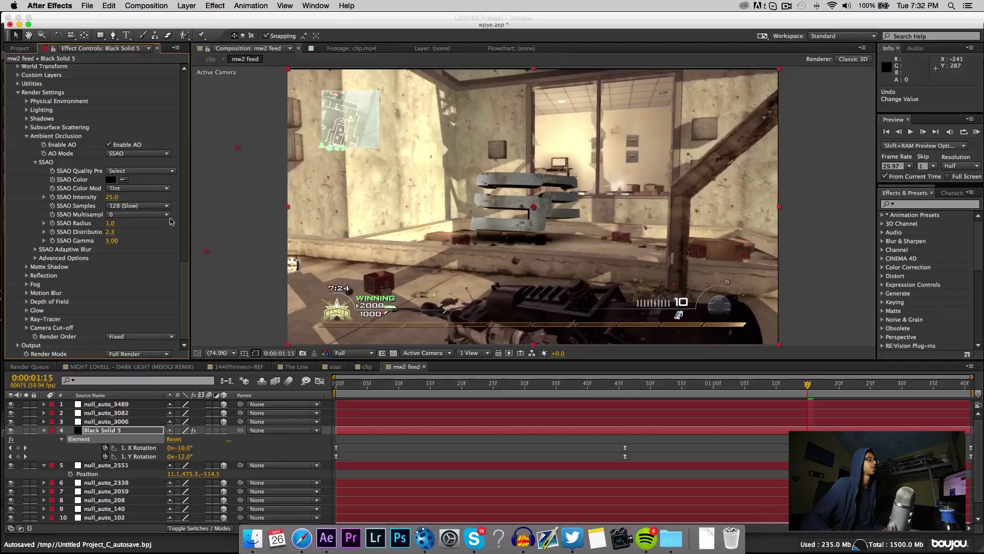
drag(187, 278, 216, 97)
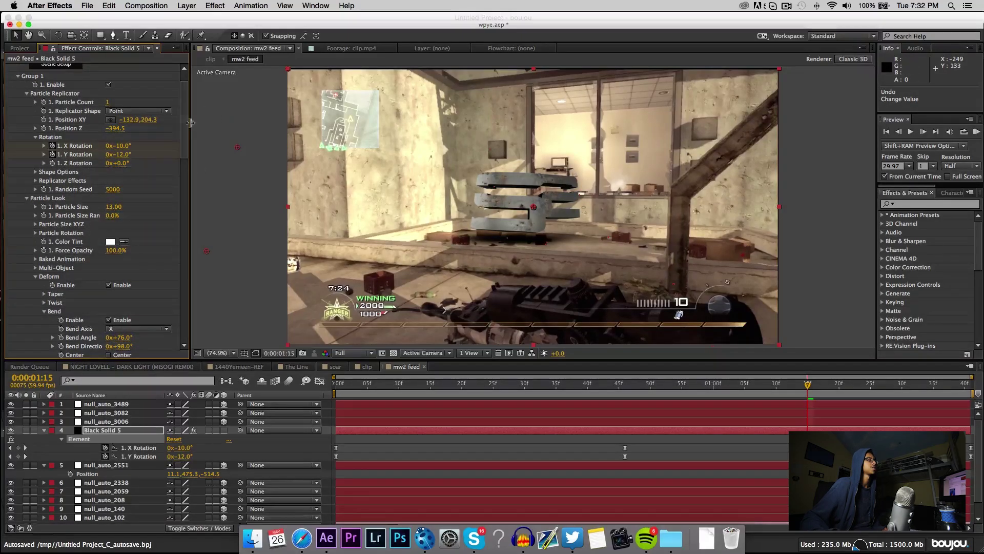
drag(186, 129, 193, 312)
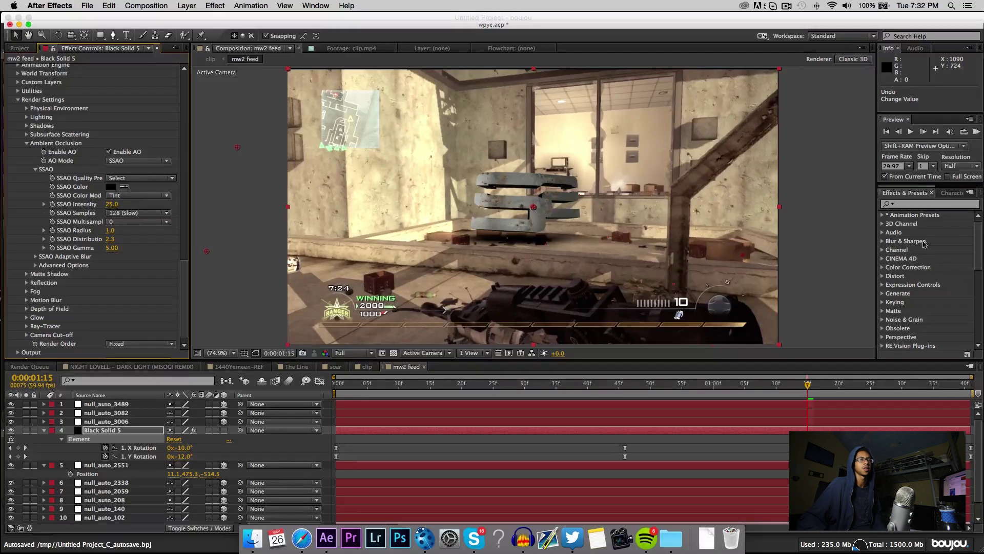
click(915, 204)
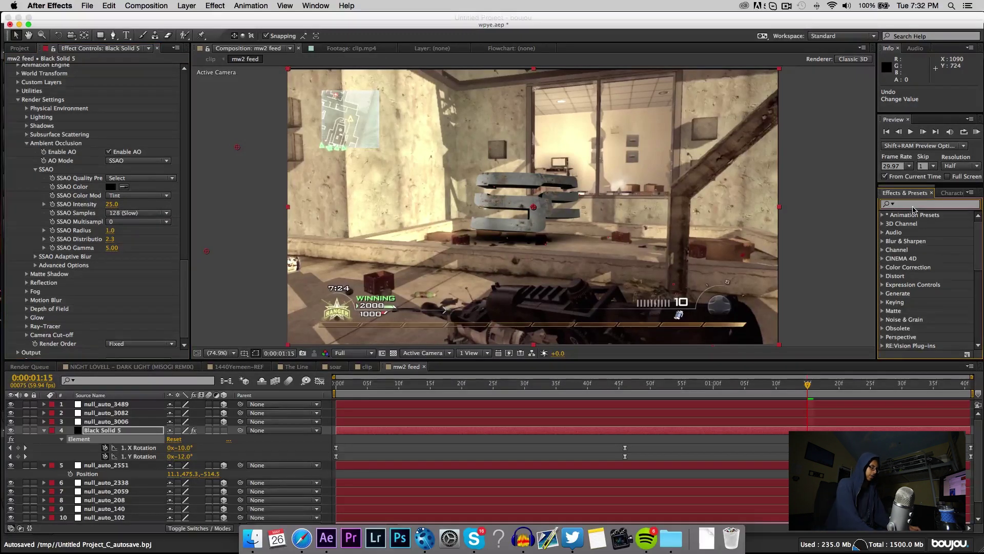
Step: Search 'unsha' and apply Unsharp Mask to Black Solid 5 with Amount 20 and Radius 165
text(unsha)
drag(927, 233, 452, 206)
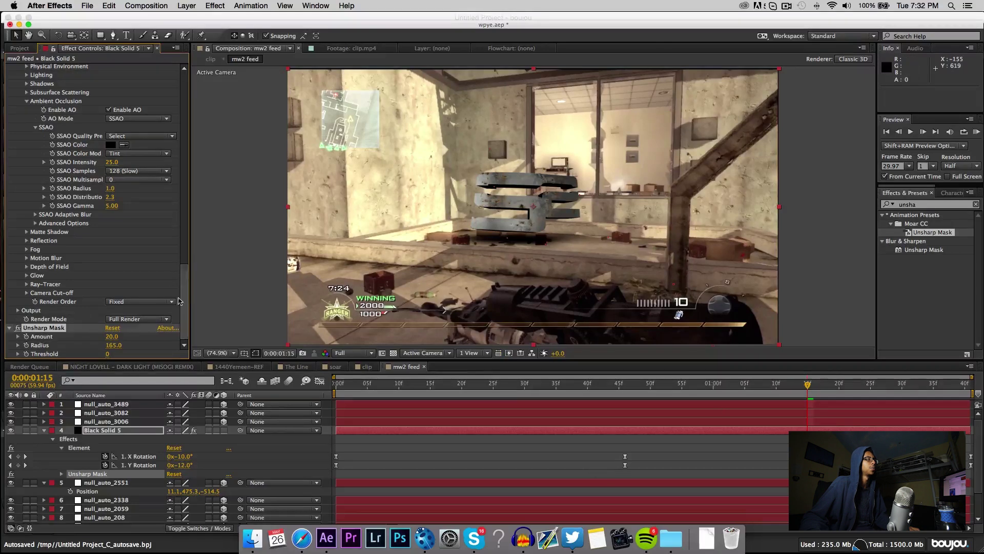
drag(184, 276, 54, 103)
scroll(146, 109, up, 5)
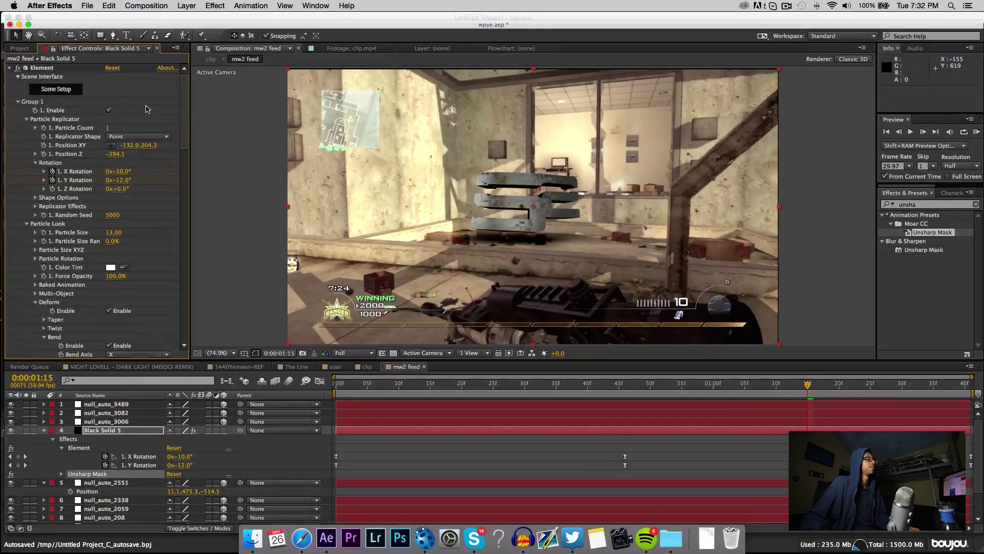
click(77, 90)
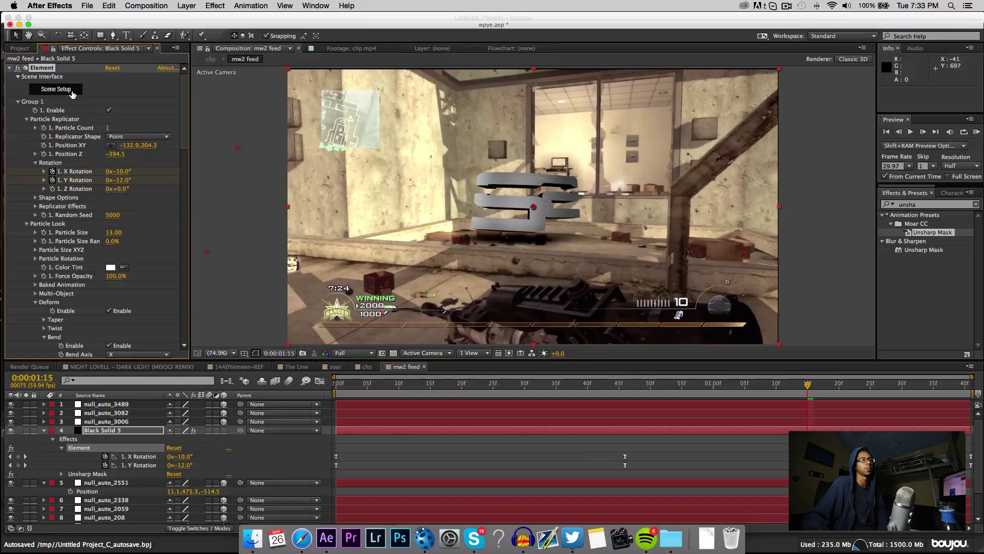
click(619, 385)
scroll(602, 387, down, 2)
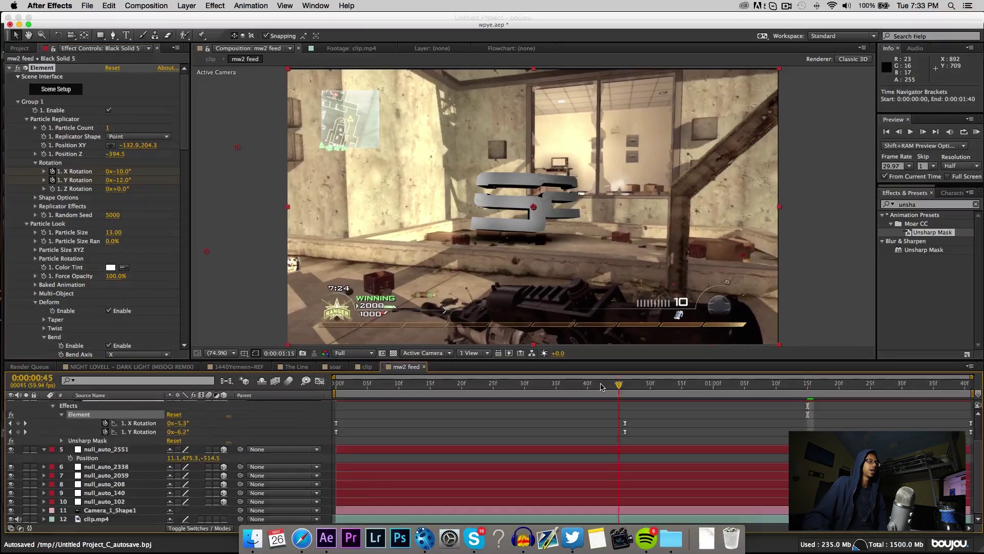
drag(602, 387, 688, 393)
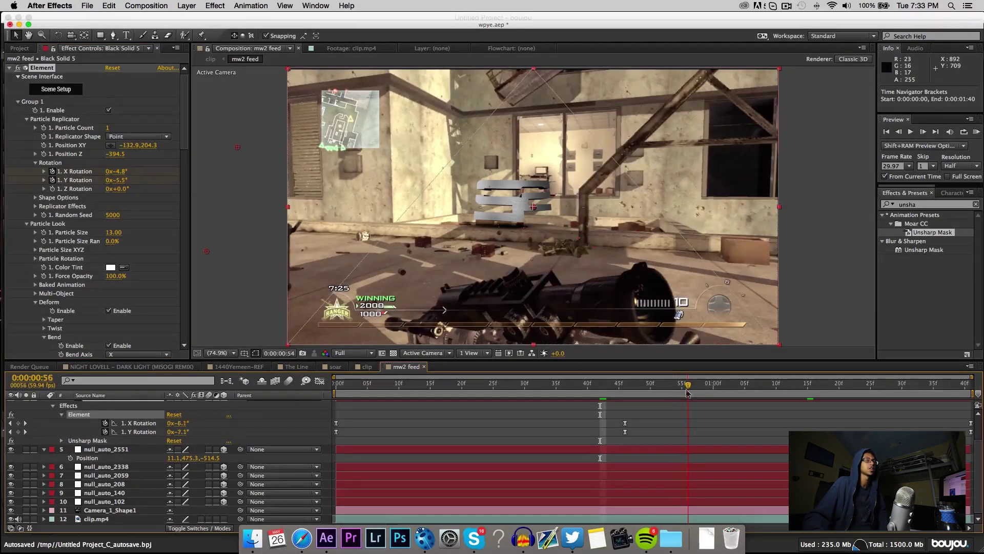
scroll(726, 412, up, 2)
click(731, 458)
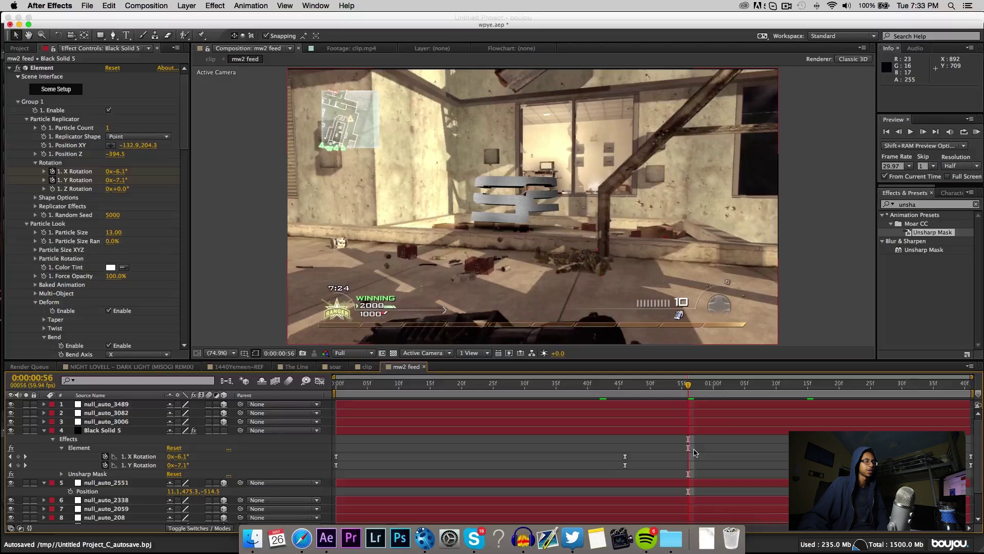
scroll(695, 452, down, 1)
scroll(697, 453, up, 1)
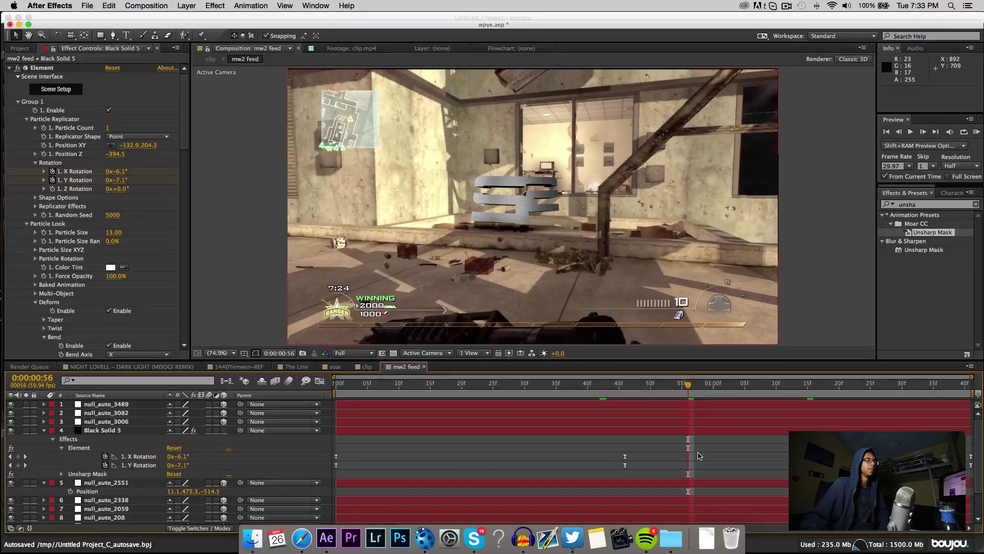